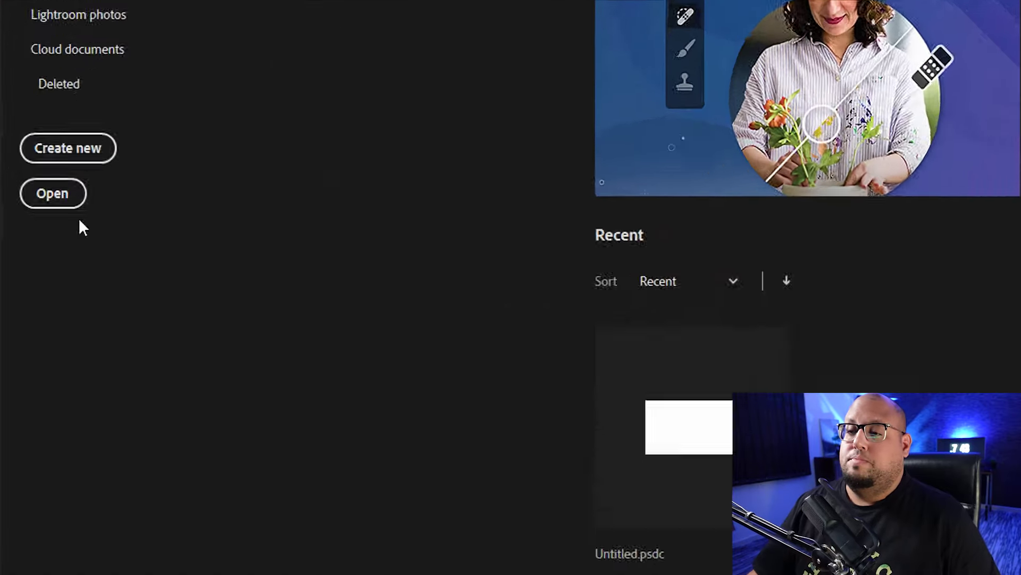
Step: Create a new blank A4 document from the Print presets and close the Libraries panel
click(44, 160)
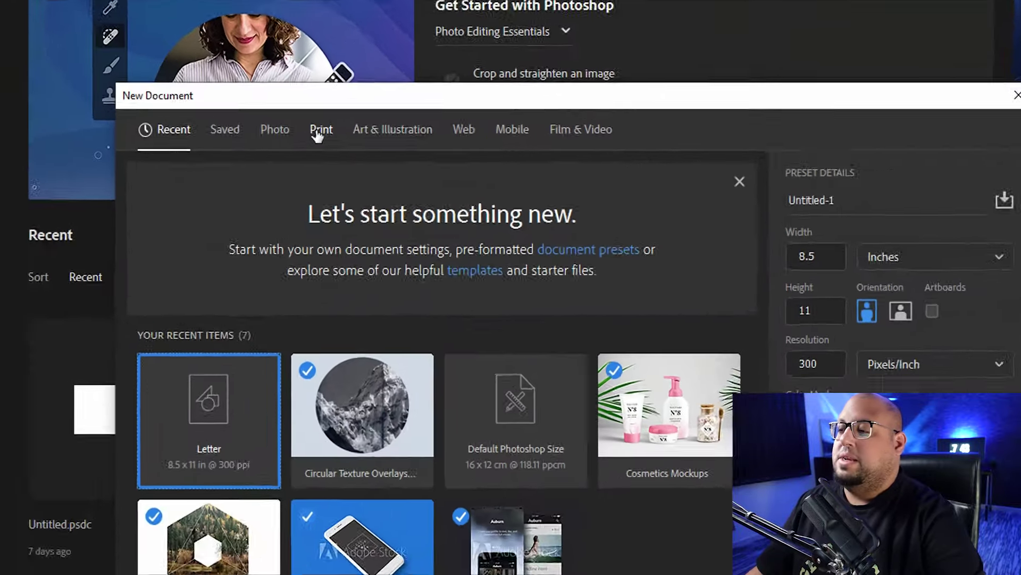
click(319, 132)
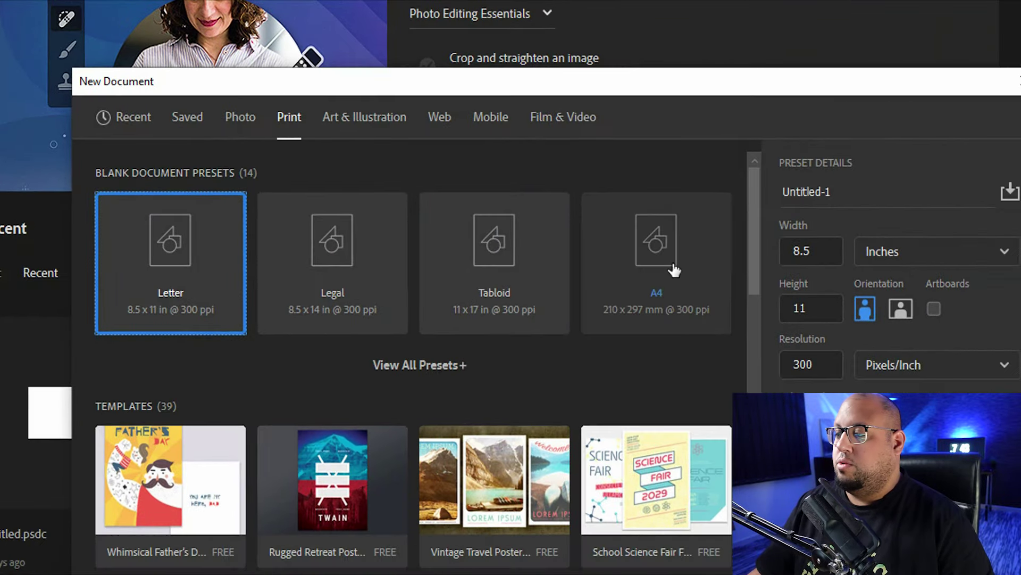
click(674, 270)
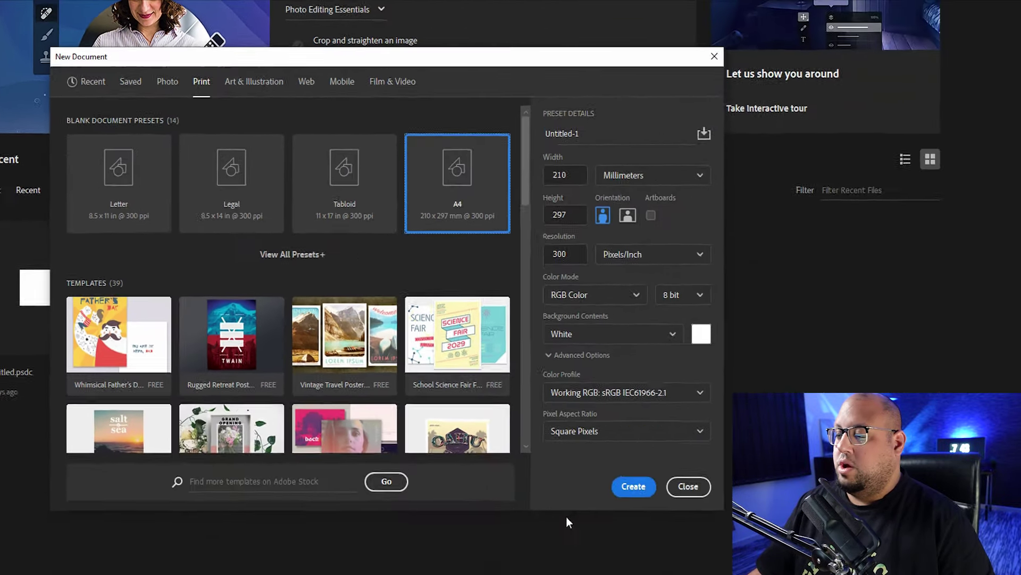
click(595, 454)
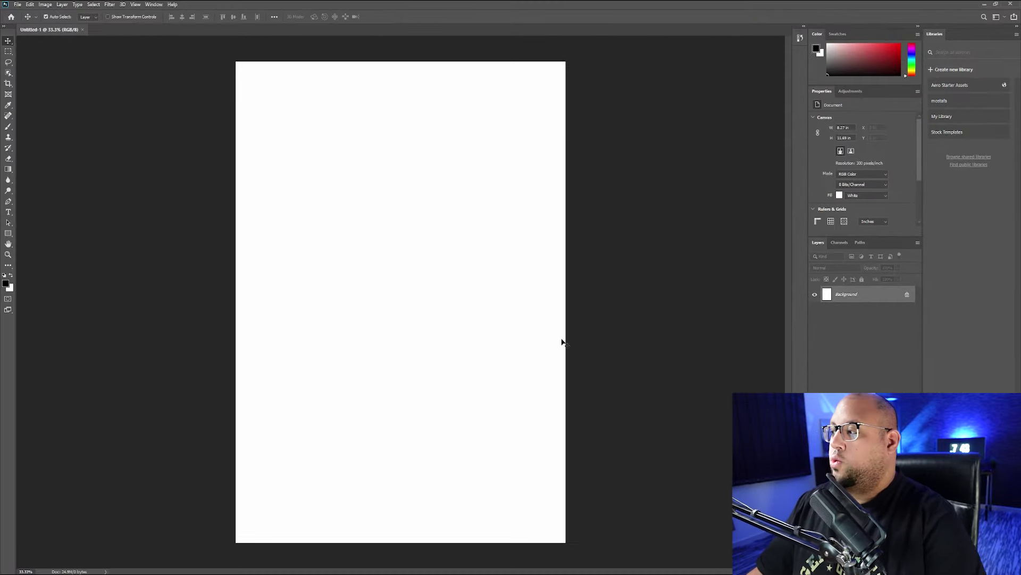
click(1006, 41)
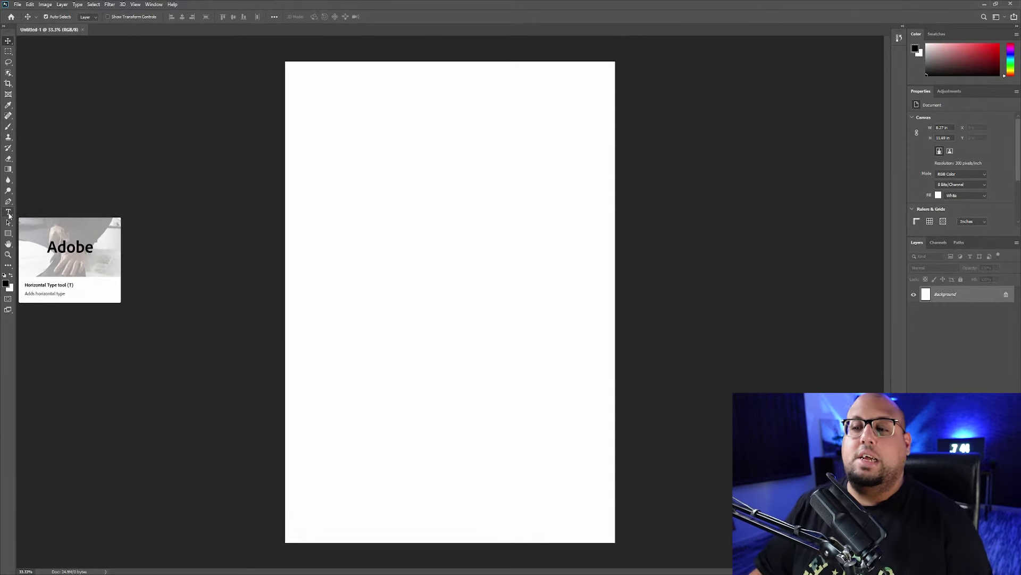
Step: Type a short line of Arabic text near the top of the page and start Free Transform
click(8, 213)
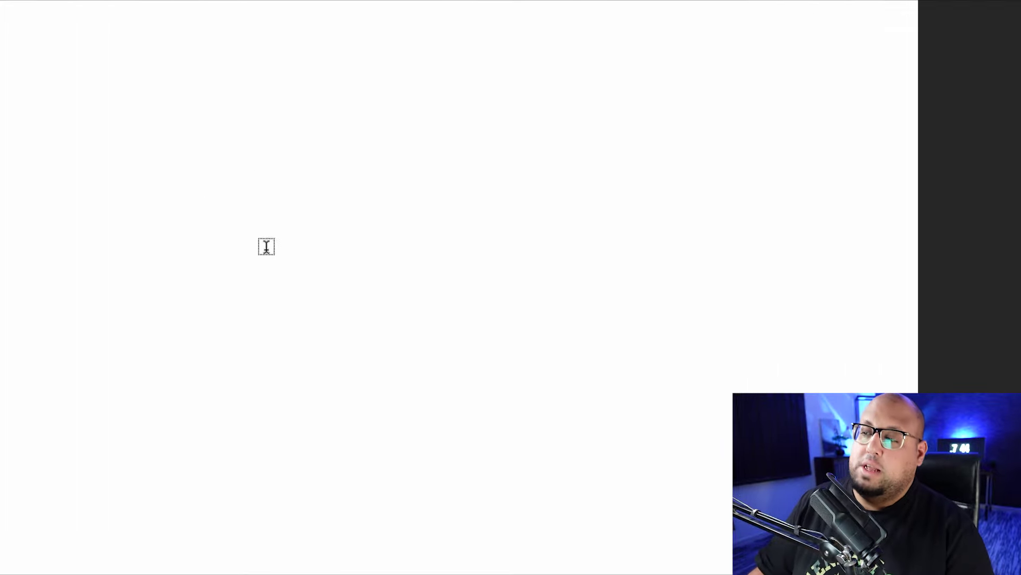
click(235, 157)
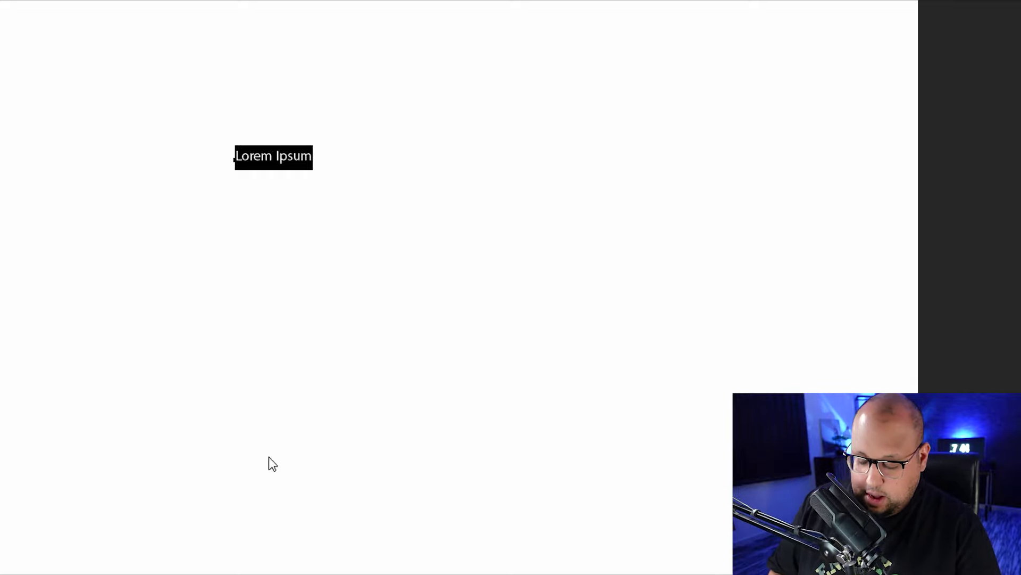
text(Lorem)
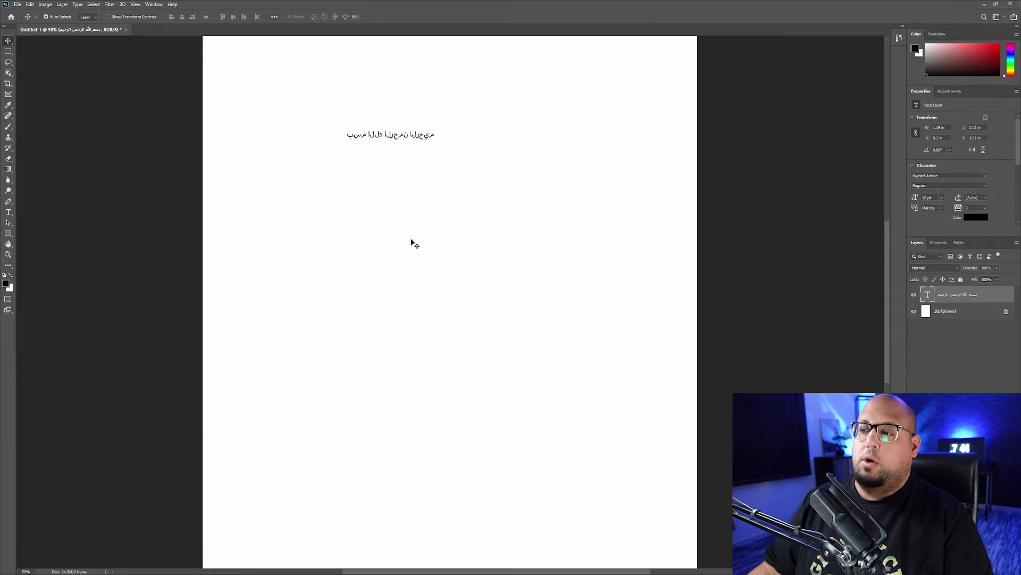
key(ctrl+t)
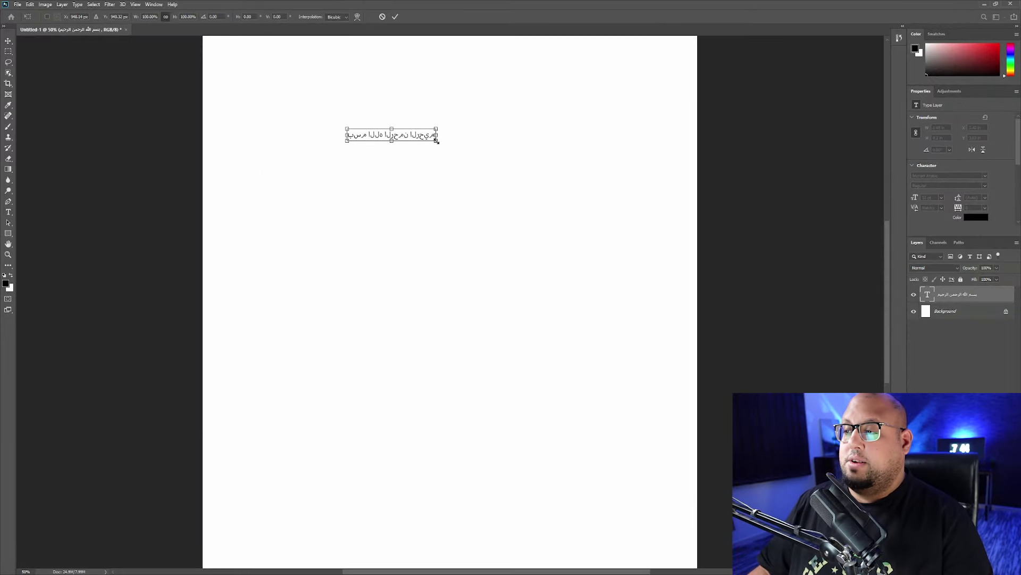
Step: Enlarge the Arabic line to about 37 pt, centre it near the top, and reselect its text
mouse_move(436, 141)
mouse_down()
mouse_move(616, 197)
mouse_move(524, 176)
mouse_up()
drag(421, 133, 476, 171)
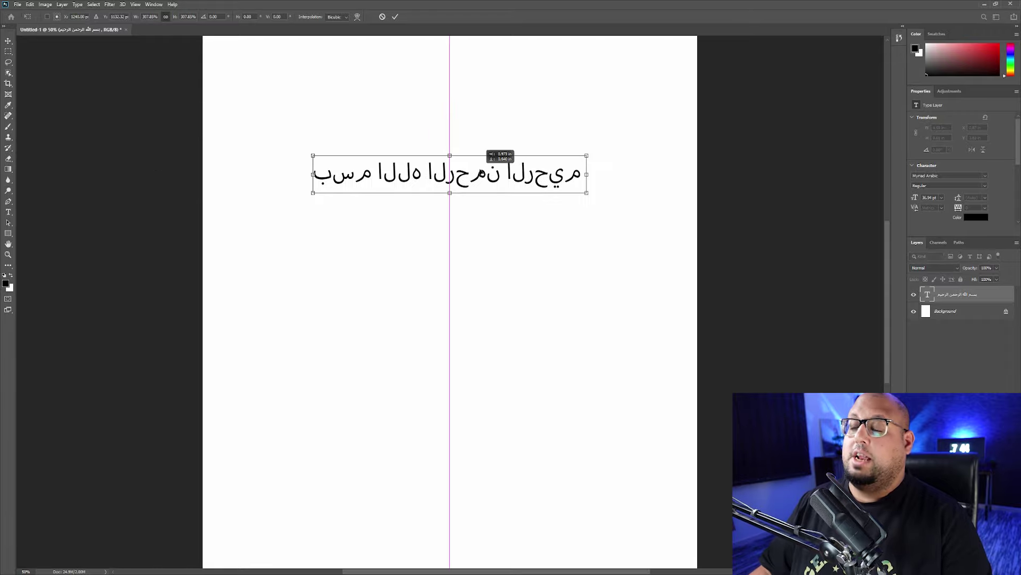
key(Return)
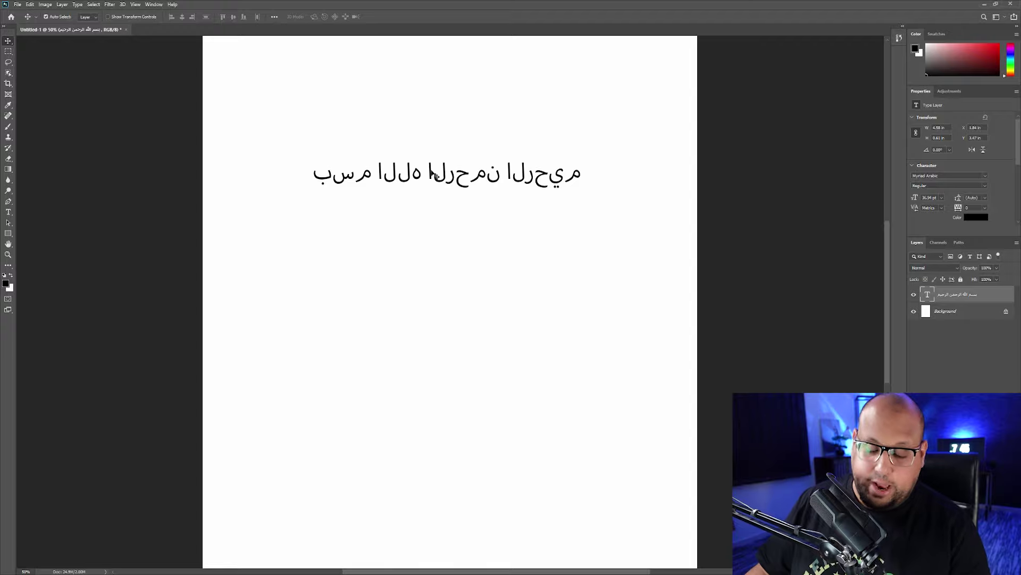
key(Return)
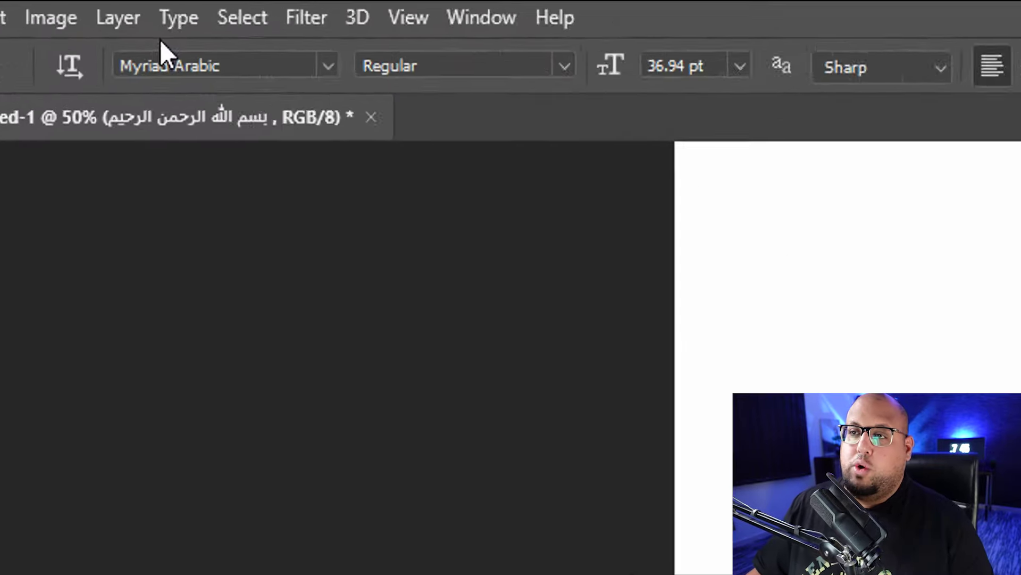
Step: Enable East Asian features and give the Arabic line World-Ready Layout so its letters join
click(77, 4)
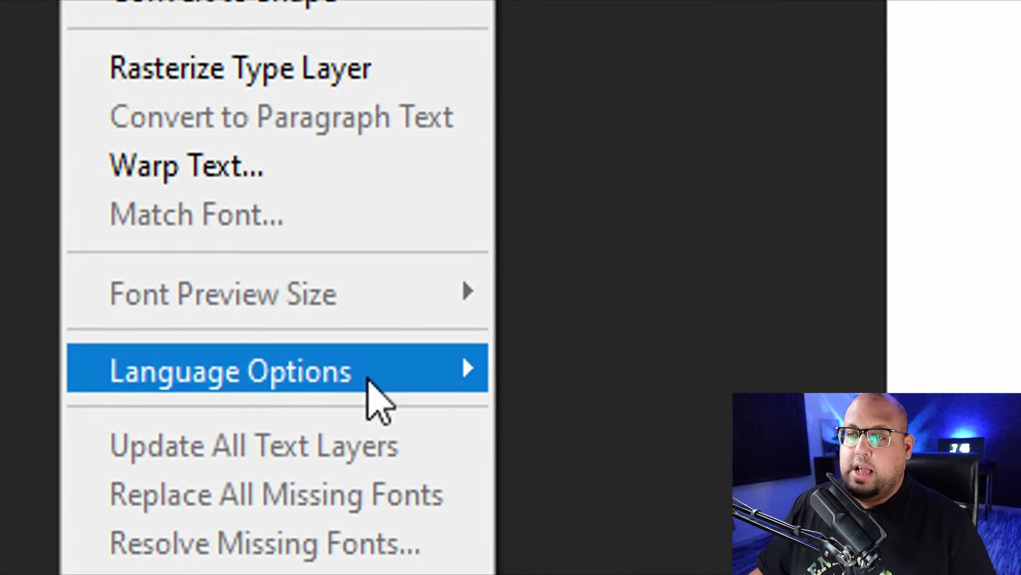
mouse_move(235, 320)
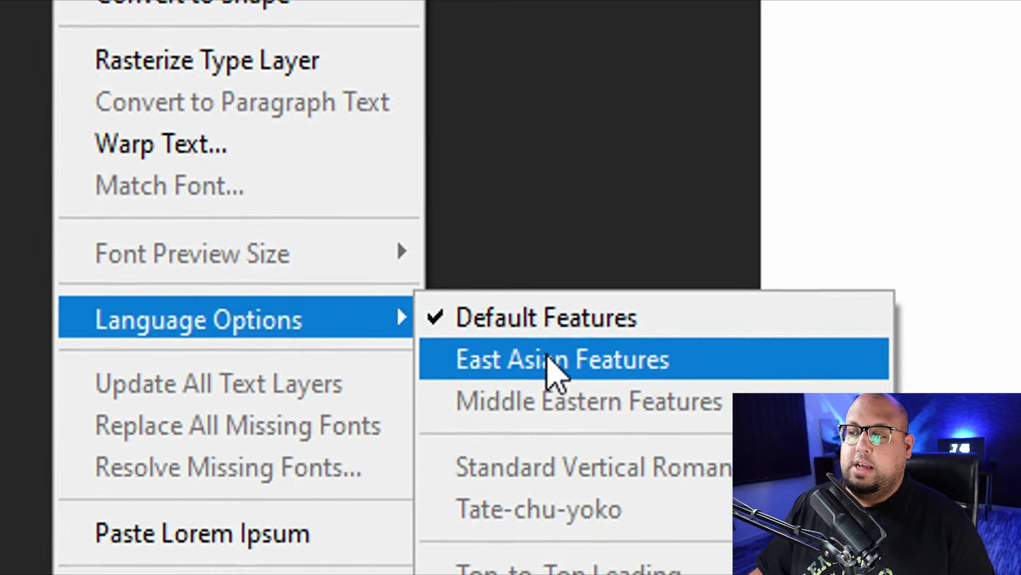
click(612, 418)
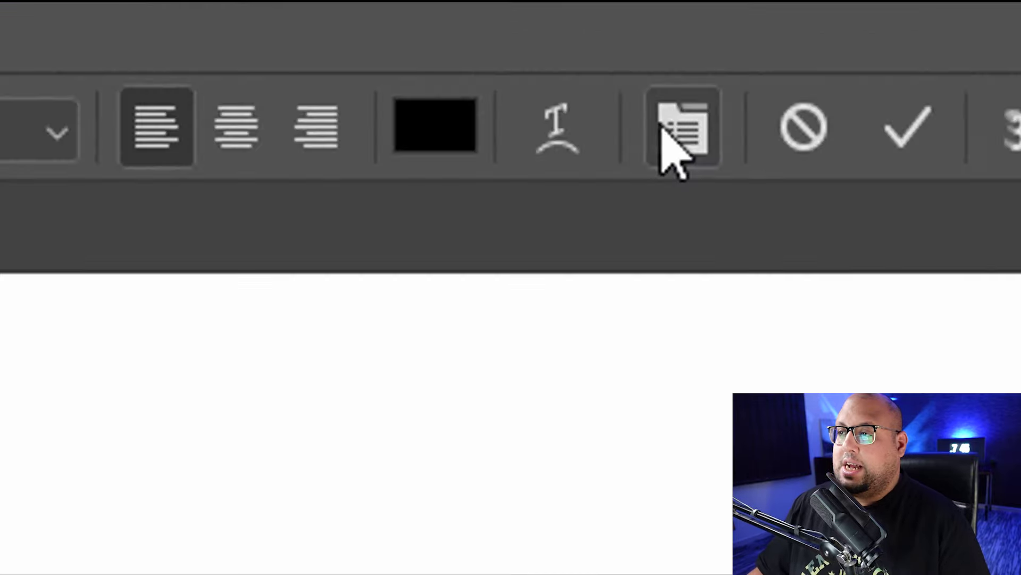
click(662, 127)
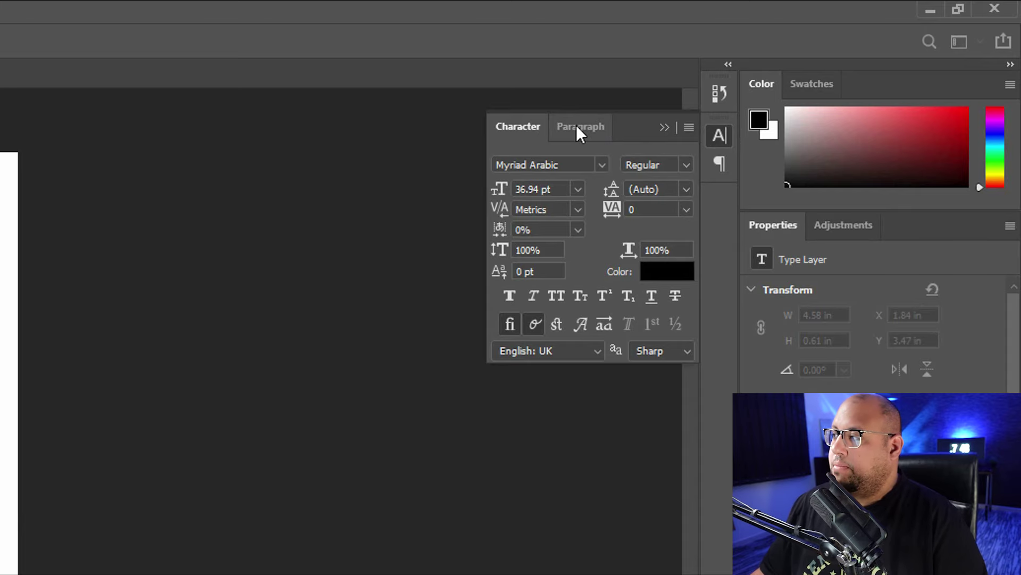
click(841, 53)
click(689, 127)
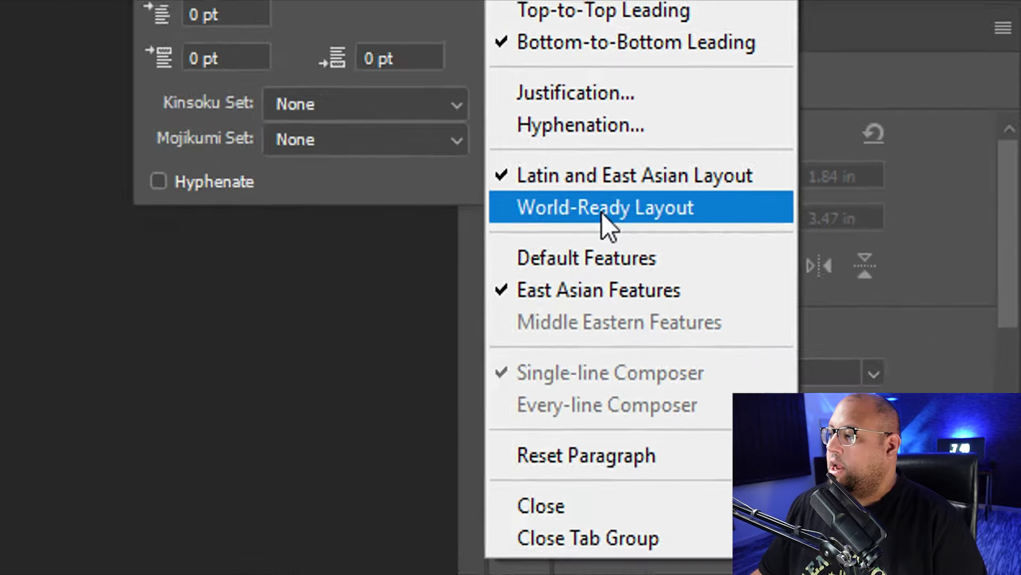
click(453, 247)
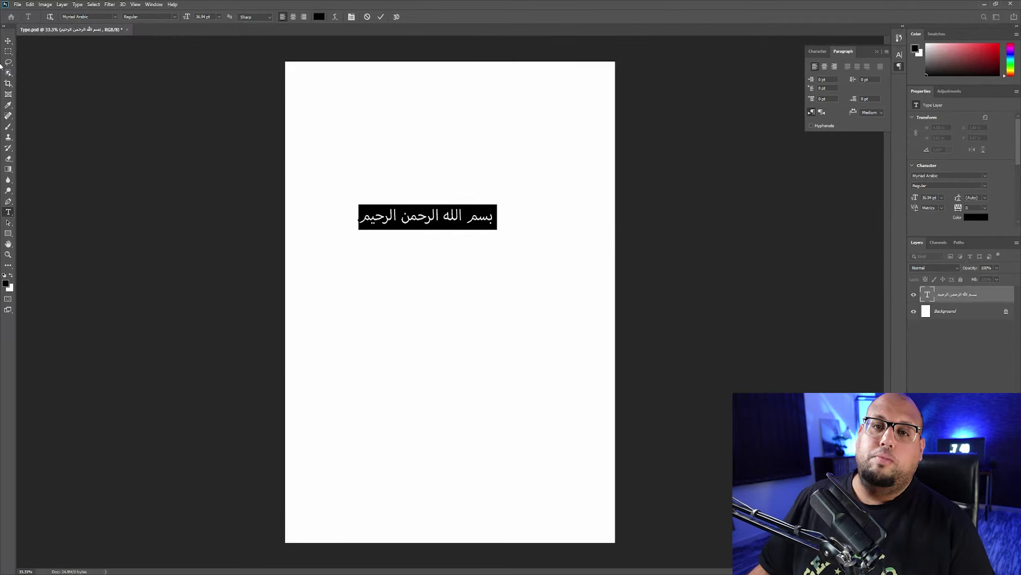
click(7, 42)
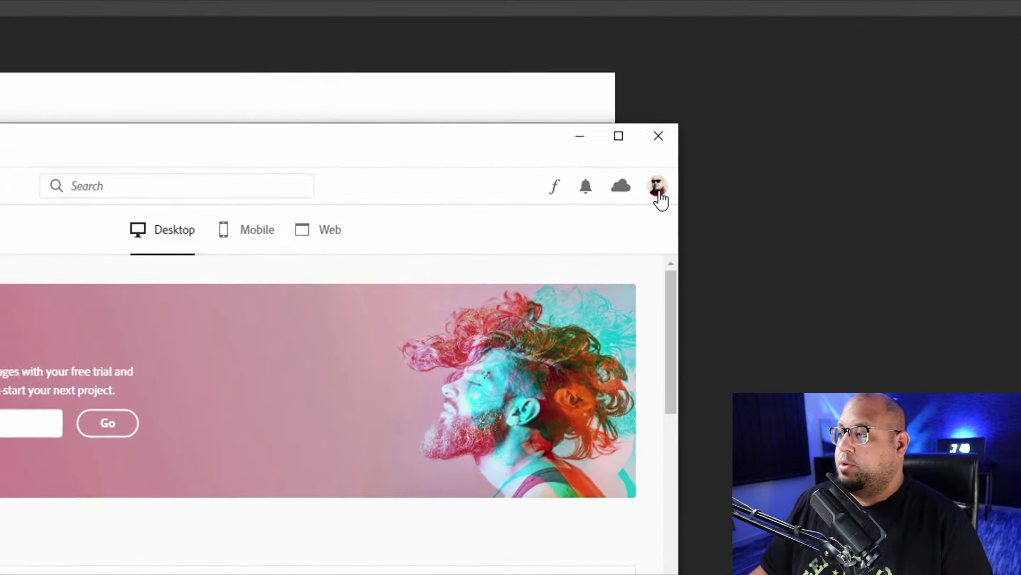
Step: Keep Creative Cloud's default install language as English (Arabic support) under Preferences > Apps
click(635, 115)
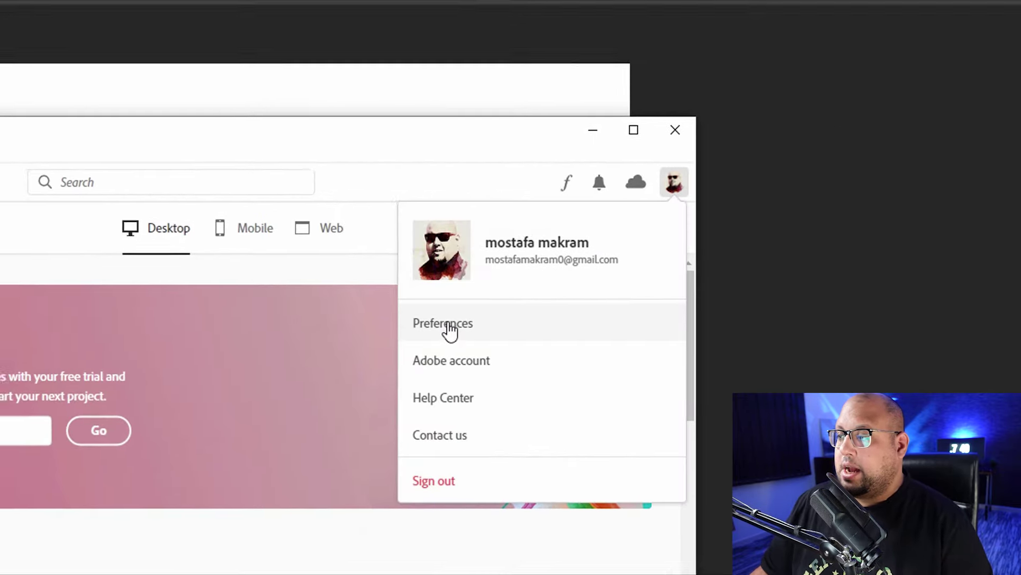
click(428, 333)
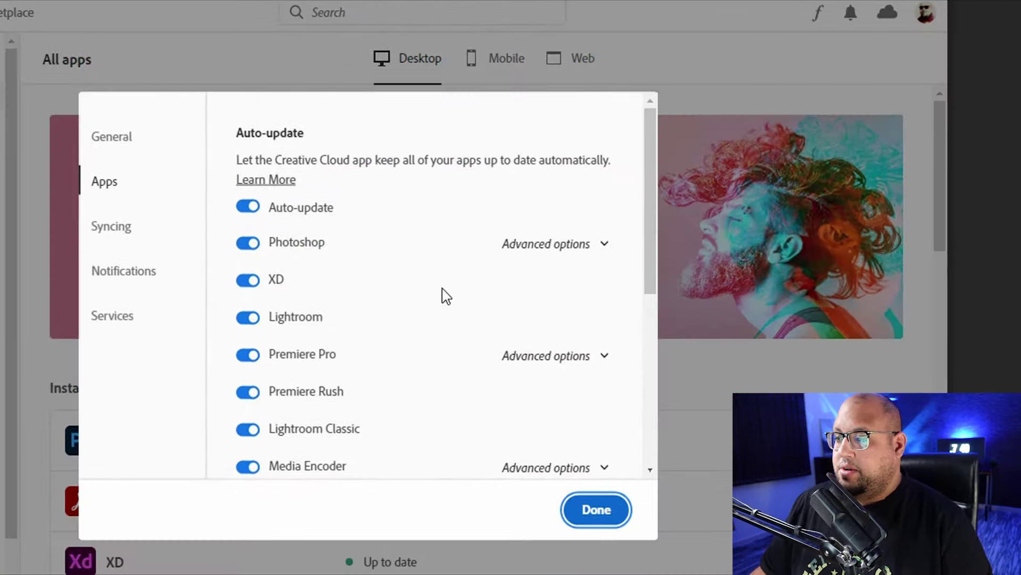
scroll(446, 296, down, 5)
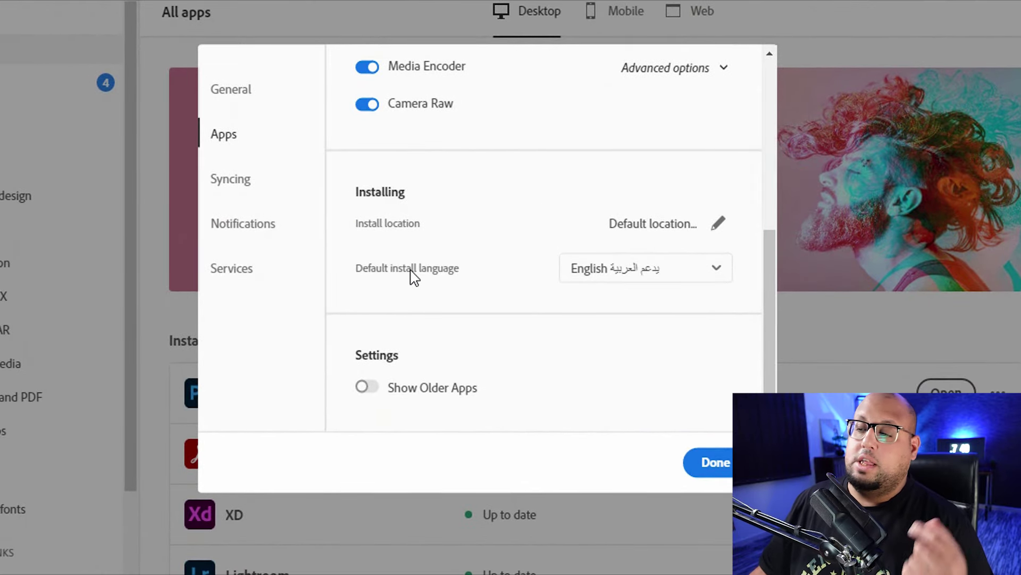
click(680, 284)
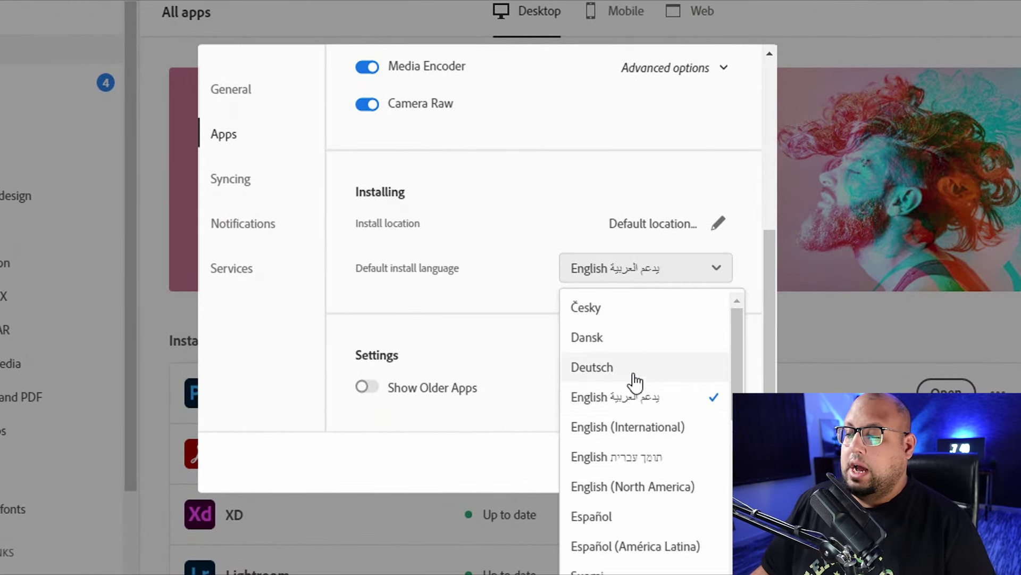
click(641, 404)
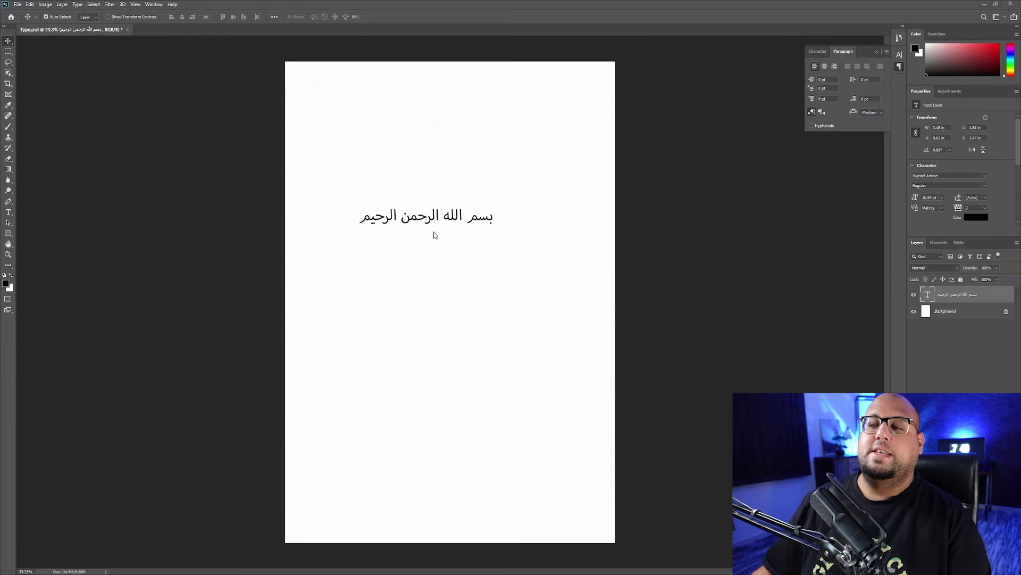
Step: Zoom the page to 50% and delete the Arabic text layer
key(ctrl+plus)
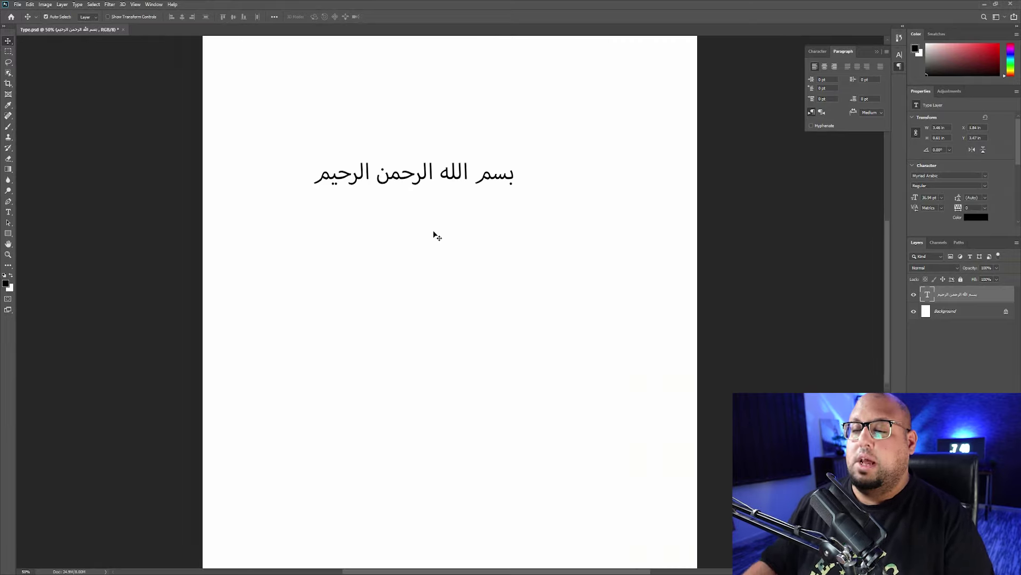
drag(433, 233, 448, 176)
key(Delete)
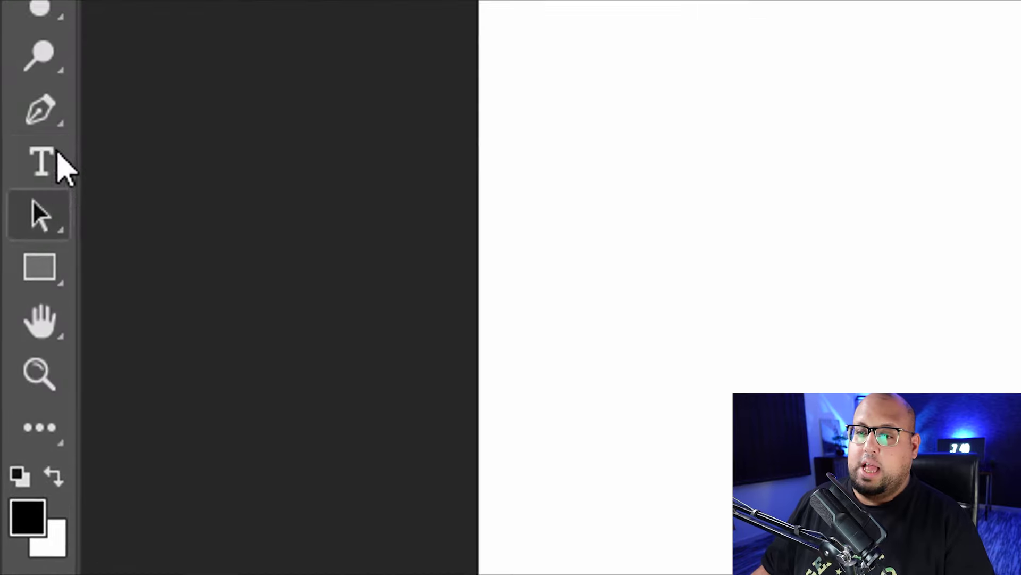
Step: Add the words 'mostafa makram' as a new text line near the top of the page
right_click(11, 210)
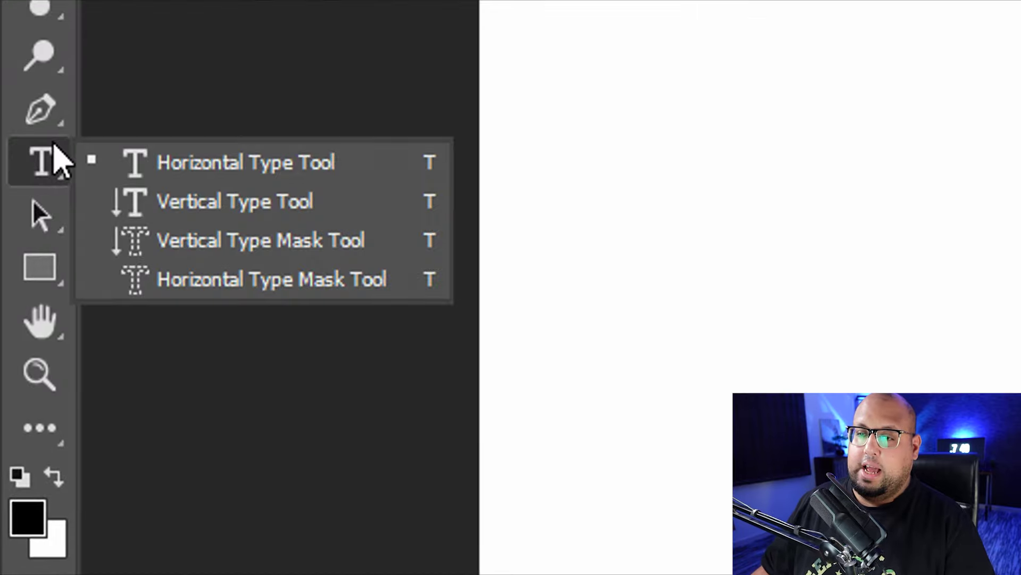
click(218, 179)
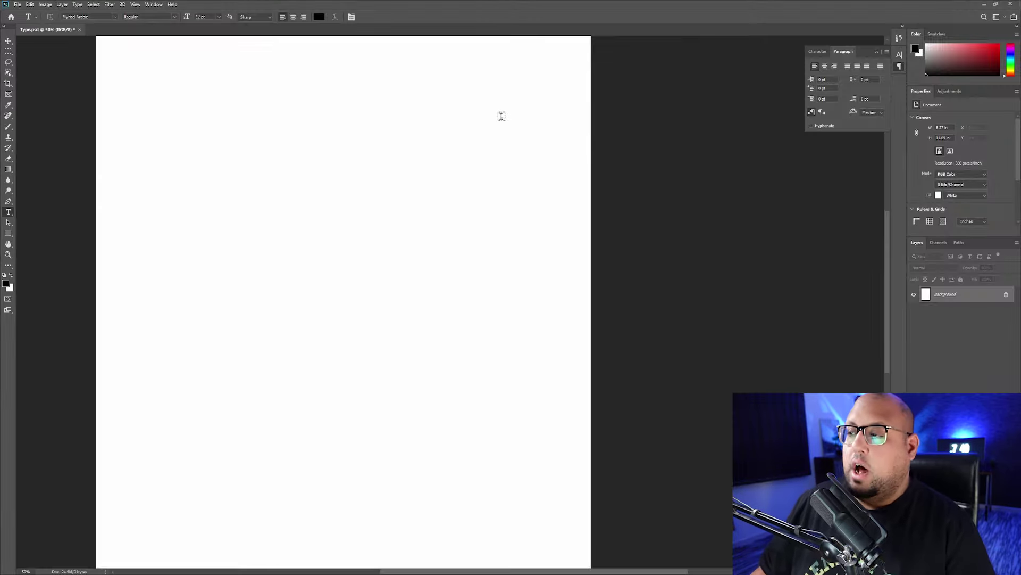
click(493, 113)
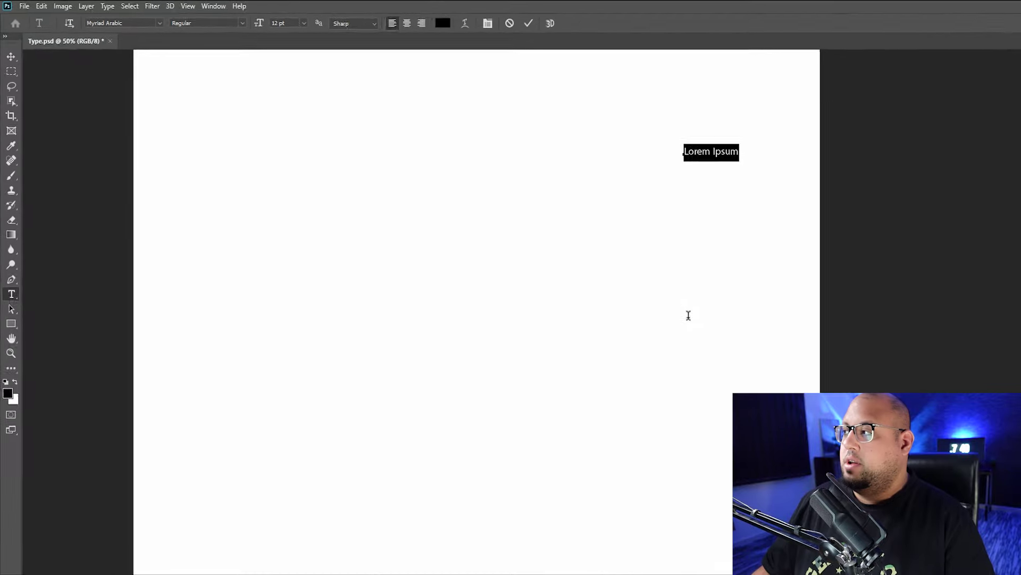
text(mostafa makram)
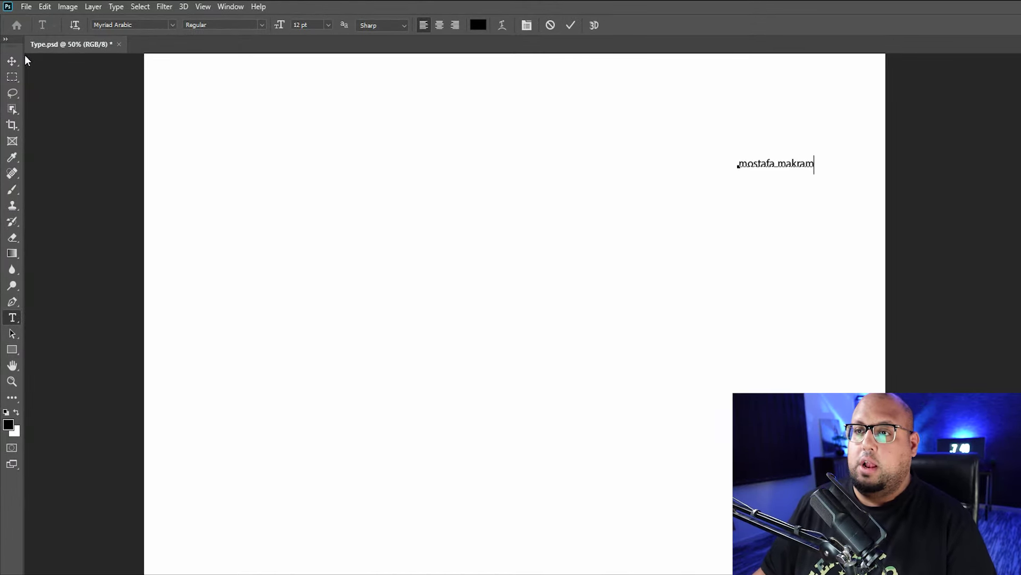
click(11, 61)
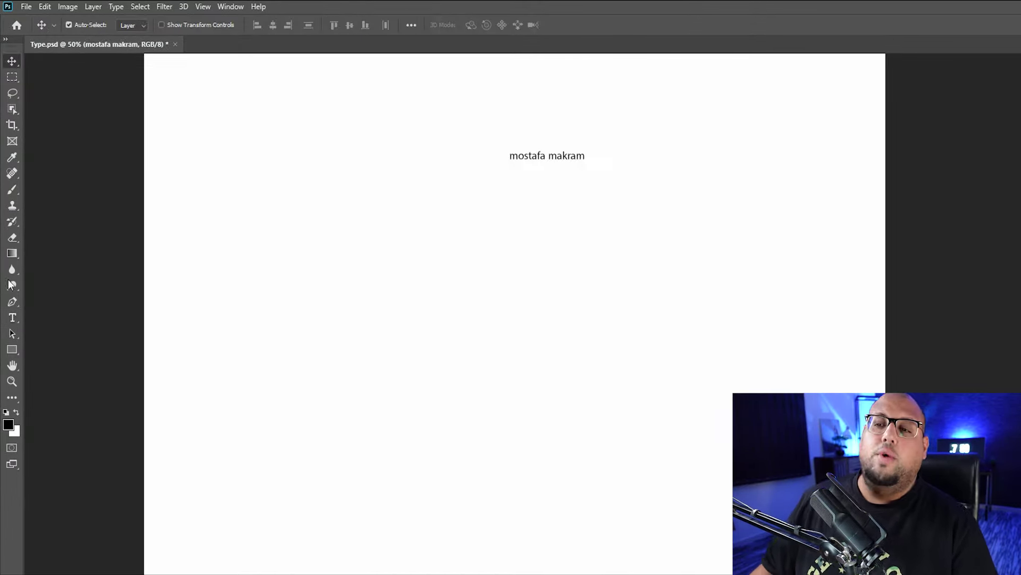
Step: Draw a tall paragraph text box on the right half of the page and type filler characters
click(11, 322)
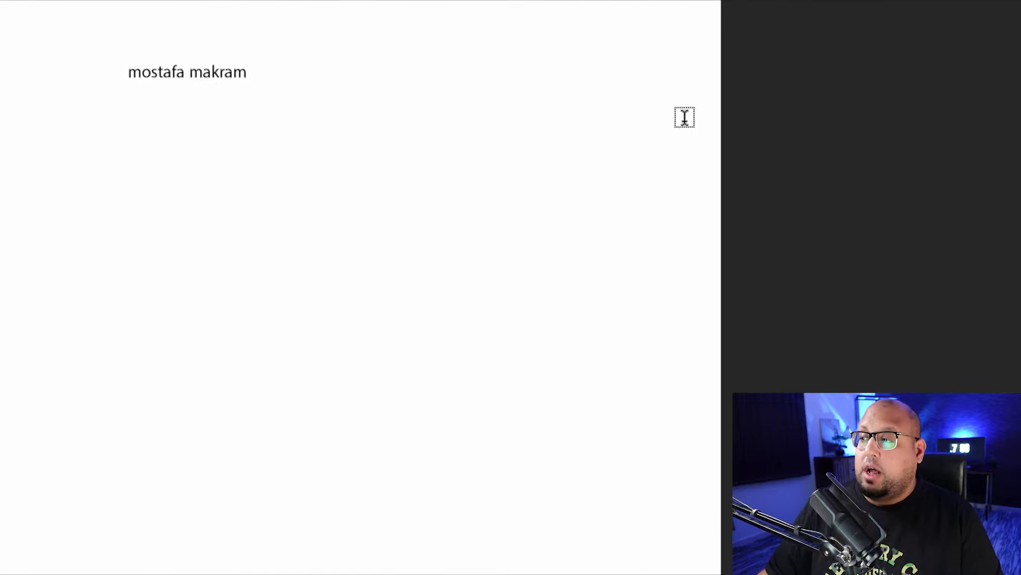
drag(812, 172, 438, 411)
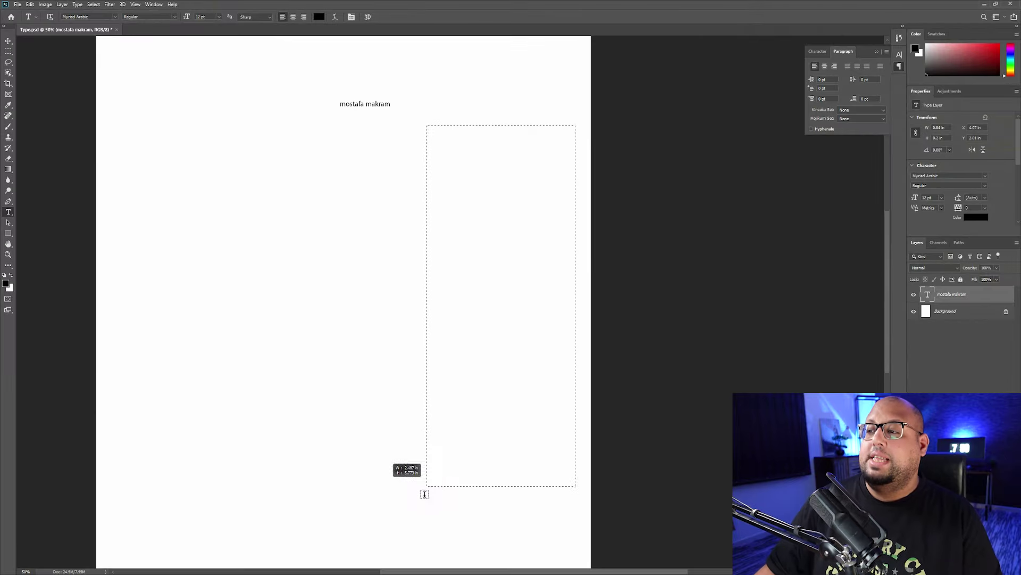
drag(438, 411, 433, 529)
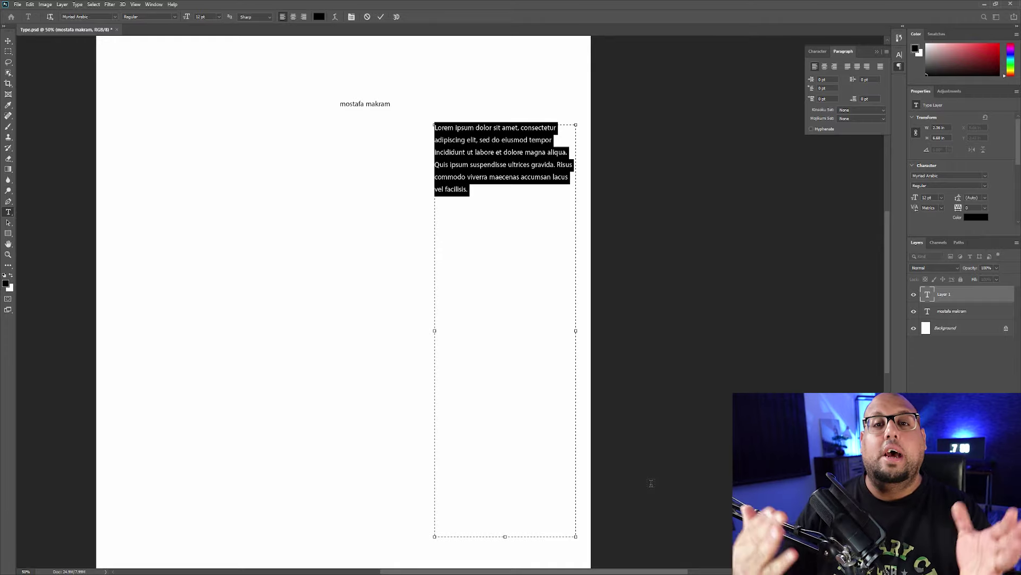
text(kljhklfsddkljfhsDL:Kjklfdsfvdklfv;sjdasdjkvl;casd)
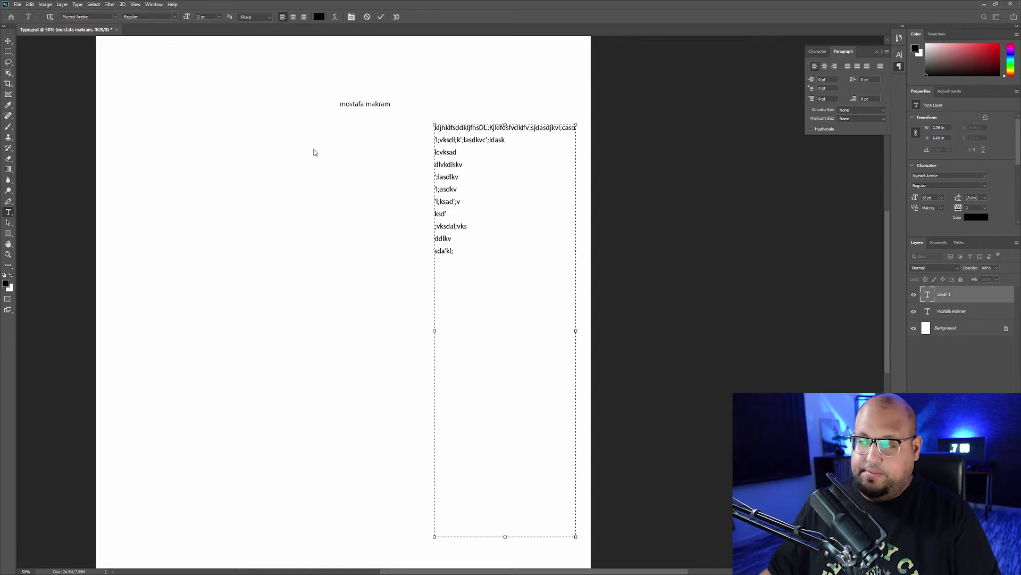
Step: Replace the filler in the paragraph box with the copied Arabic paragraphs and select them
key(super)
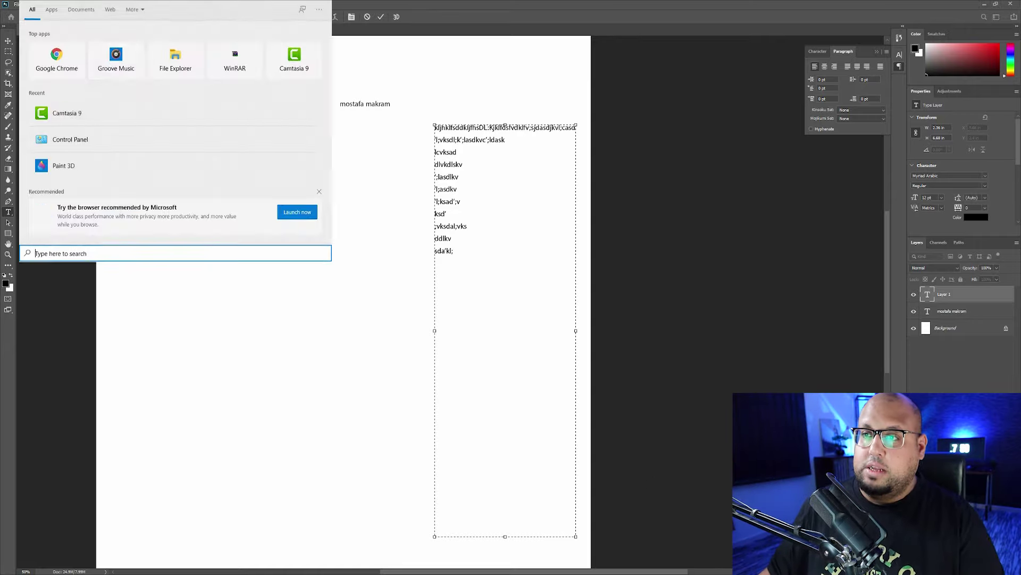
key(Escape)
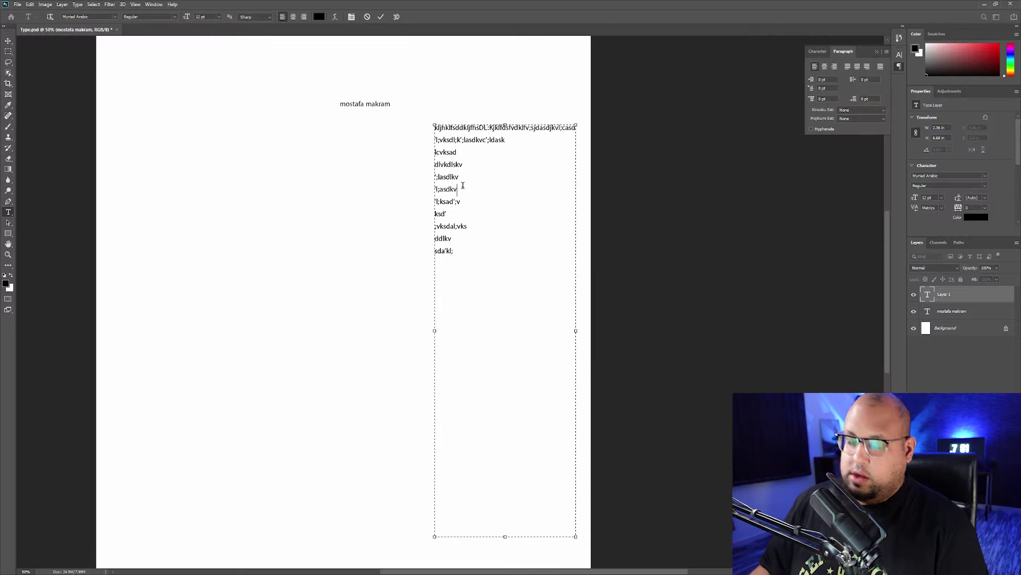
key(ctrl+a)
key(ctrl+v)
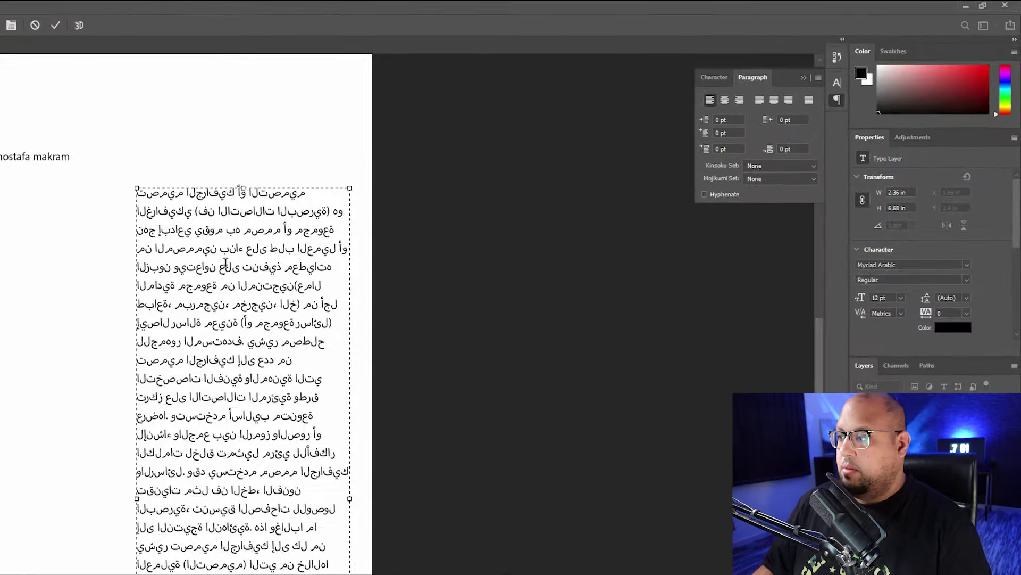
key(ctrl+a)
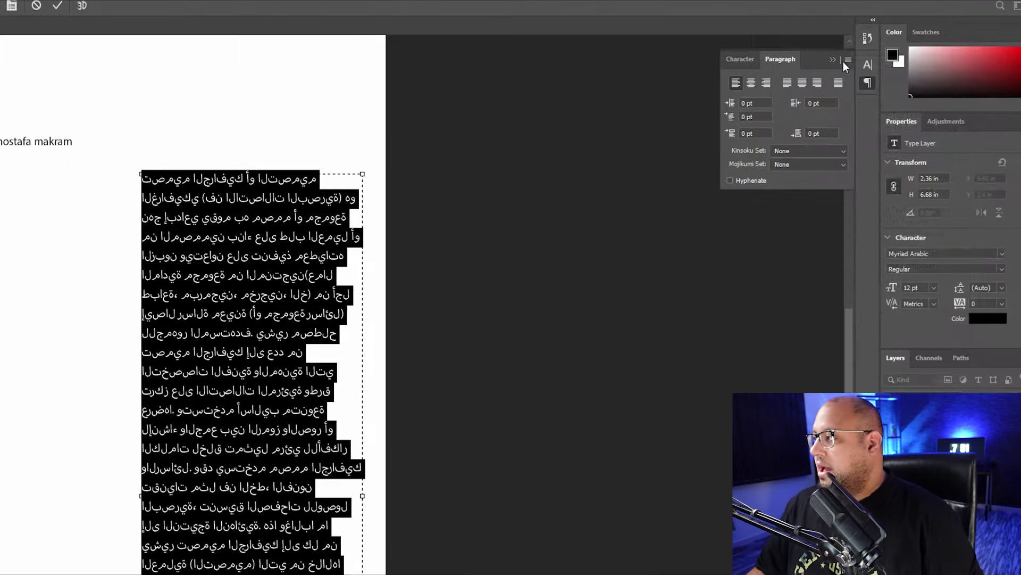
Step: Apply the Middle Eastern composer and right-align the Arabic paragraphs, then commit
click(846, 61)
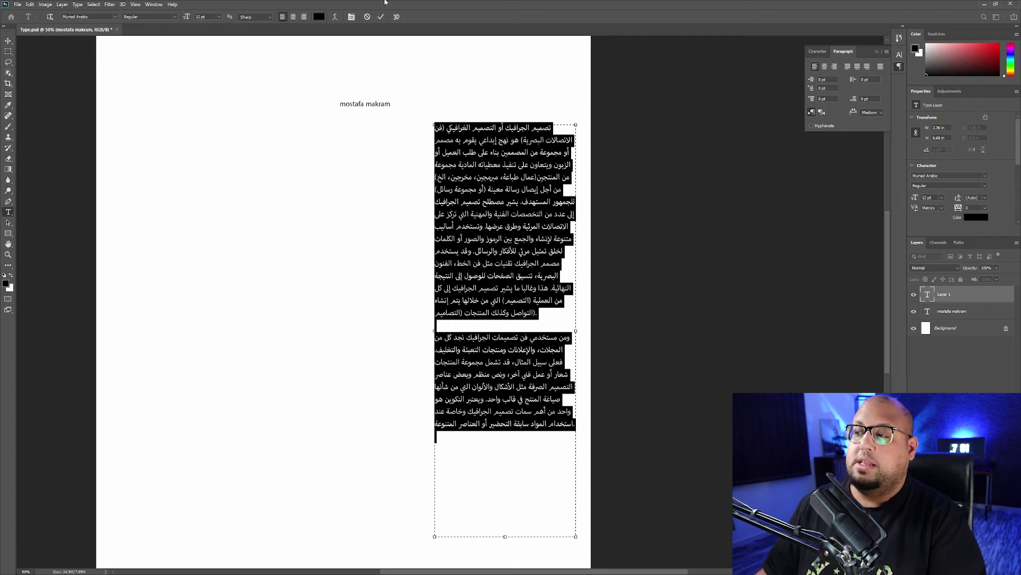
click(304, 17)
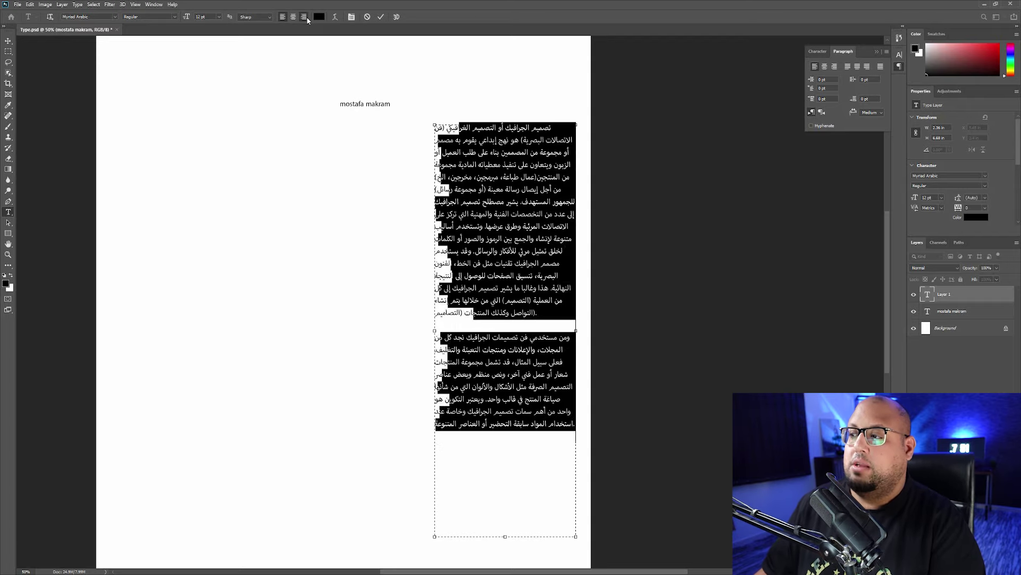
click(9, 42)
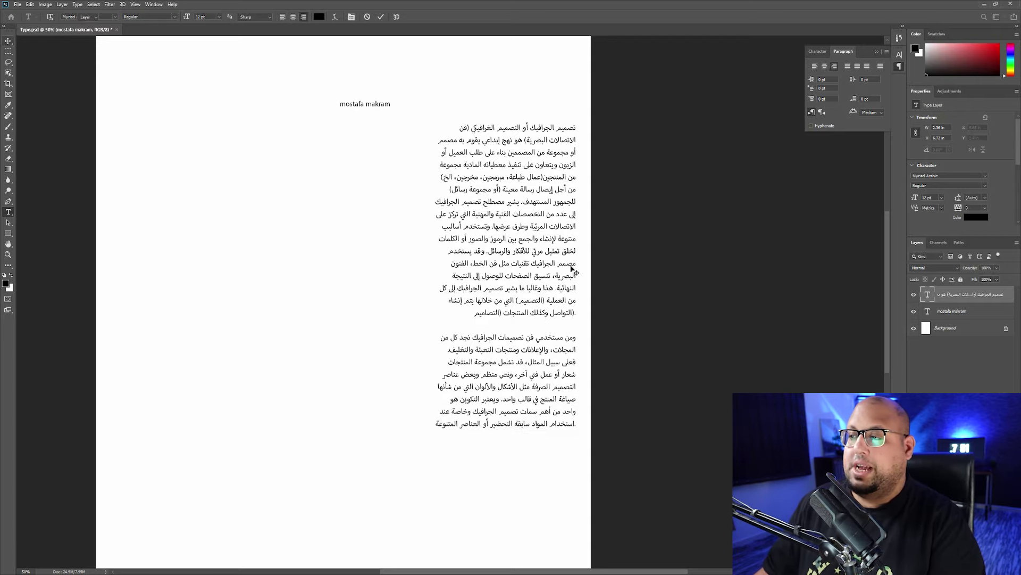
Step: Zoom in on the Arabic block and place the text caret back inside the paragraph
key(ctrl+plus)
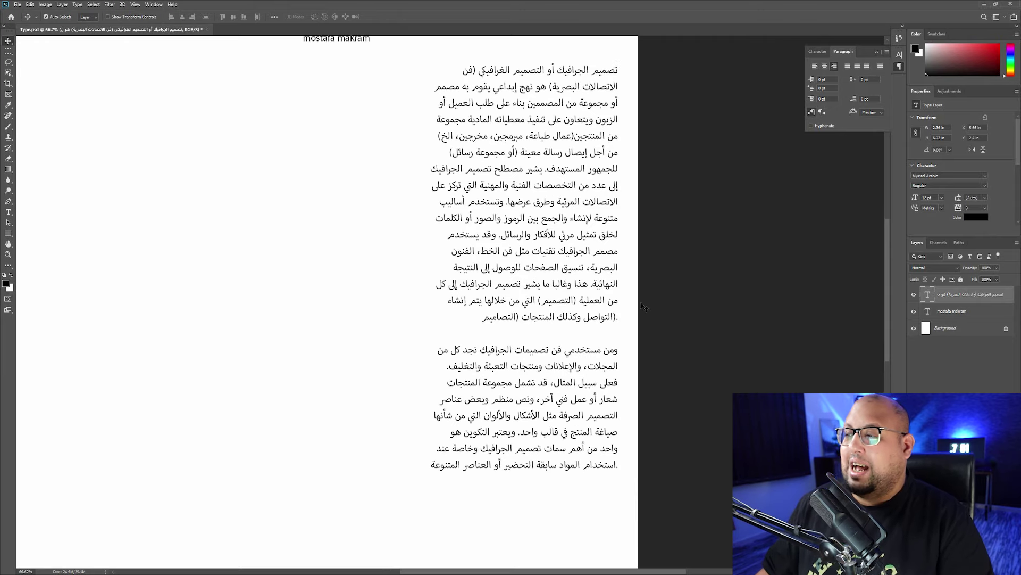
drag(459, 166, 269, 185)
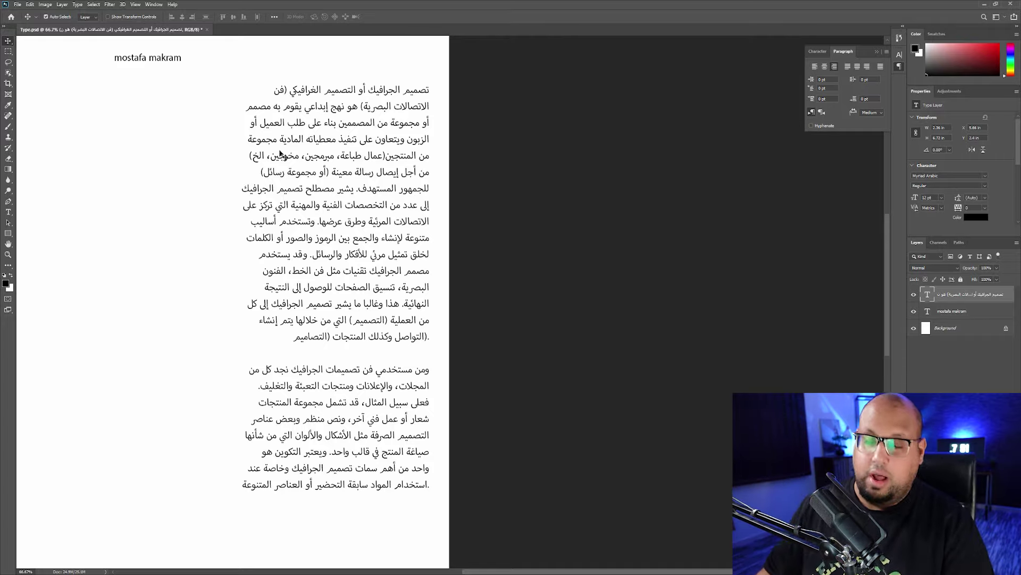
key(t)
click(290, 122)
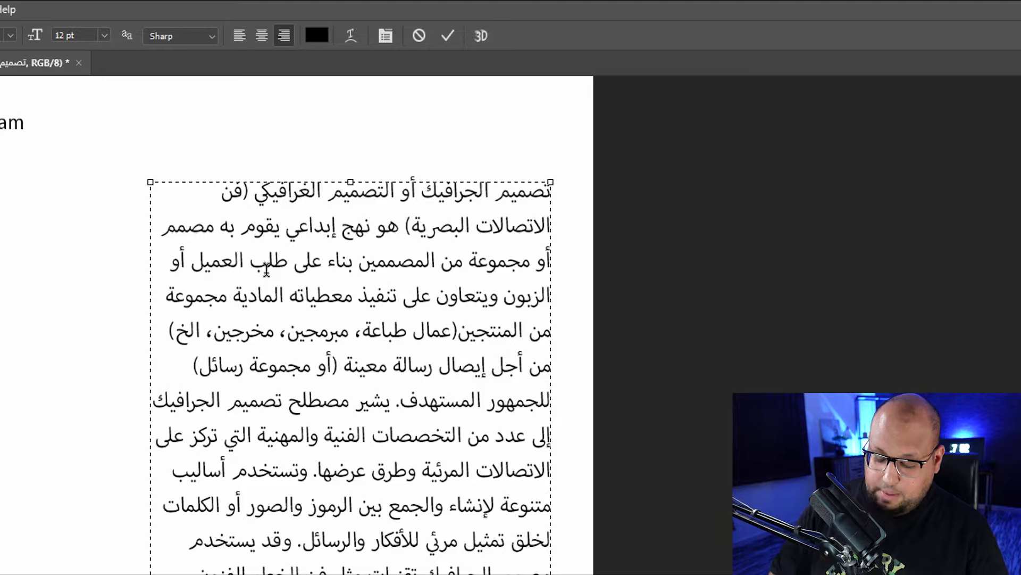
Step: Select all the Arabic paragraph text and apply Justify All from the Paragraph panel
text(ب)
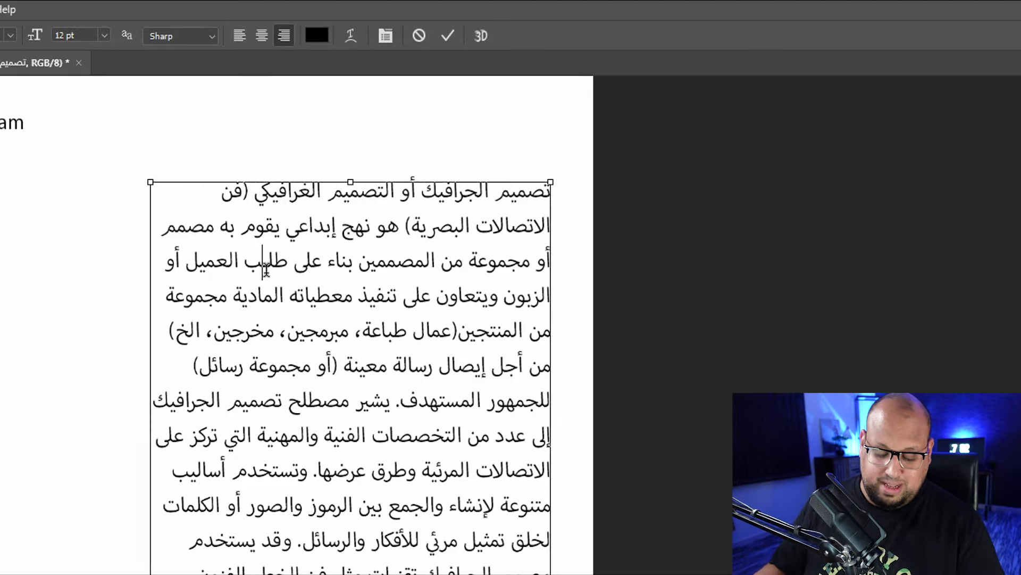
key(ctrl+a)
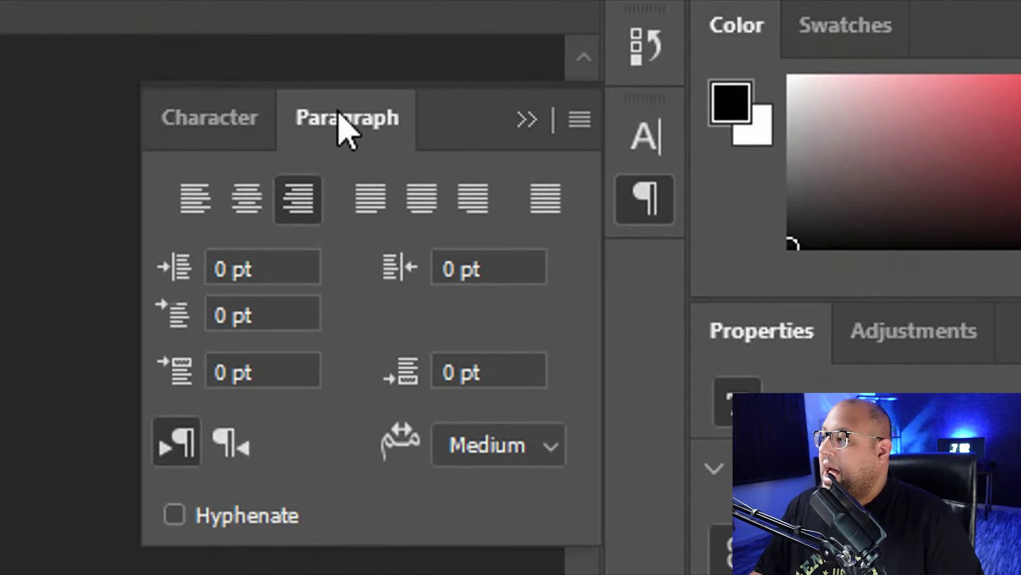
click(347, 130)
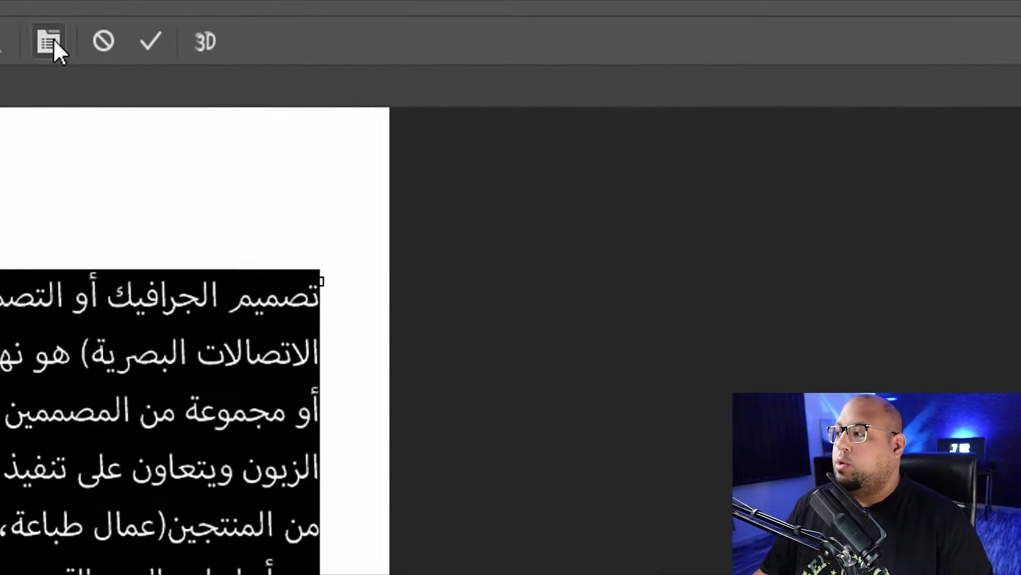
click(468, 54)
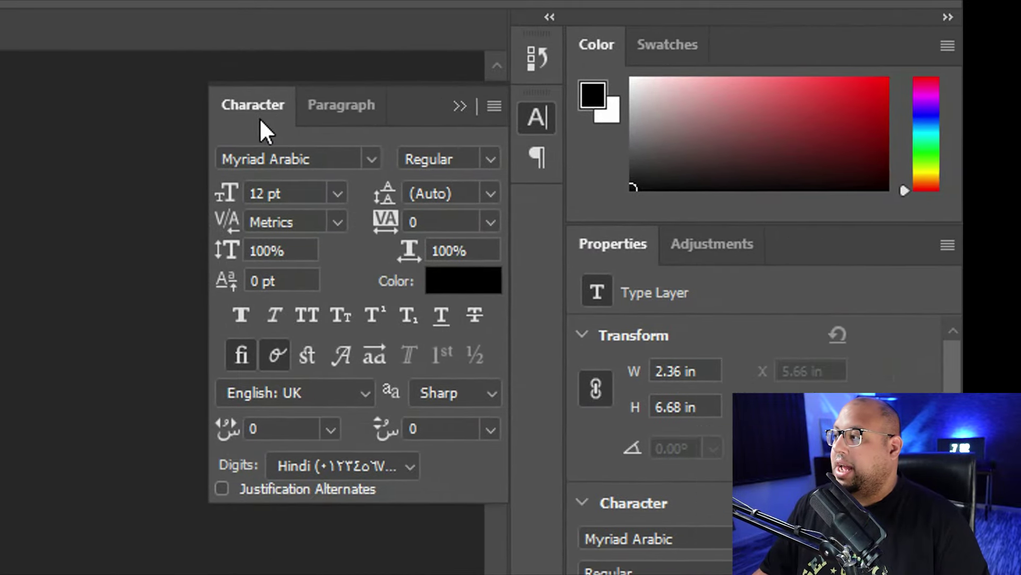
click(406, 103)
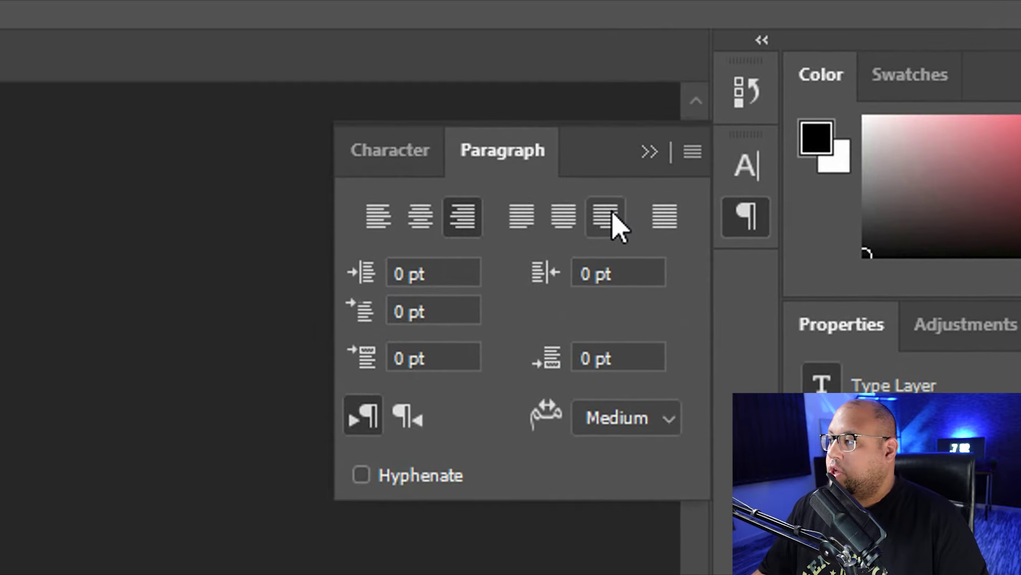
click(617, 224)
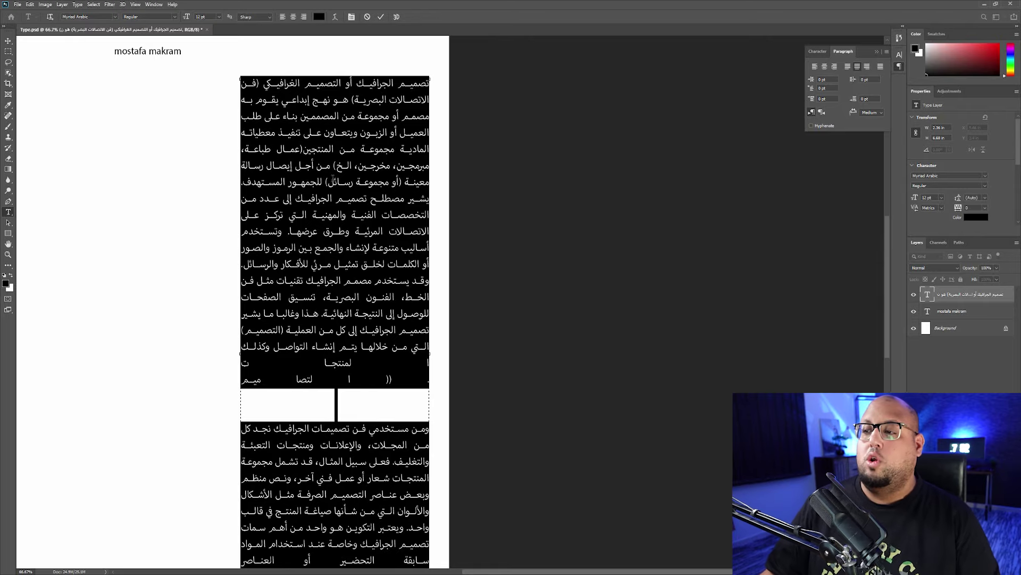
click(9, 41)
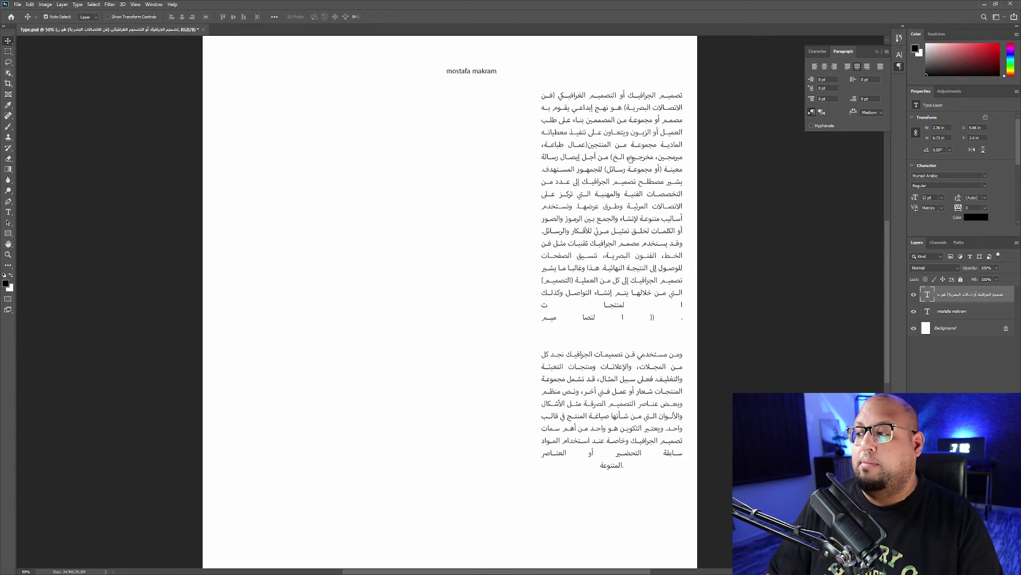
drag(630, 158, 251, 133)
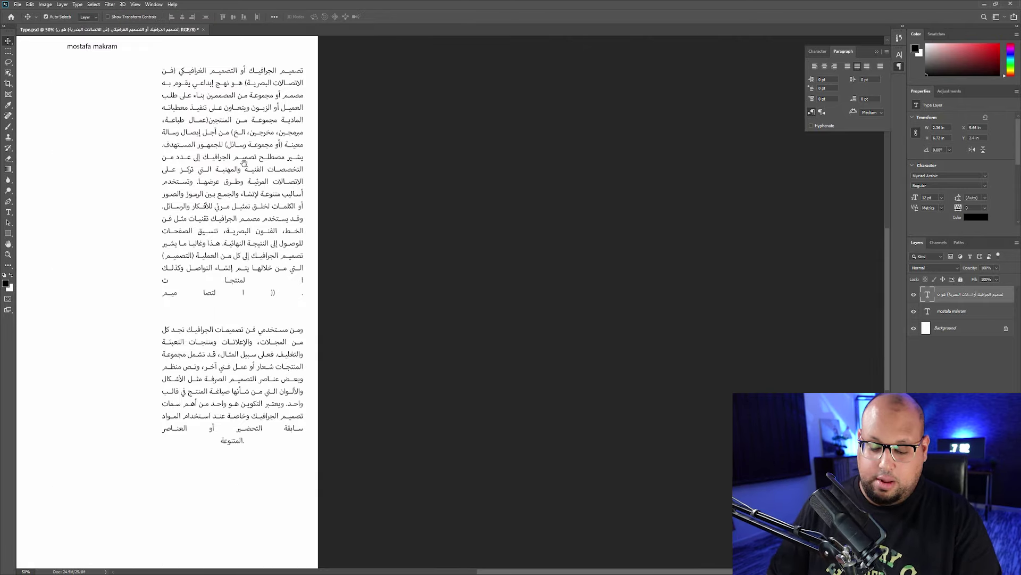
key(t)
click(244, 163)
key(ctrl+minus)
key(ctrl+plus)
key(ctrl+plus)
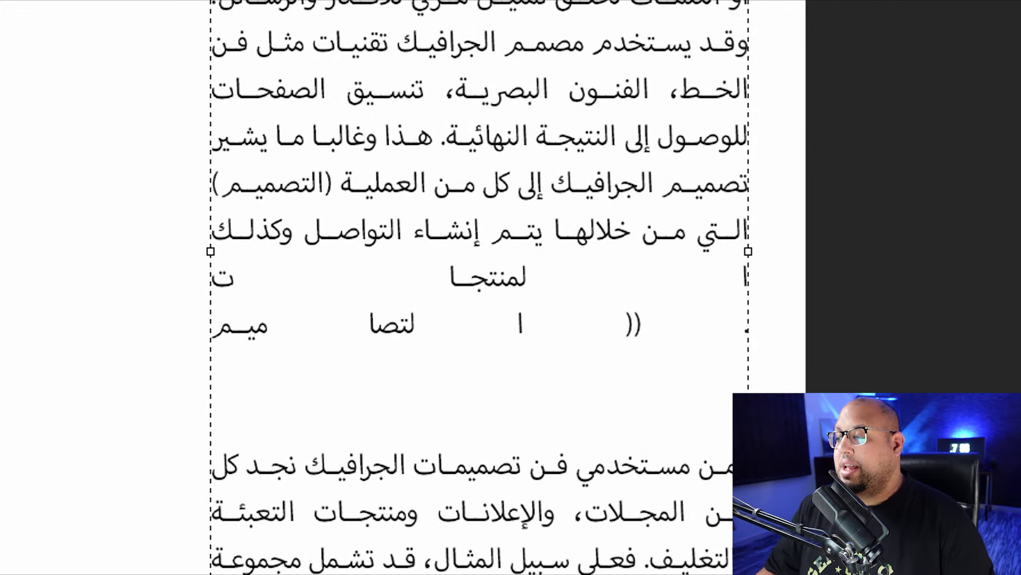
Step: Select the broken last lines and the wide blank glyph in the Arabic text
drag(479, 373, 748, 234)
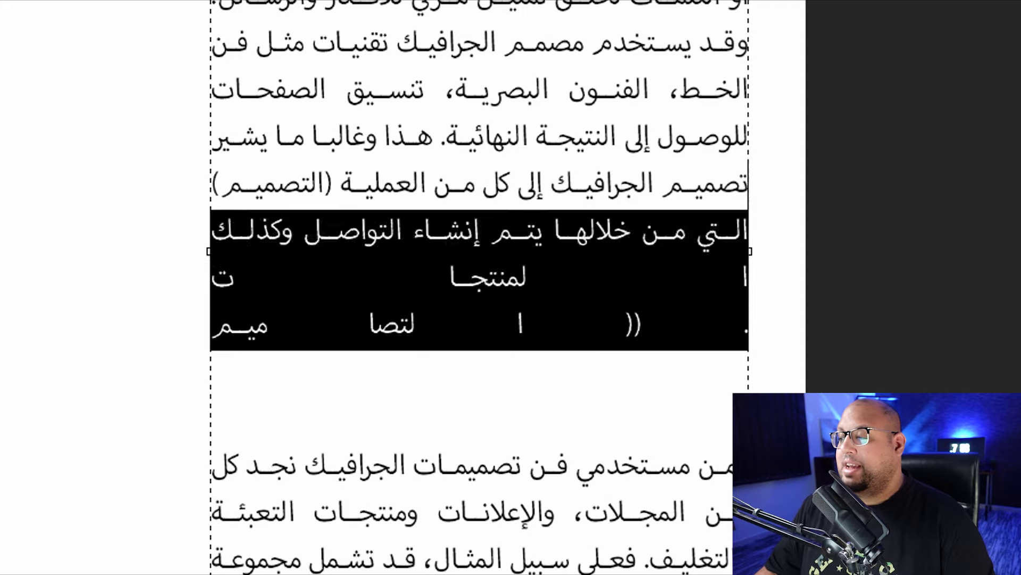
click(321, 326)
drag(322, 326, 332, 324)
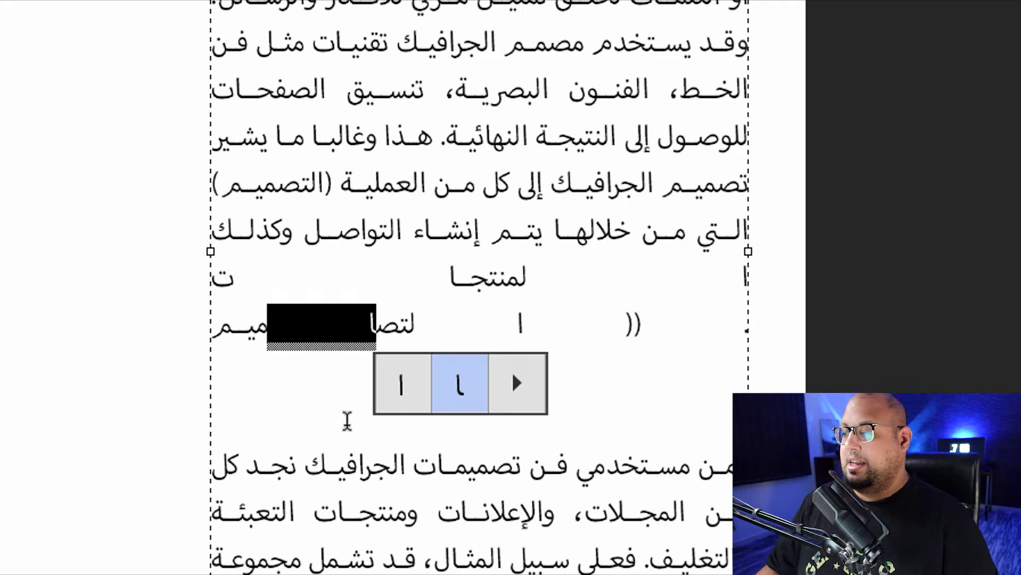
click(210, 264)
Step: Resize the Arabic text box from its left side so the paragraphs reflow, and commit
drag(210, 258, 32, 224)
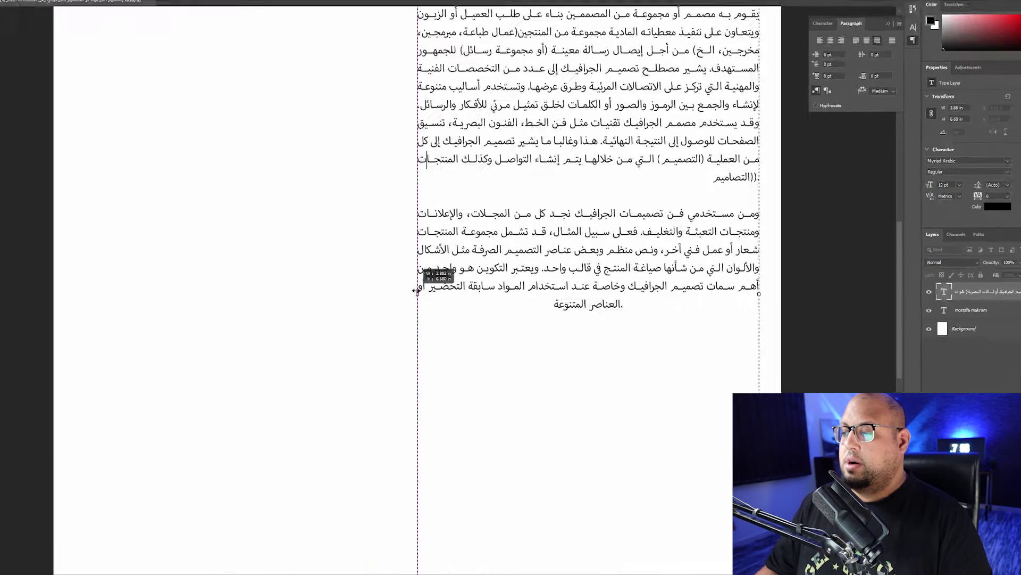
scroll(646, 298, up, 1)
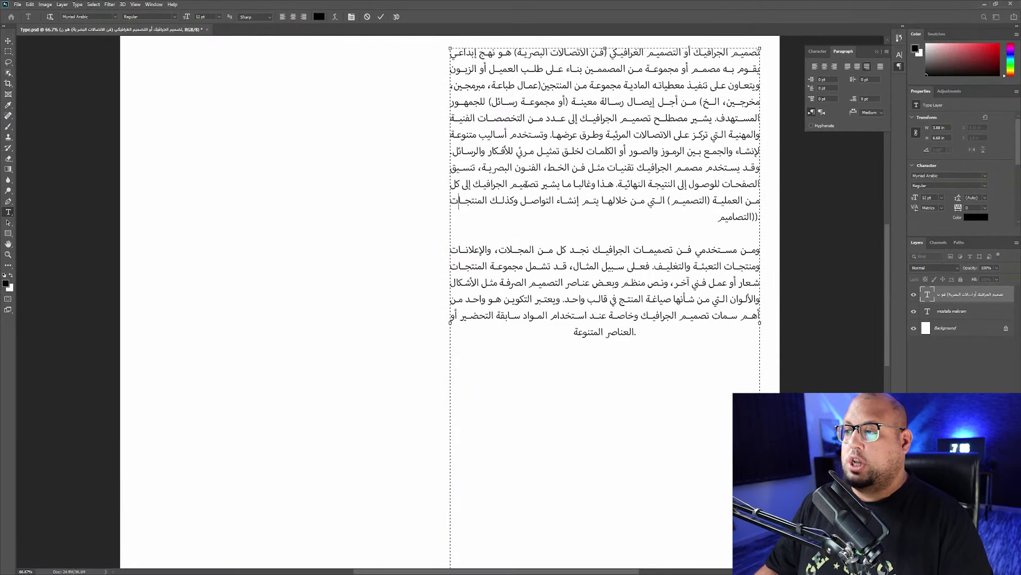
scroll(524, 215, up, 1)
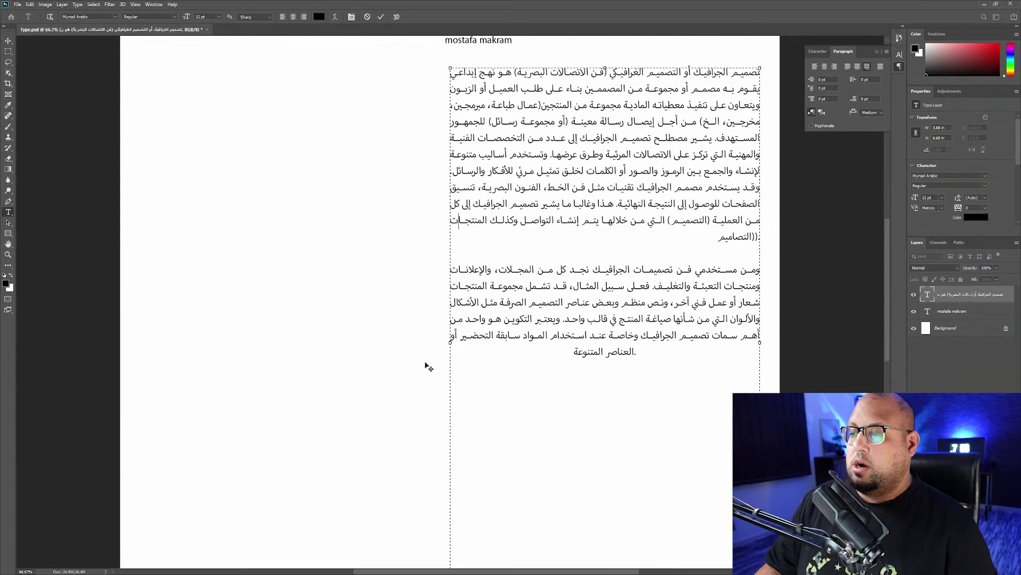
drag(408, 344, 430, 335)
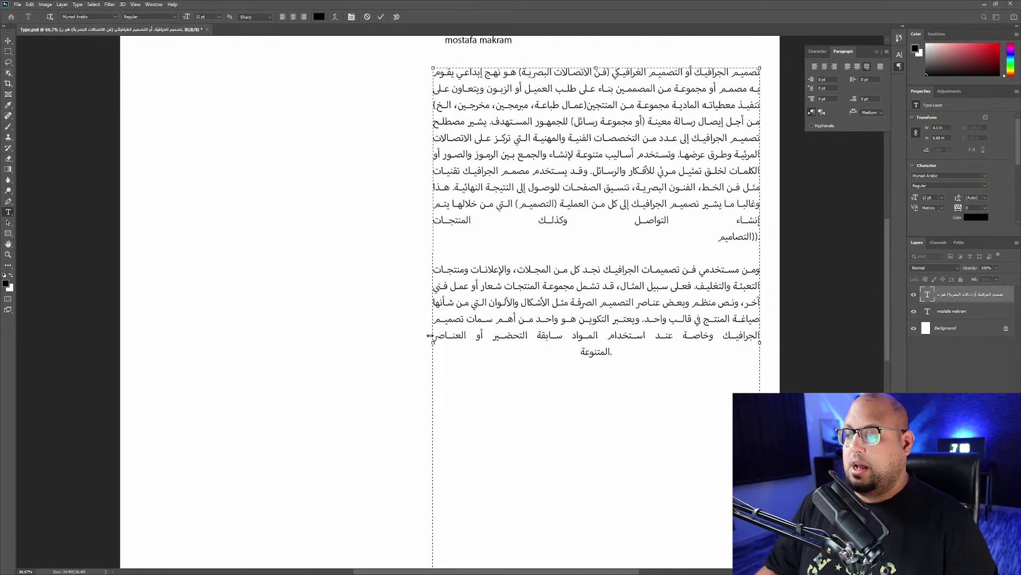
drag(429, 335, 473, 331)
key(ctrl+Return)
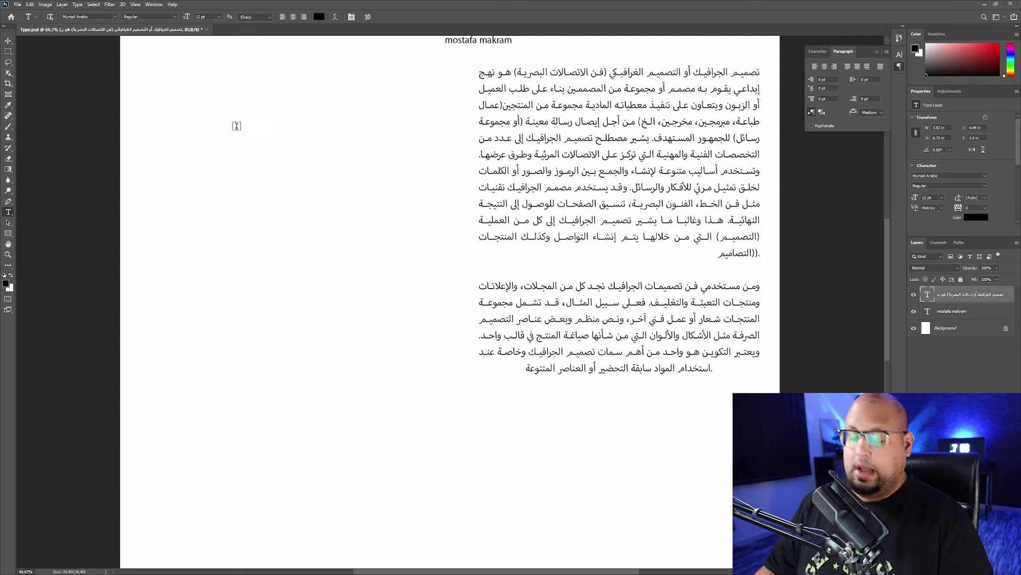
key(v)
key(ctrl+minus)
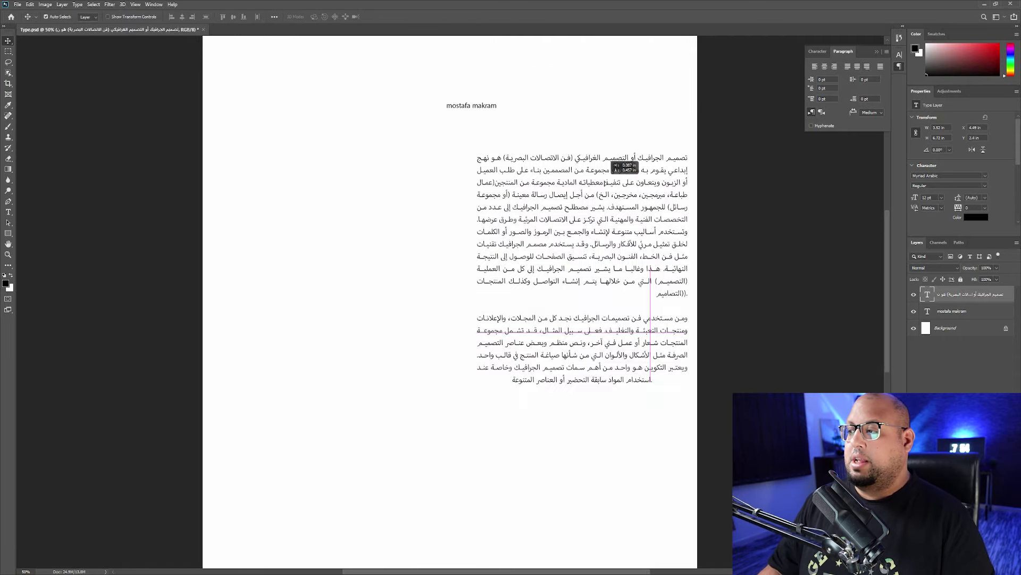
Step: Move the Arabic paragraphs lower and give them an 18 pt first-line and 0.5 pt left indent
drag(601, 159, 591, 187)
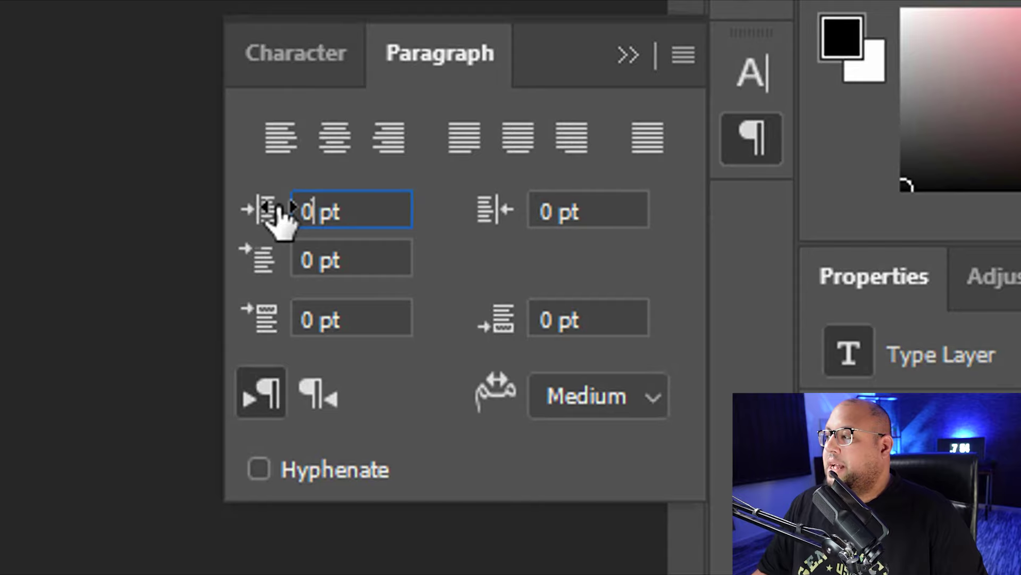
drag(282, 216, 314, 200)
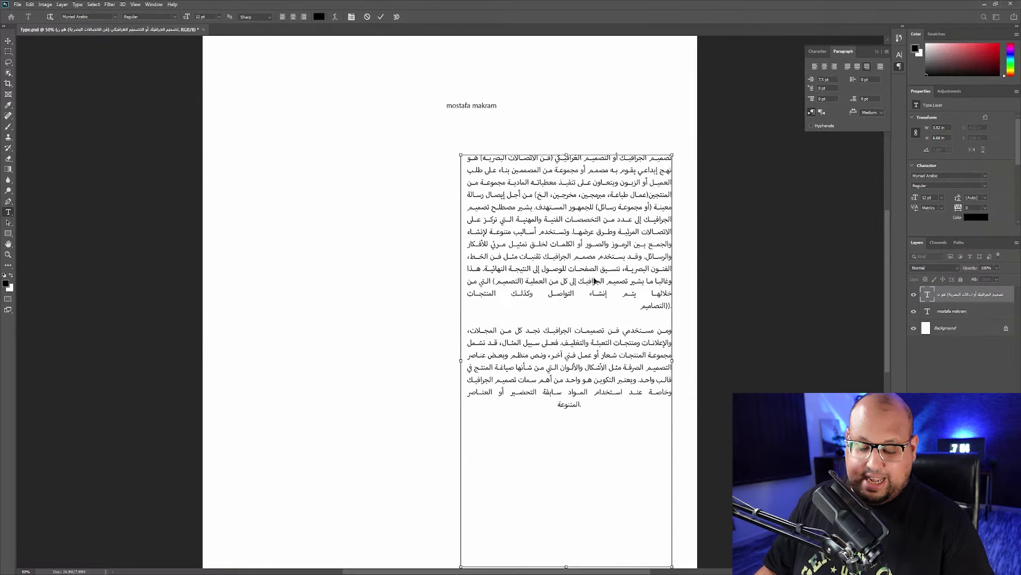
key(ctrl+a)
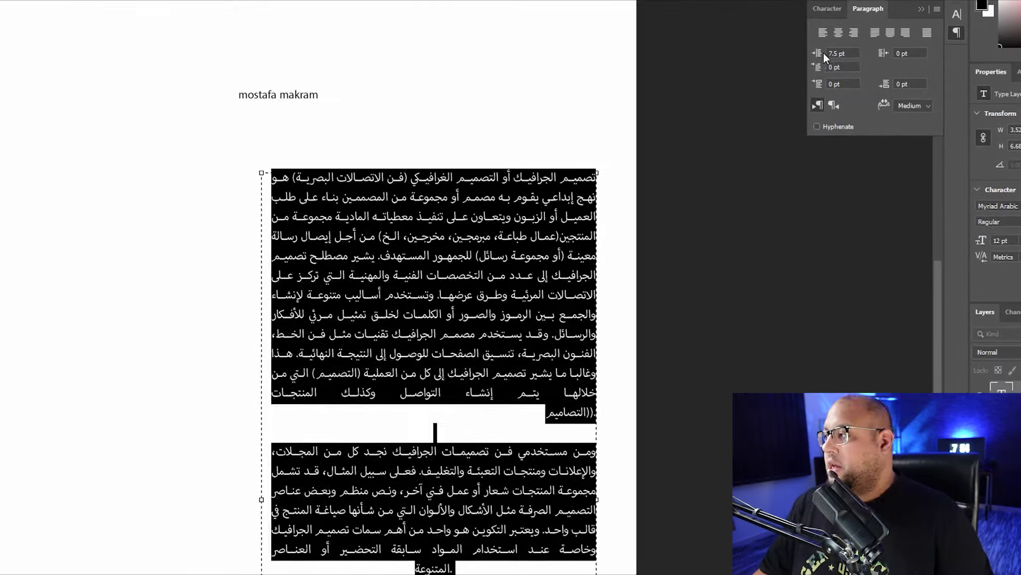
drag(811, 88, 809, 90)
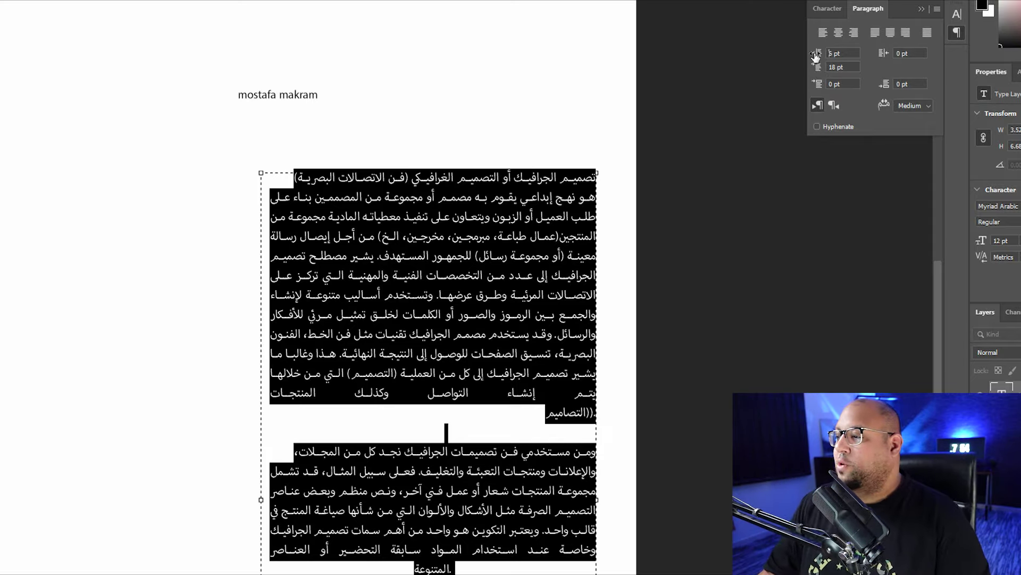
drag(816, 57, 812, 56)
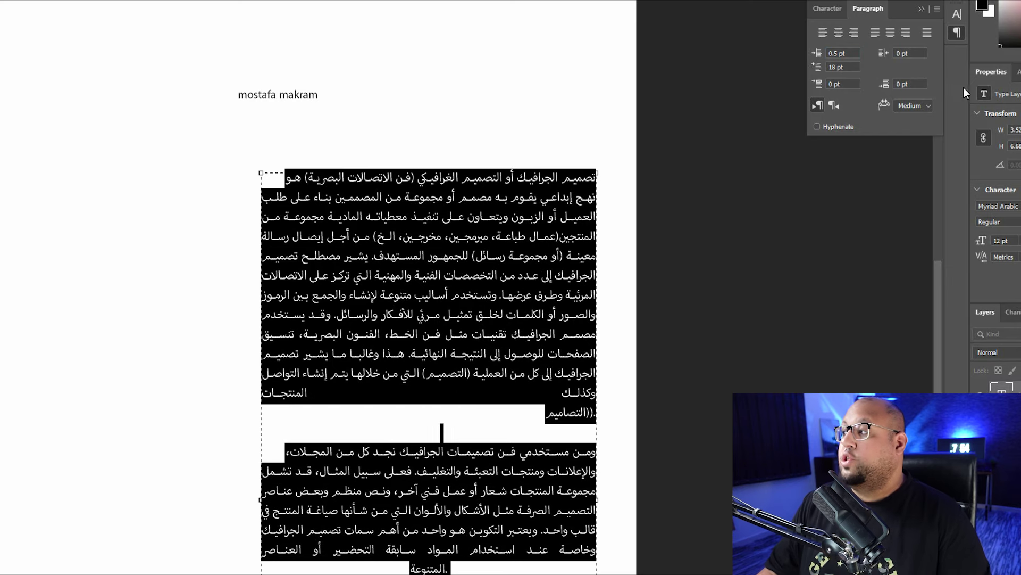
click(828, 7)
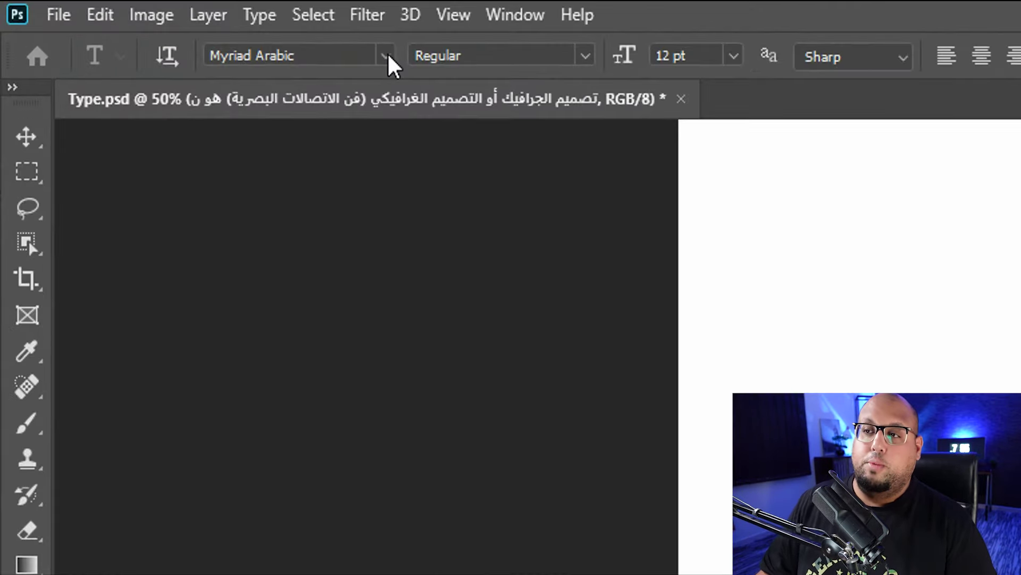
click(385, 54)
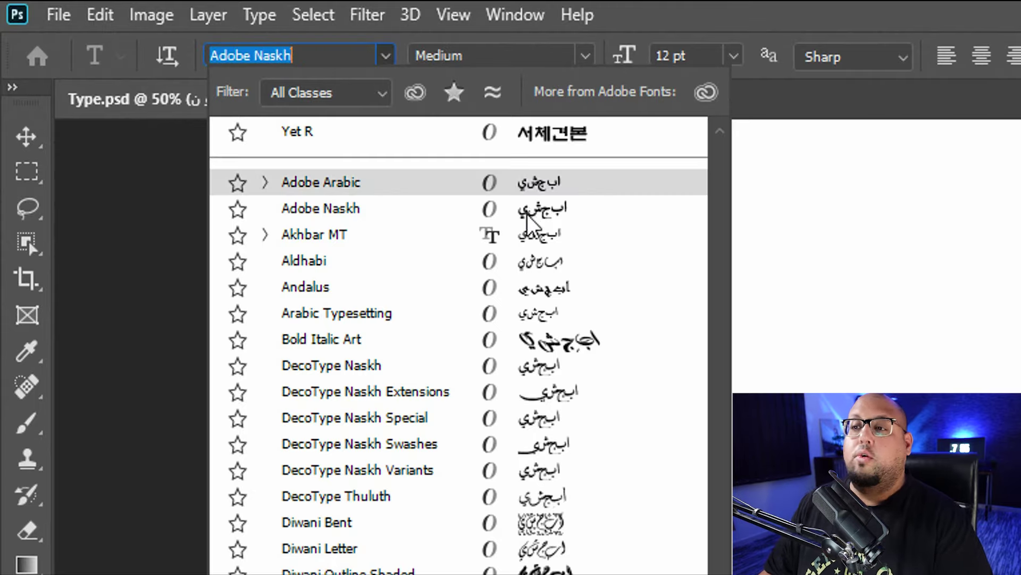
Step: Set the Arabic paragraphs in Akhbar MT, then switch to the Move tool
click(500, 236)
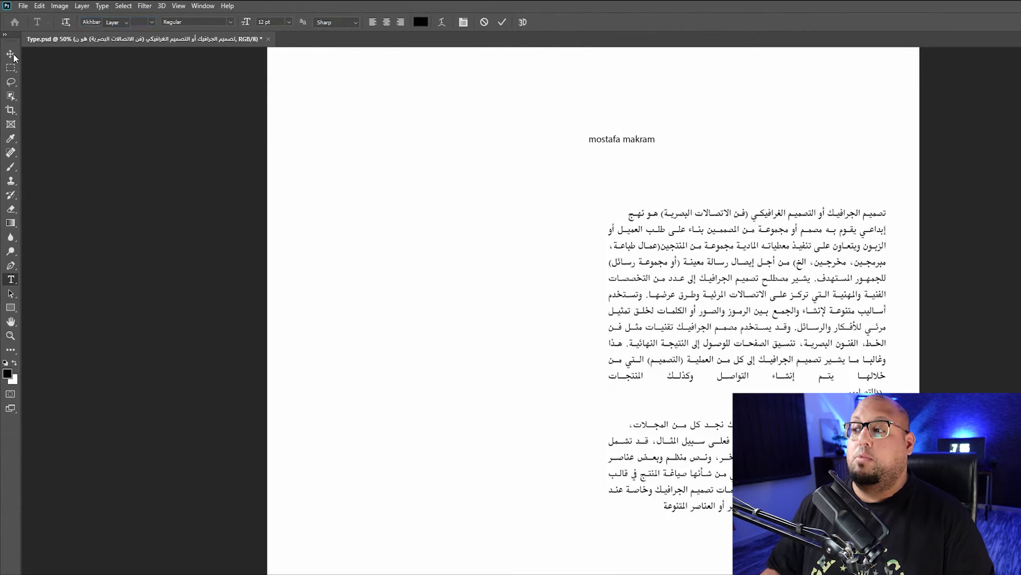
click(14, 55)
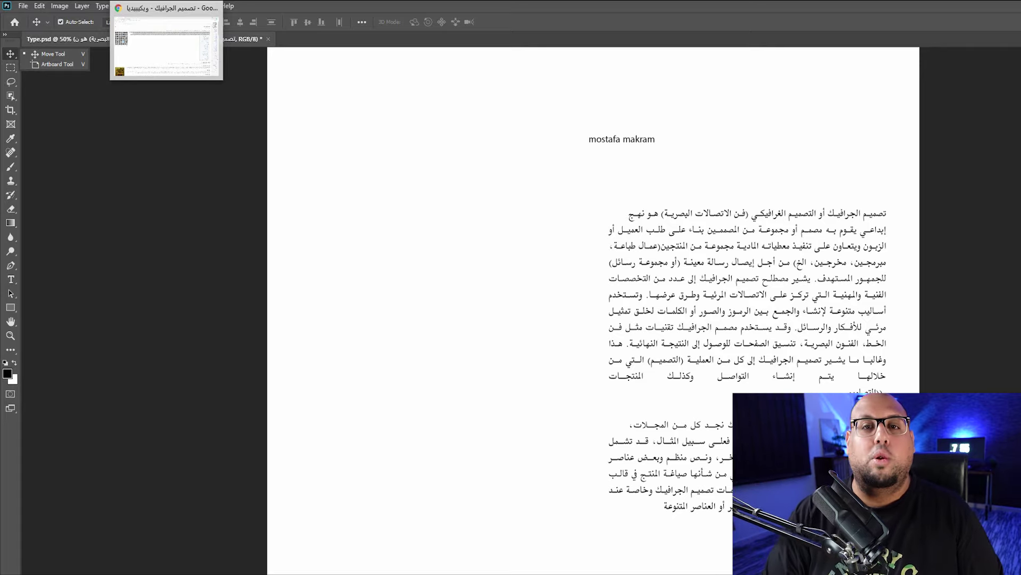
click(646, 253)
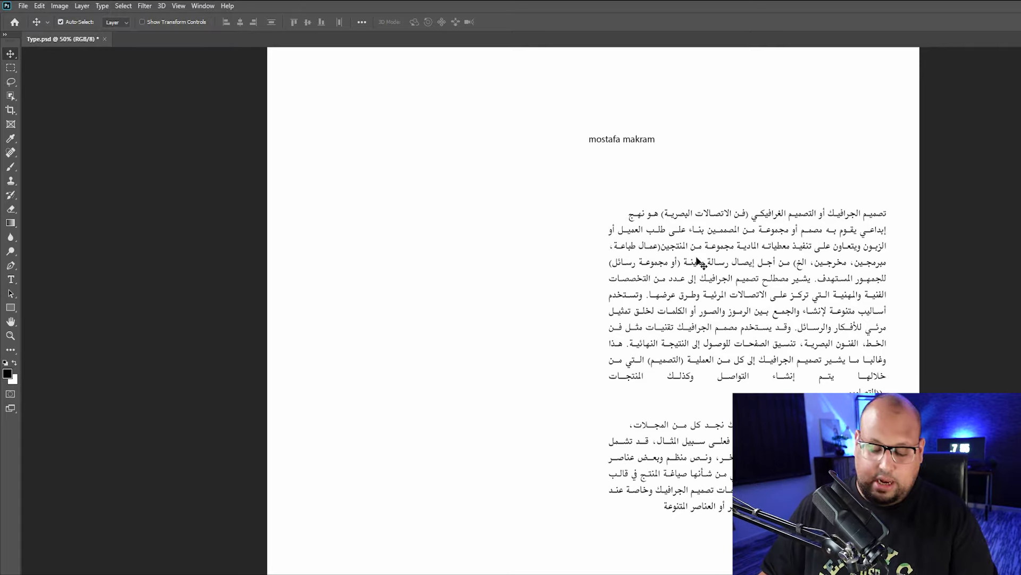
key(t)
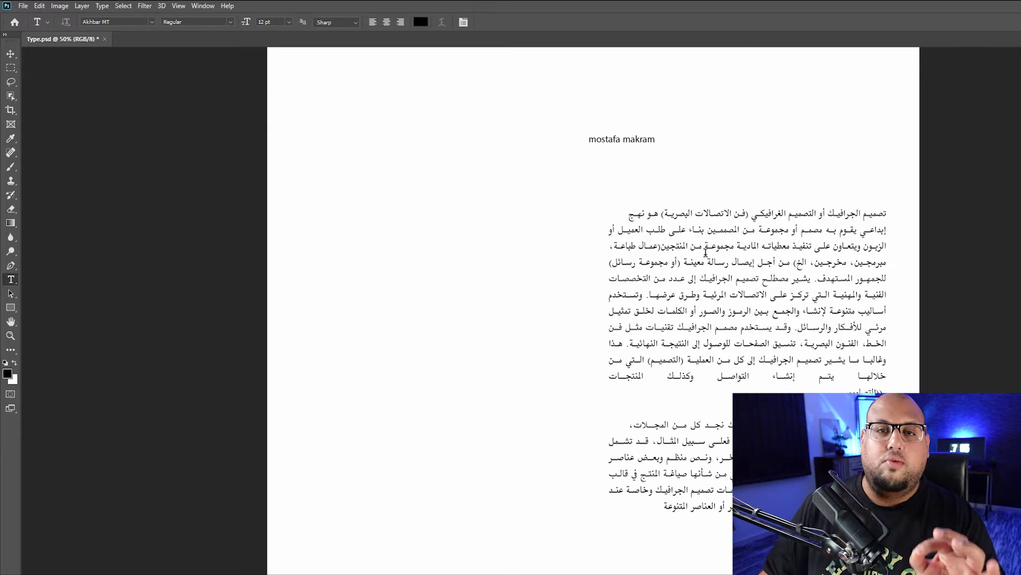
click(692, 259)
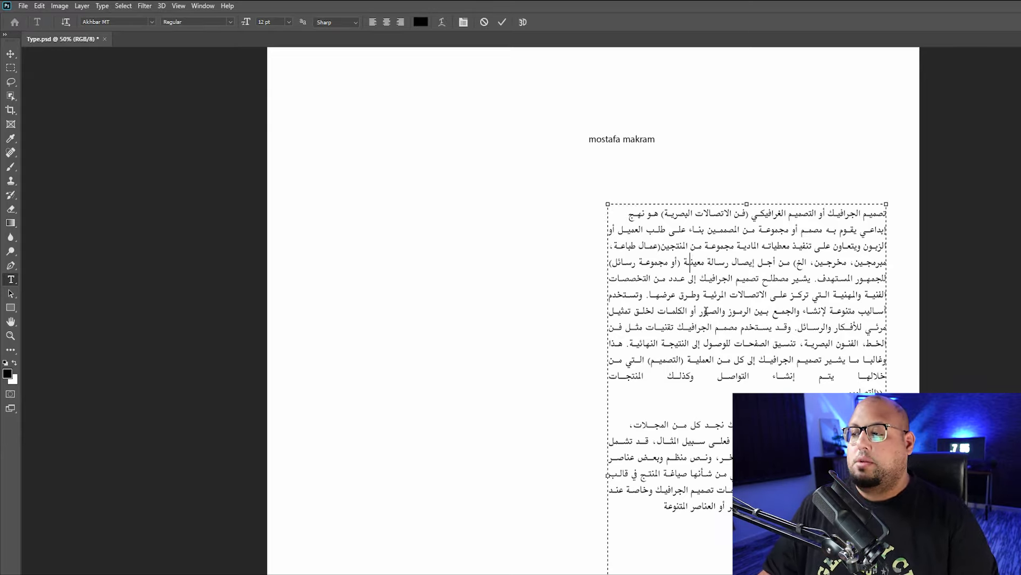
key(ctrl+a)
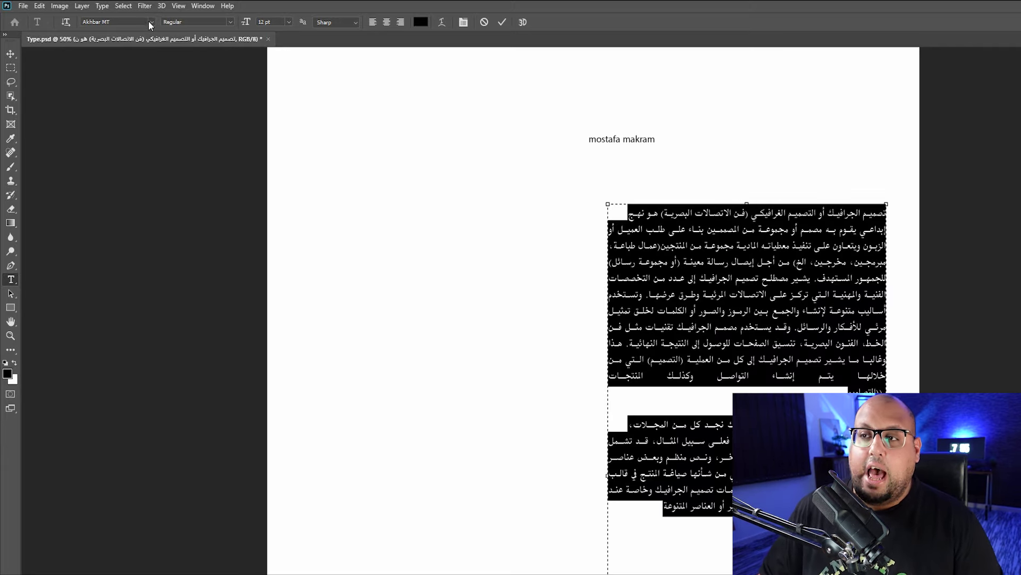
click(151, 24)
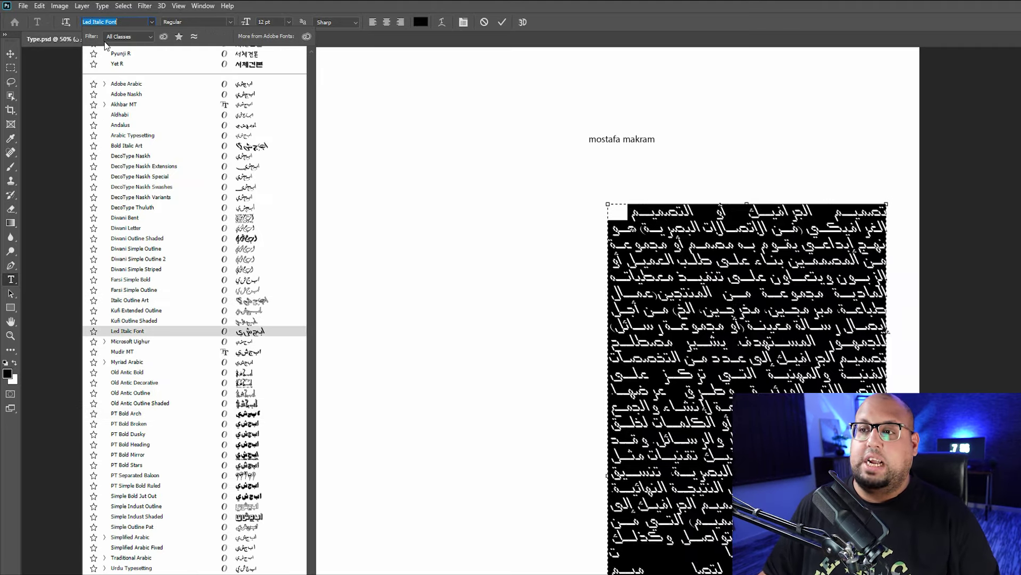
text(dsuhjdjudu)
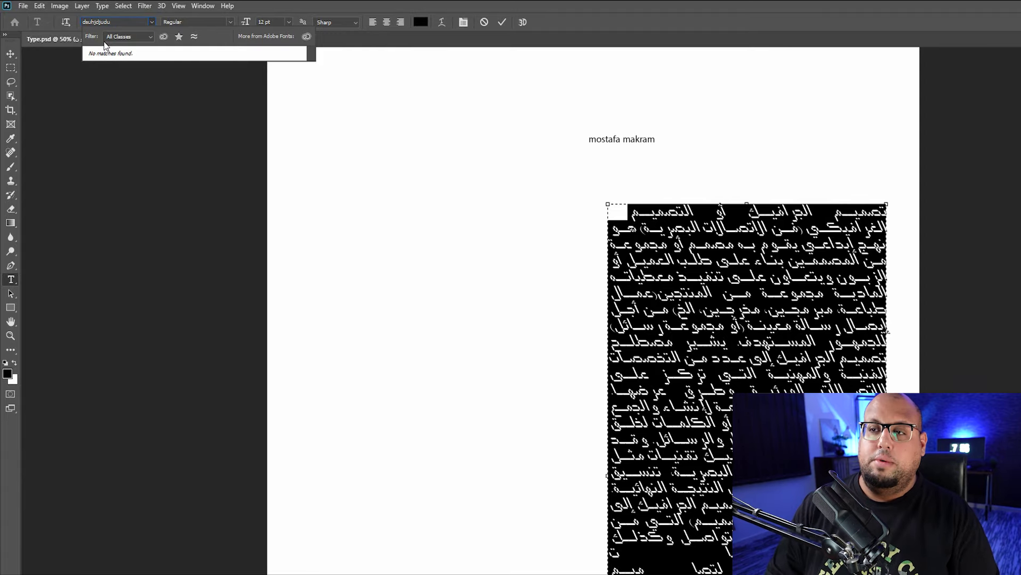
key(BackSpace)
key(BackSpace)
key(BackSpace)
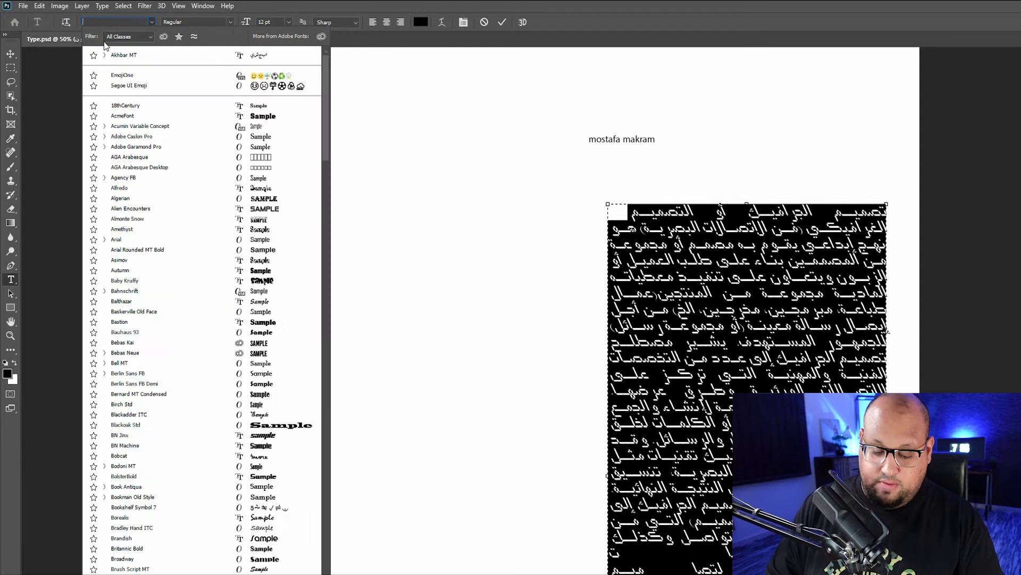
text(a)
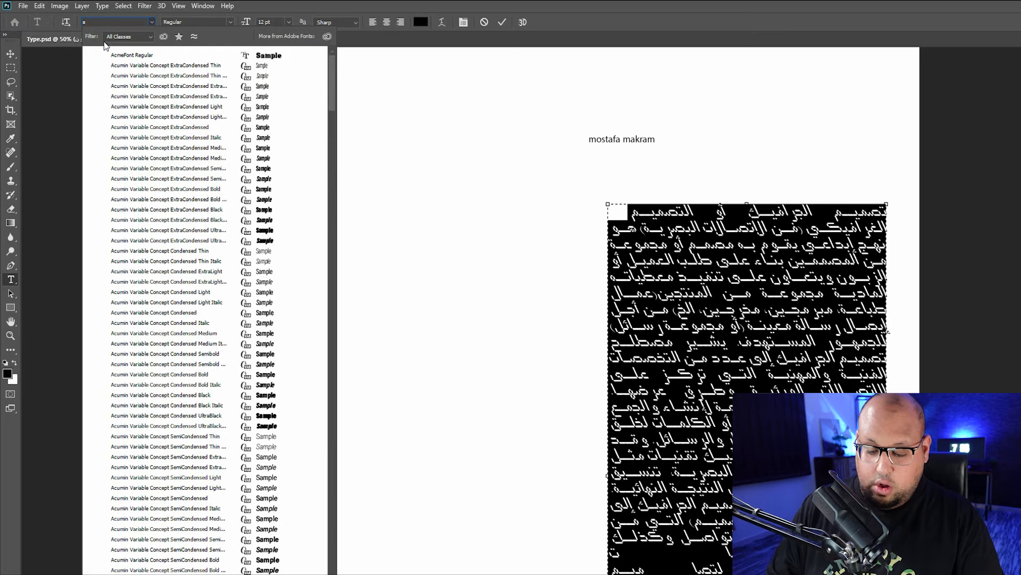
text(riall)
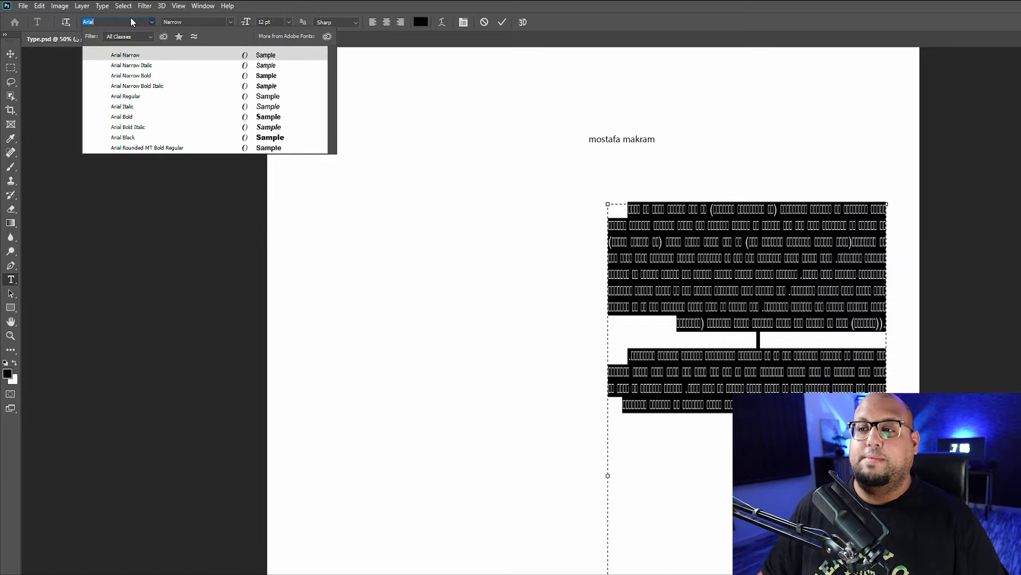
key(Escape)
click(447, 207)
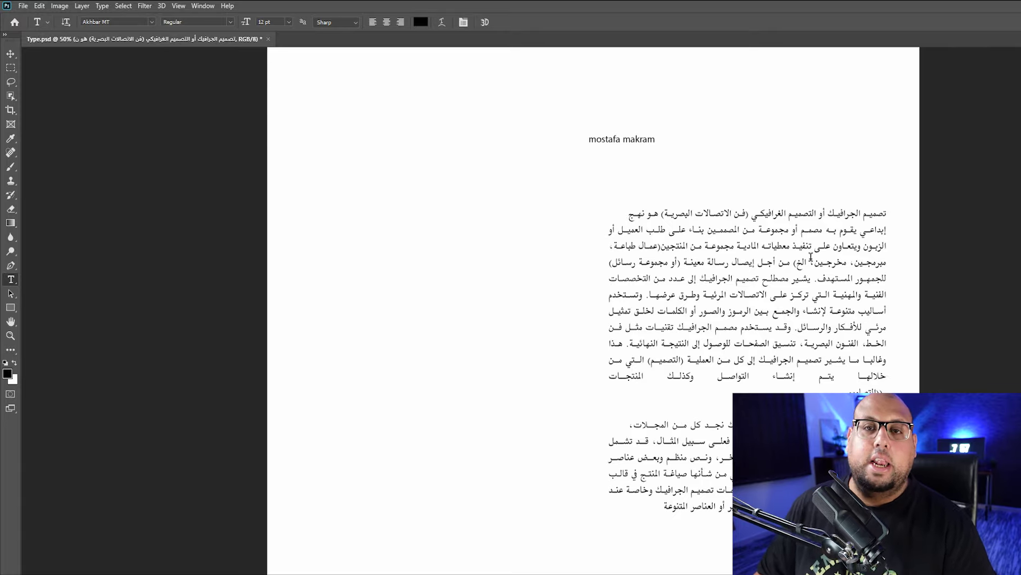
Step: Make all the Arabic paragraph text bold
click(810, 258)
key(ctrl+a)
click(231, 23)
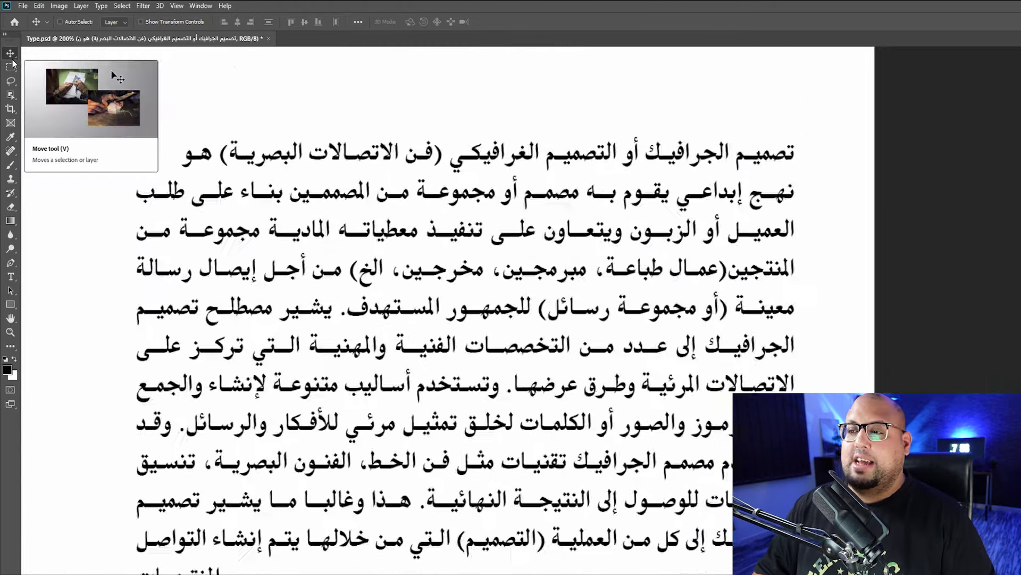
Step: Zoom out and try scaling the text layer with Free Transform, then cancel it
key(ctrl+minus)
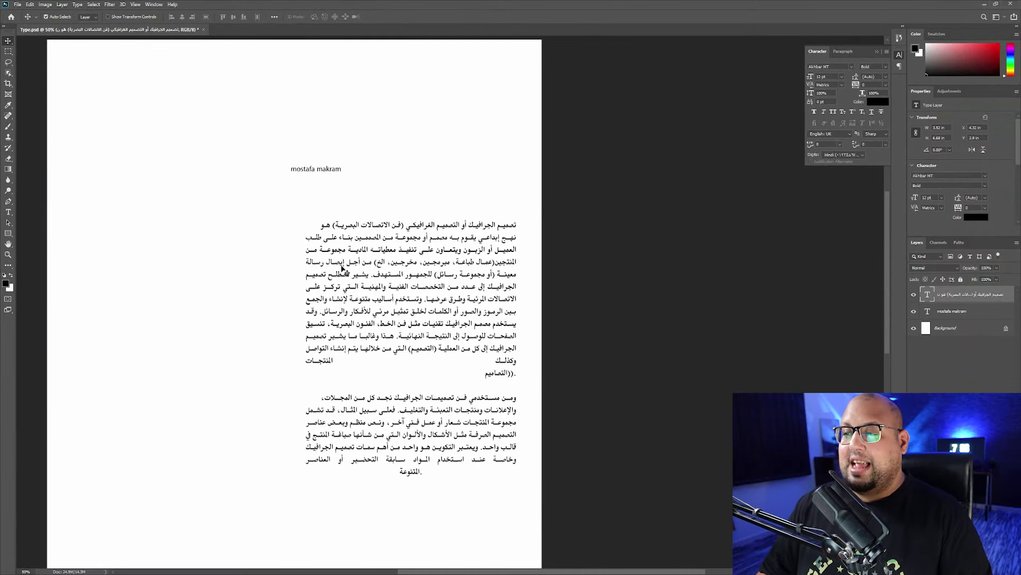
scroll(342, 269, down, 1)
scroll(387, 147, down, 3)
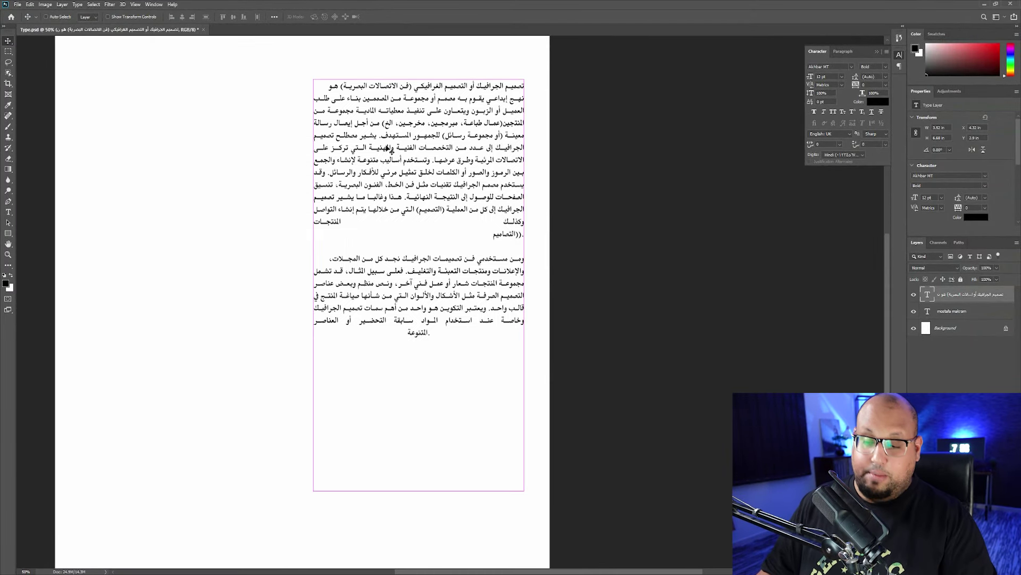
key(ctrl+t)
mouse_move(313, 490)
mouse_down()
mouse_move(227, 567)
mouse_move(291, 524)
mouse_up()
key(Escape)
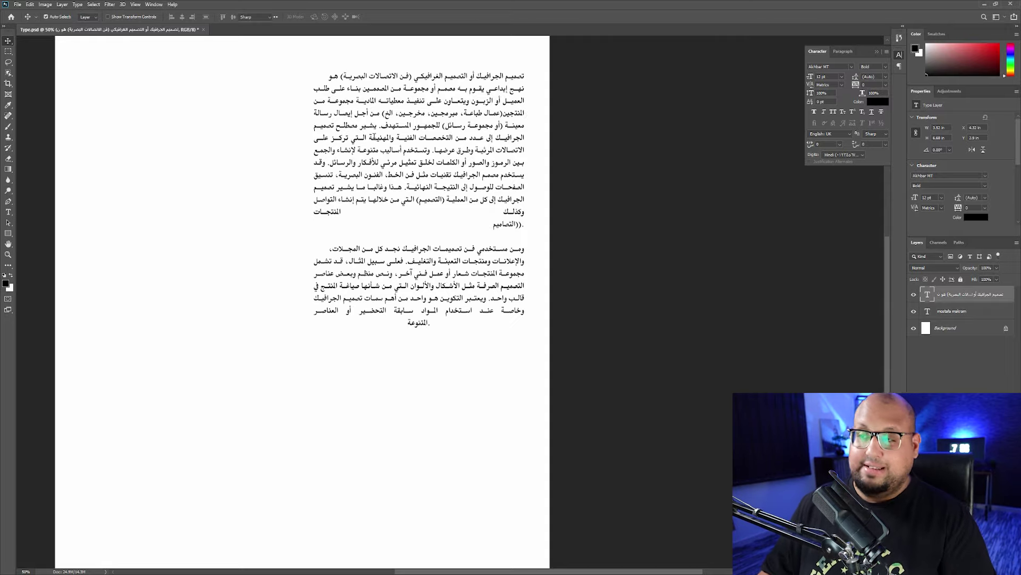
Step: Reselect all the Arabic text and enlarge its font size to 17 pt
key(t)
click(374, 184)
key(ctrl+a)
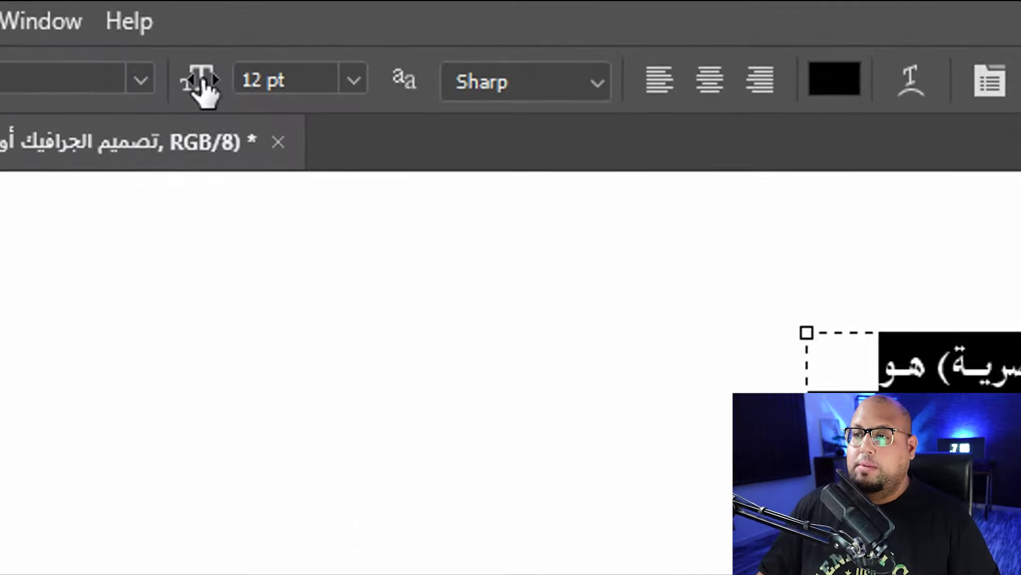
drag(188, 18, 189, 19)
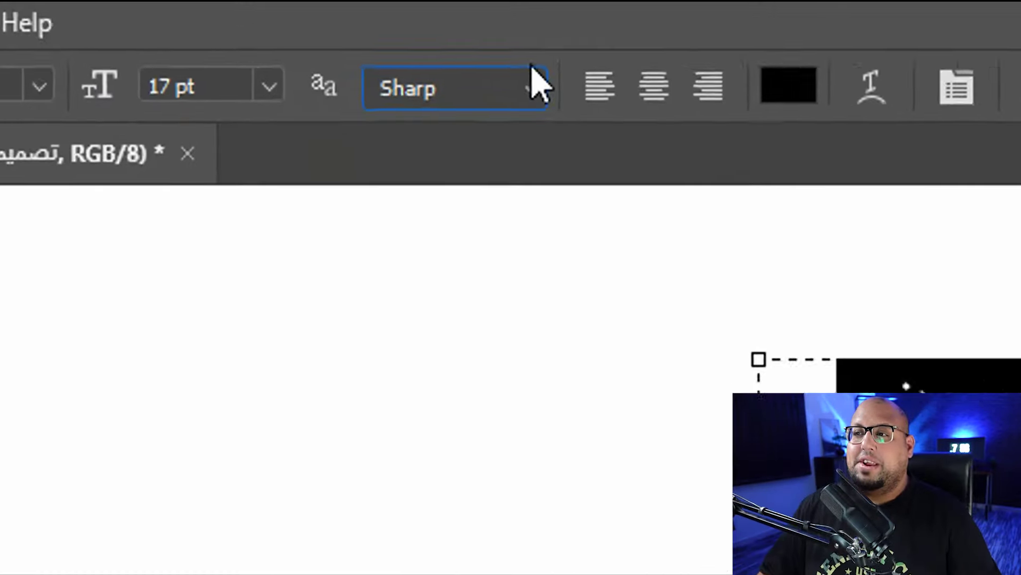
click(269, 16)
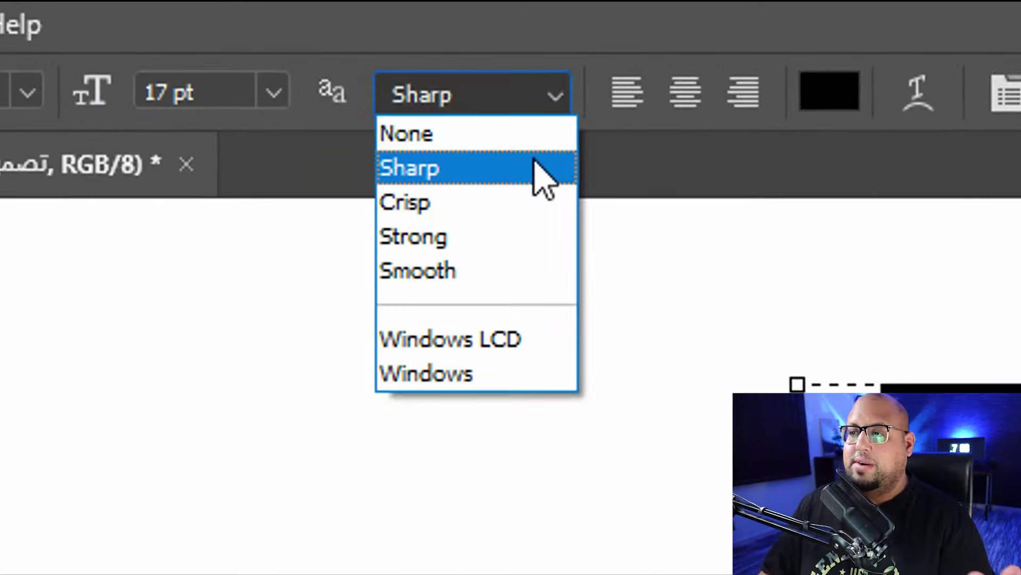
Step: Try Smooth, Strong and None anti-aliasing on the Arabic text, settling on Sharp
click(530, 270)
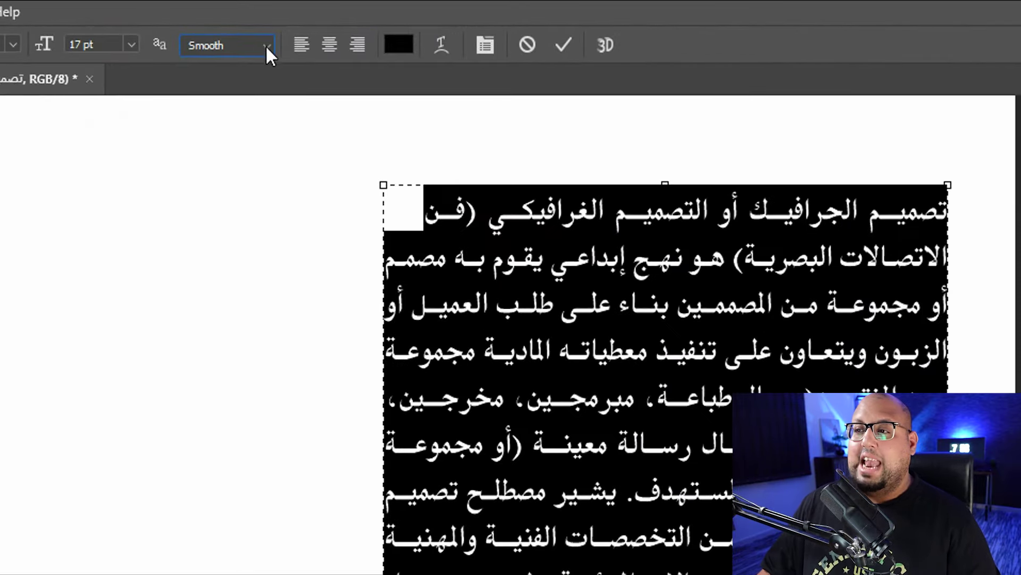
click(266, 45)
click(245, 112)
click(254, 42)
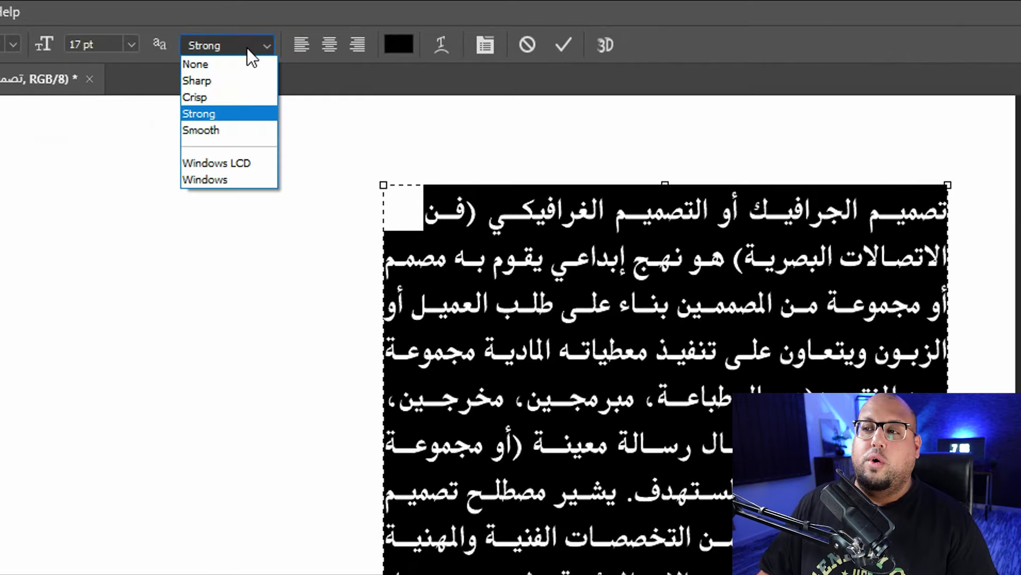
click(242, 61)
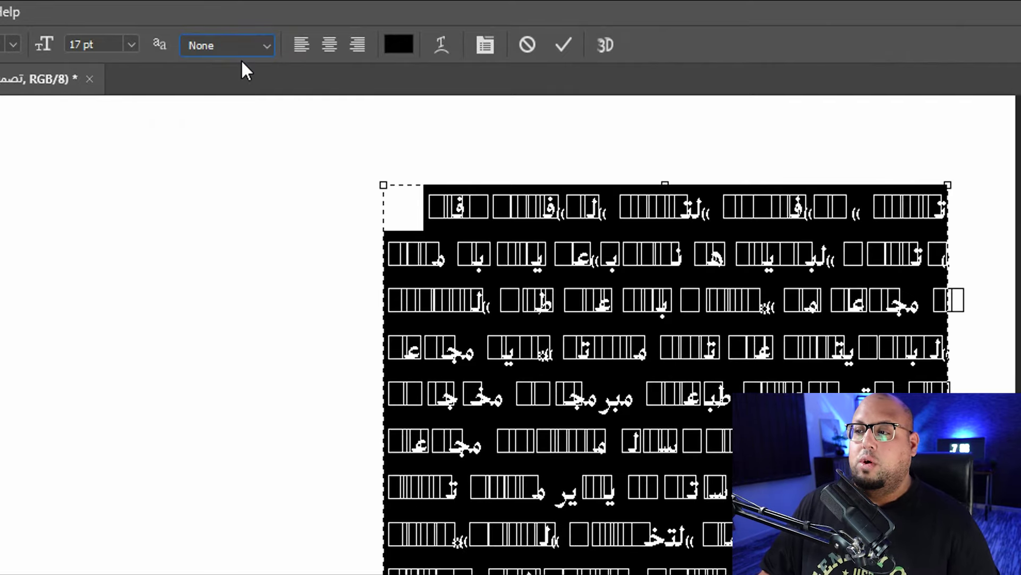
click(250, 43)
click(234, 77)
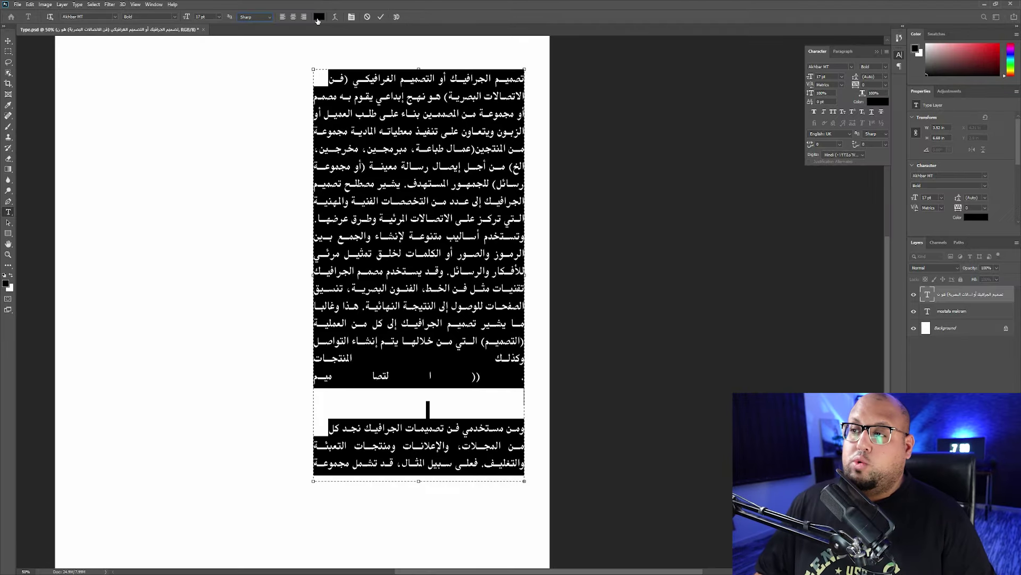
Step: Change the Arabic paragraph text colour to dark red
click(318, 17)
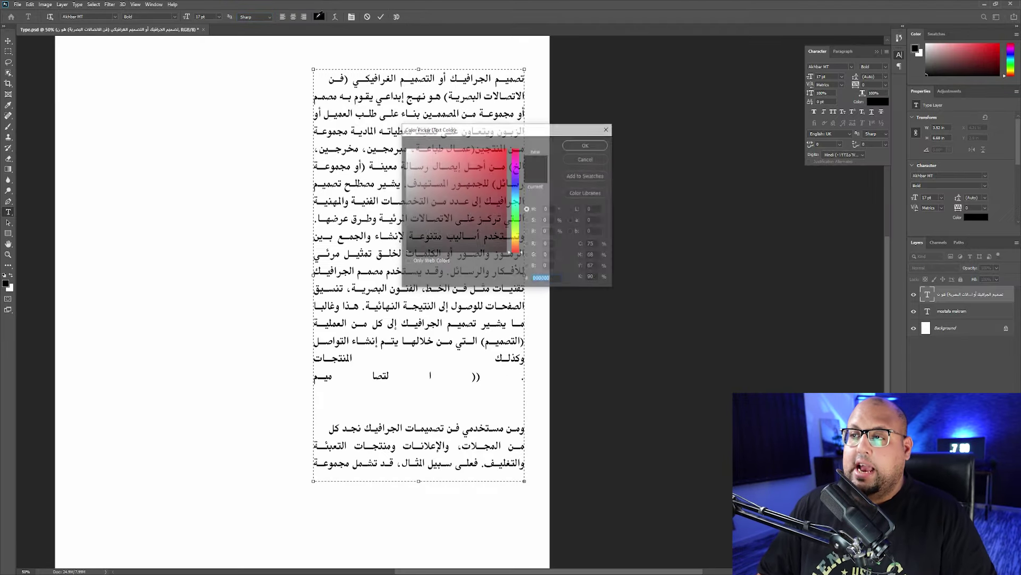
drag(467, 199, 498, 181)
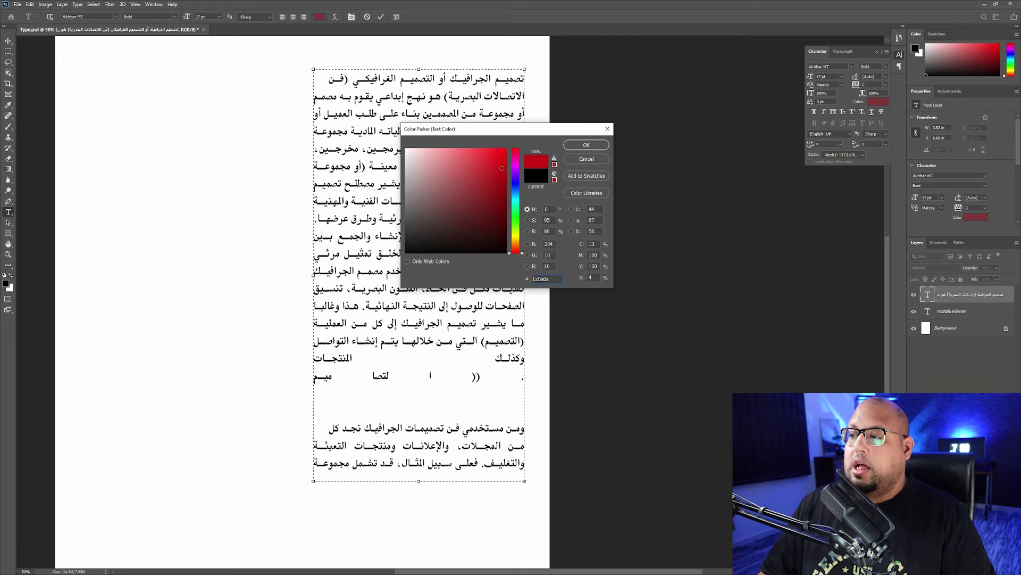
click(586, 146)
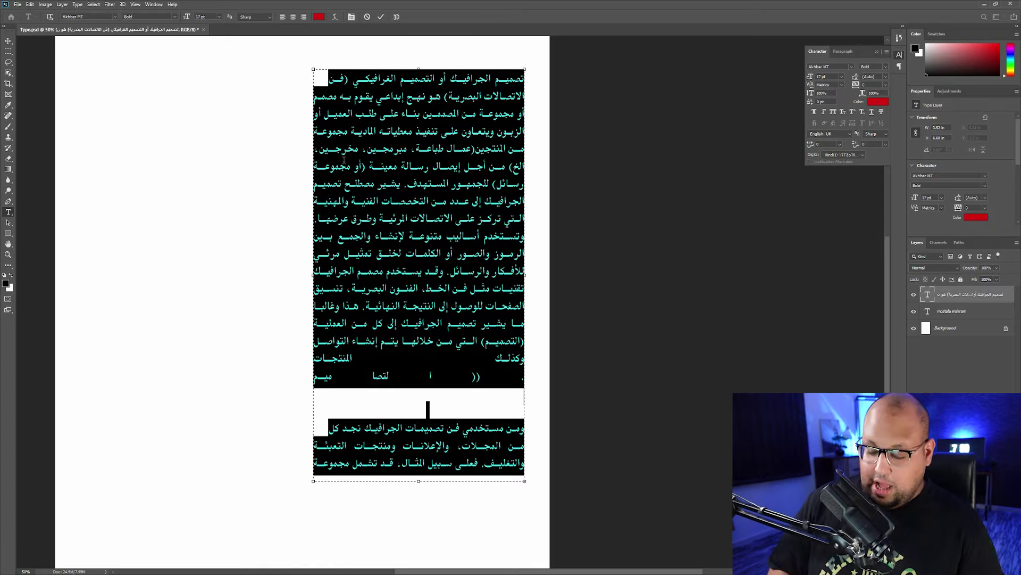
Step: Delete the Arabic text, undo the deletion, and place the cursor at the first paragraph's end
key(BackSpace)
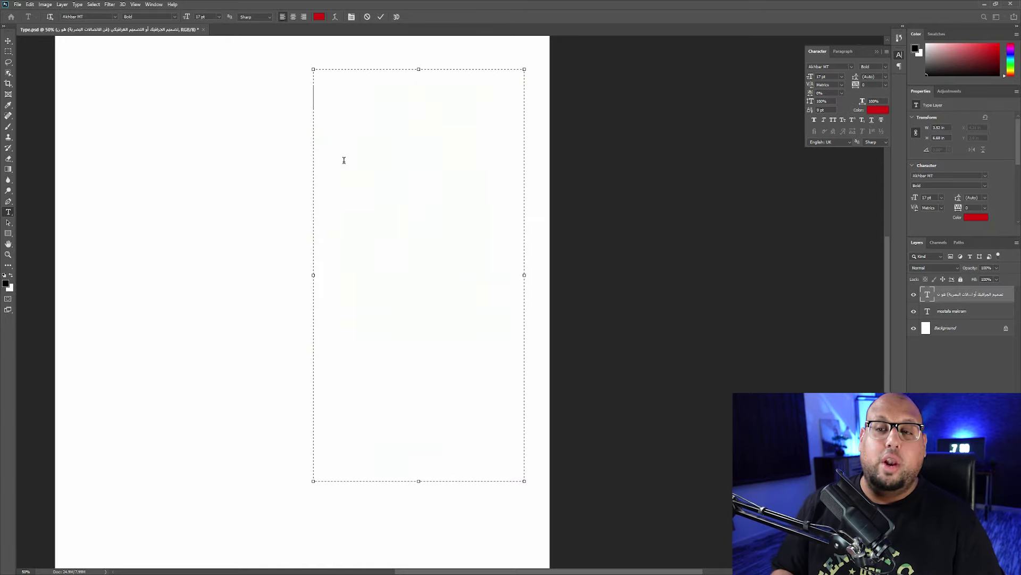
key(ctrl+z)
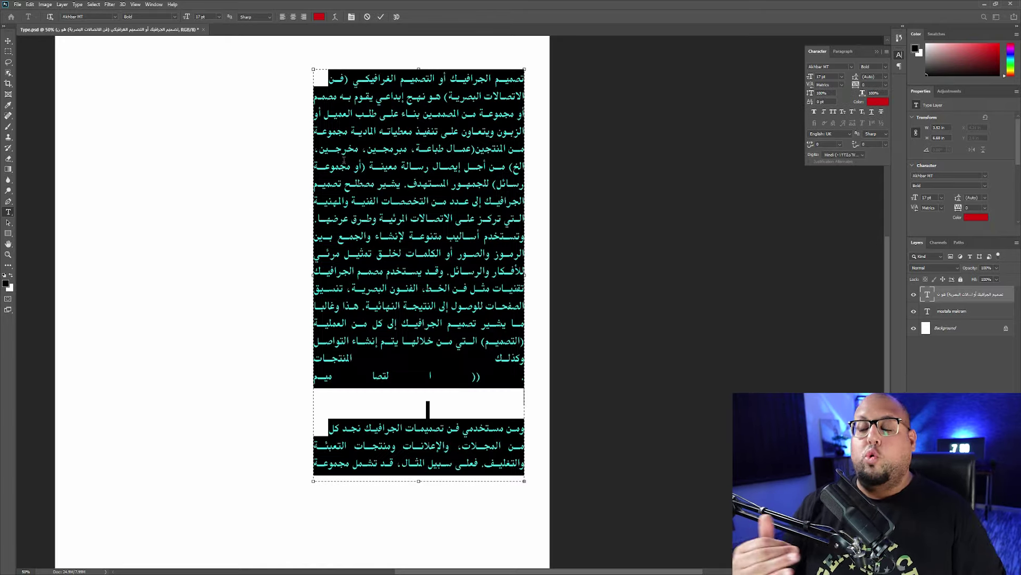
click(342, 376)
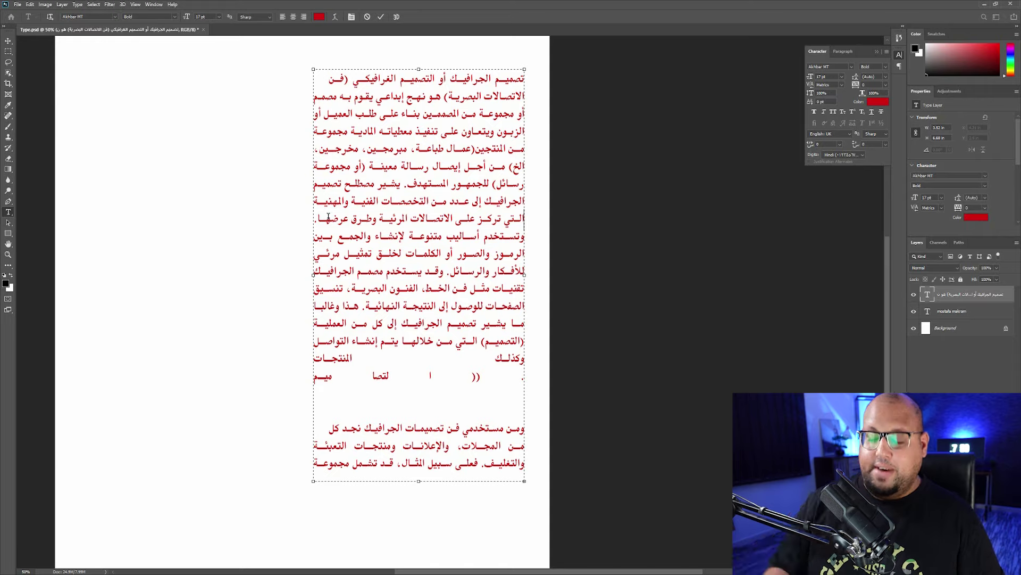
Step: Put the first paragraph's last word on its own line with an extra blank line after it
key(Return)
key(Return)
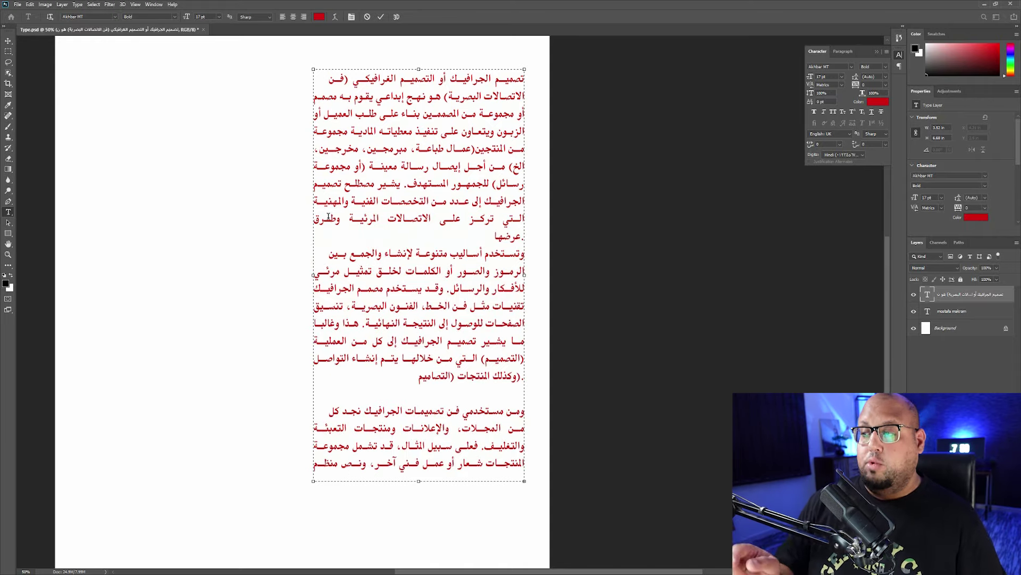
key(Return)
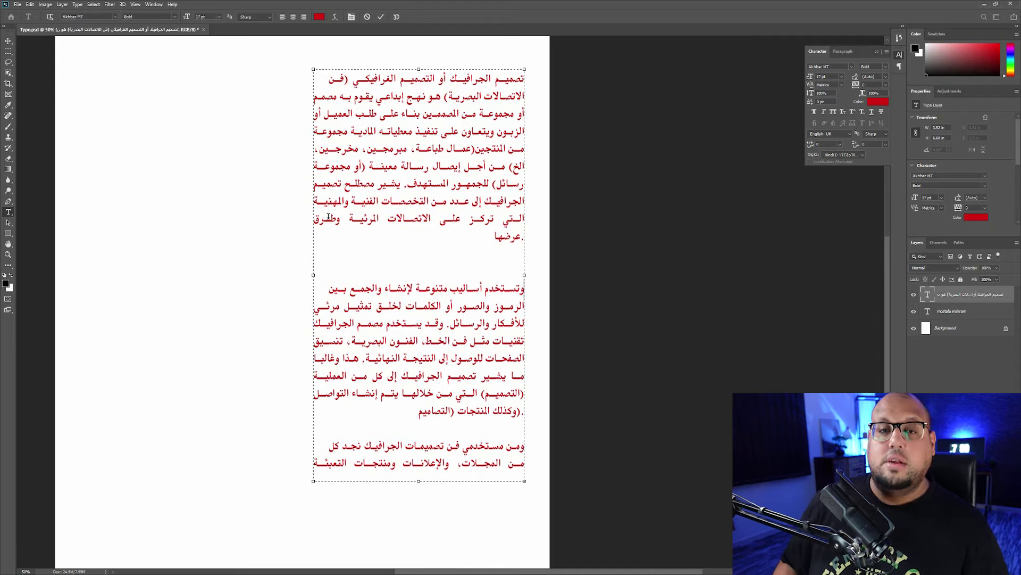
key(ctrl+Return)
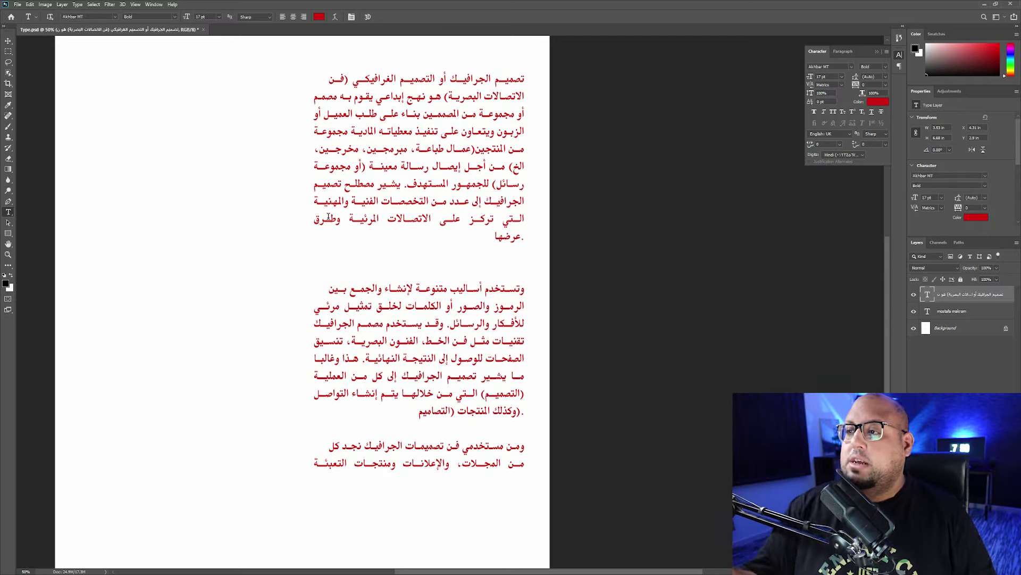
click(403, 149)
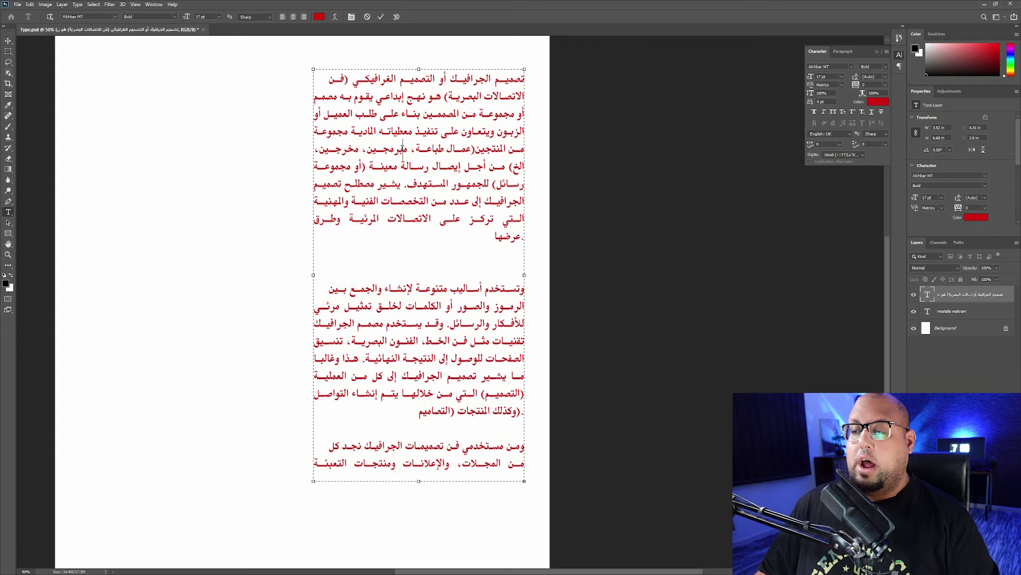
click(9, 41)
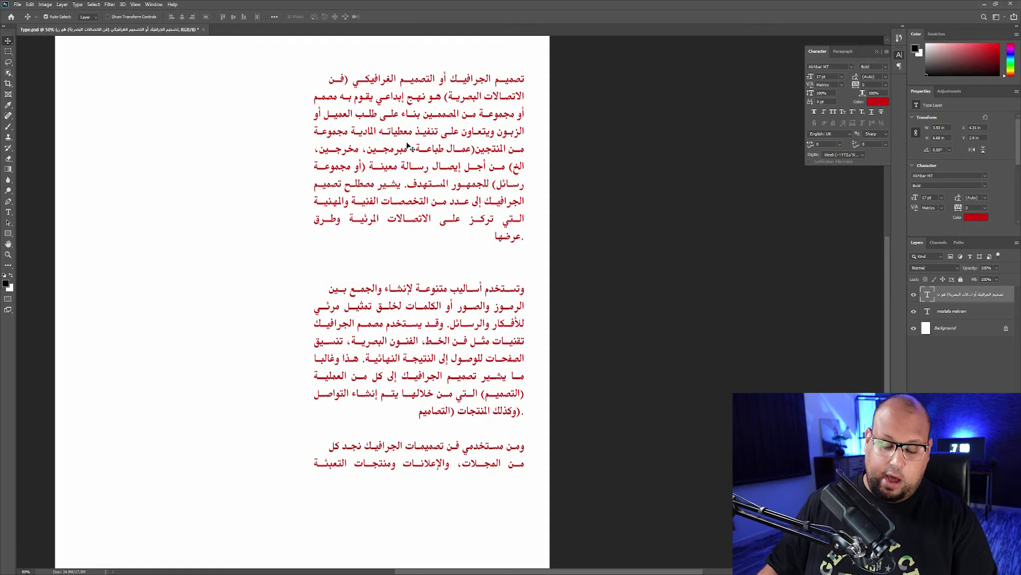
Step: Recolour the whole Arabic text blue by filling the layer with a blue background colour
key(x)
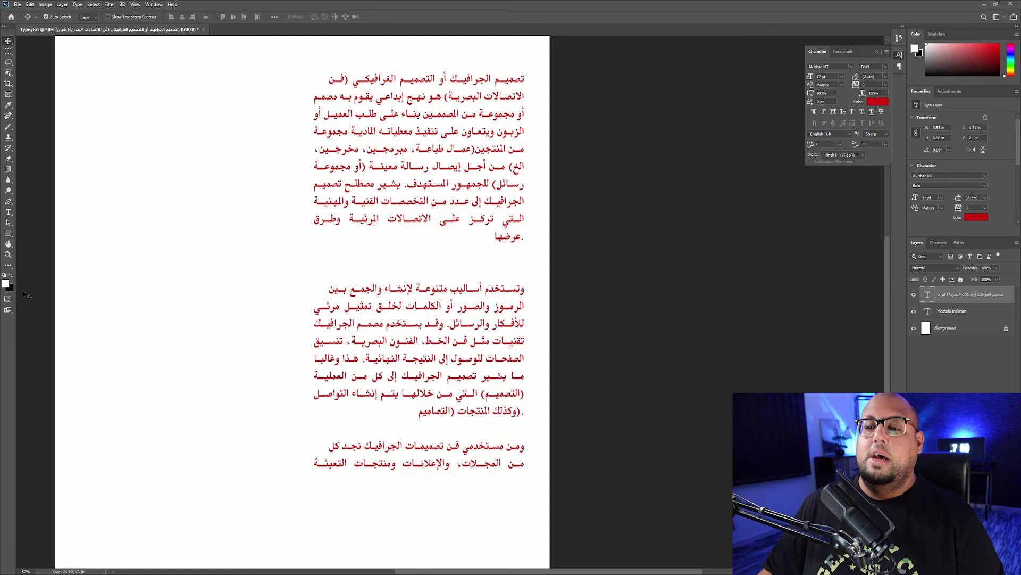
click(10, 289)
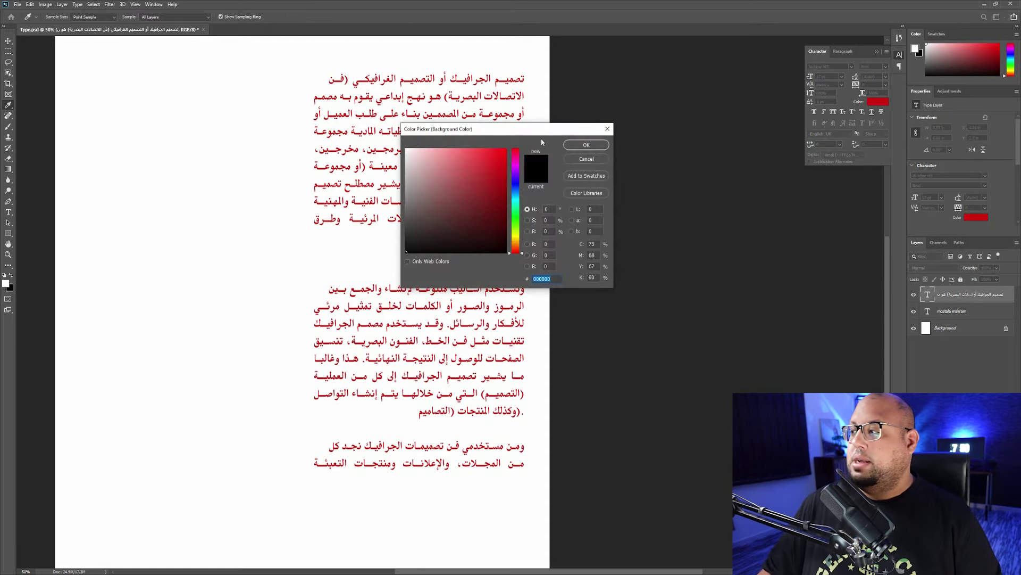
click(509, 187)
click(508, 169)
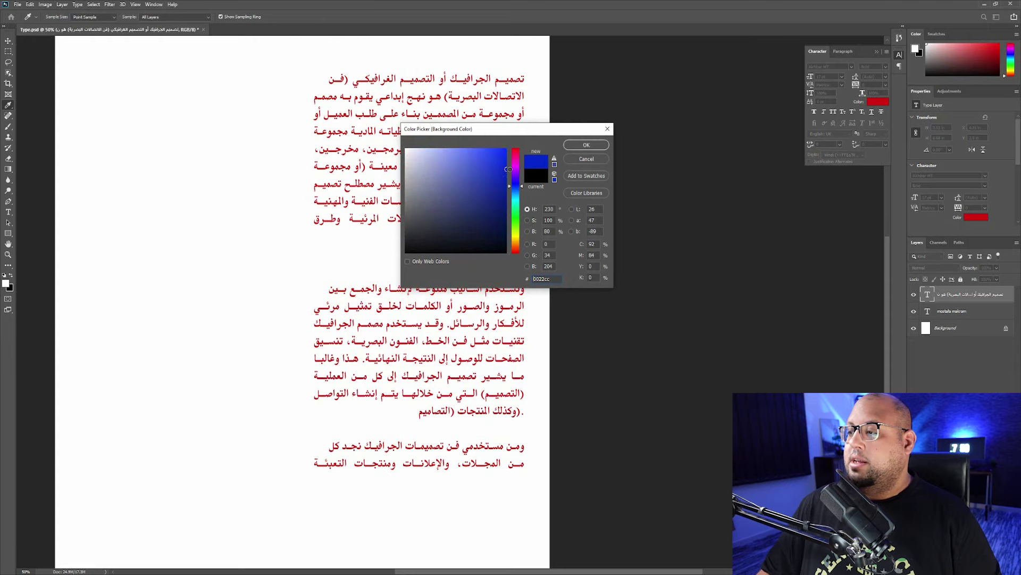
click(595, 145)
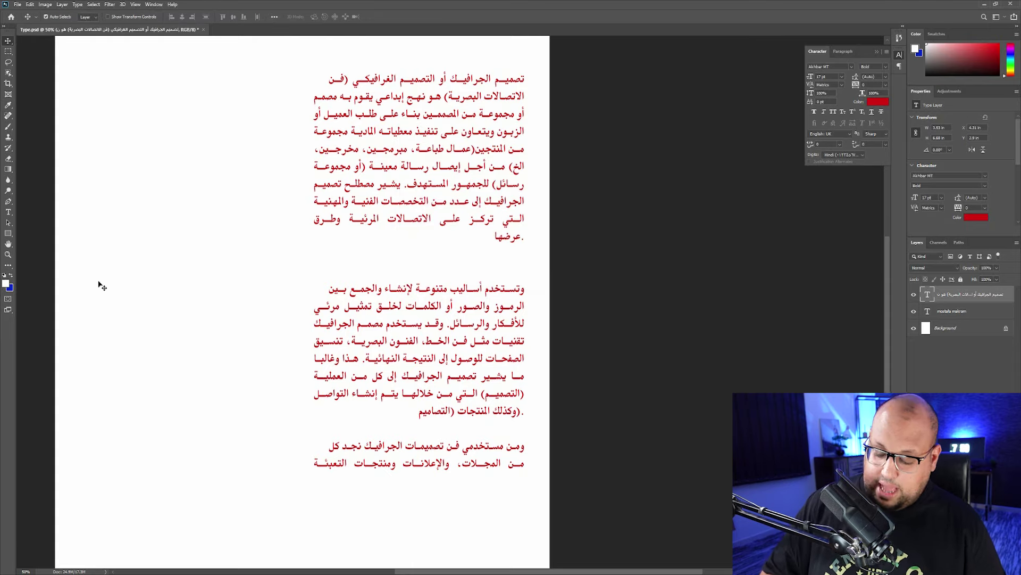
key(ctrl)
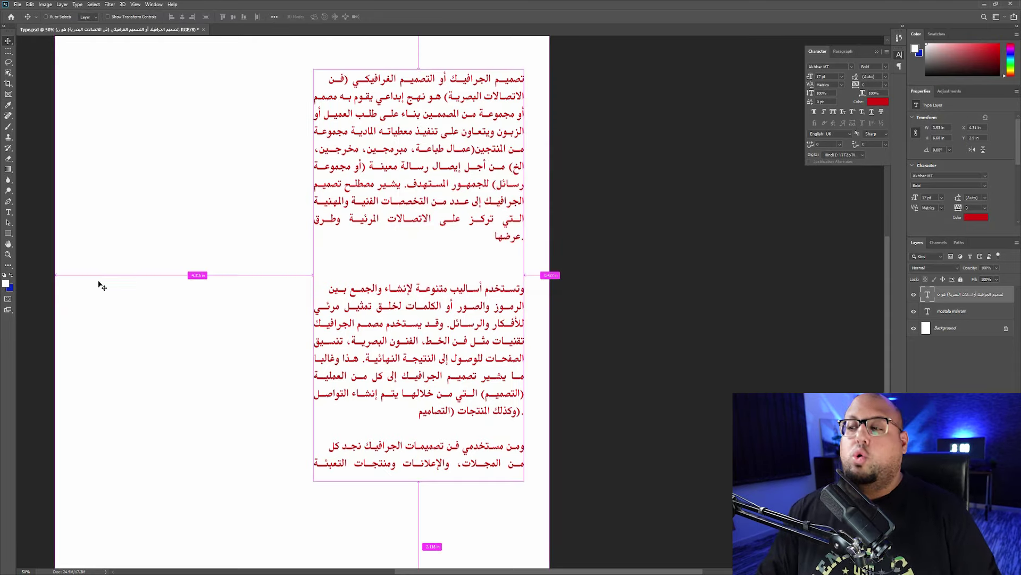
key(ctrl+BackSpace)
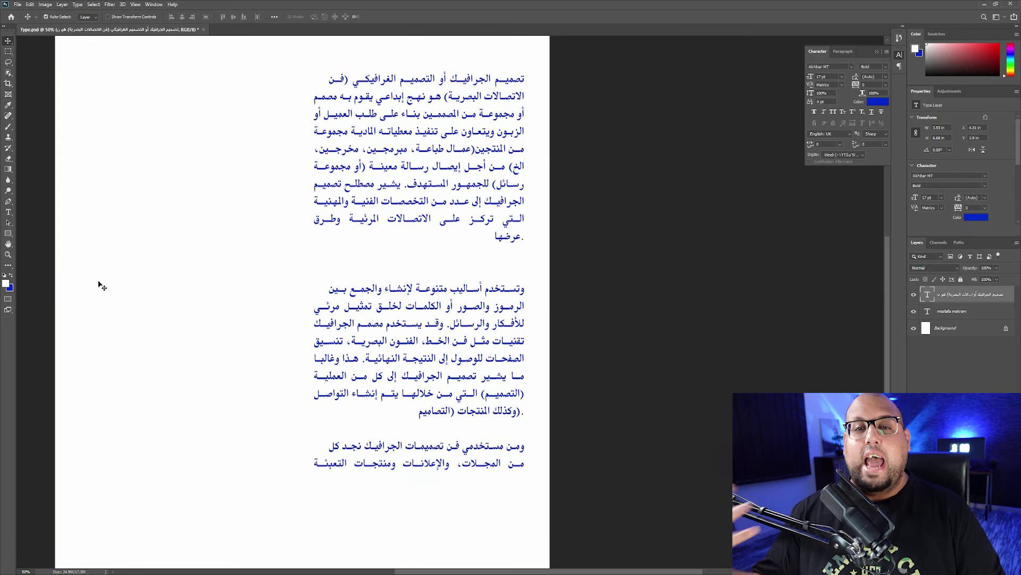
double_click(447, 207)
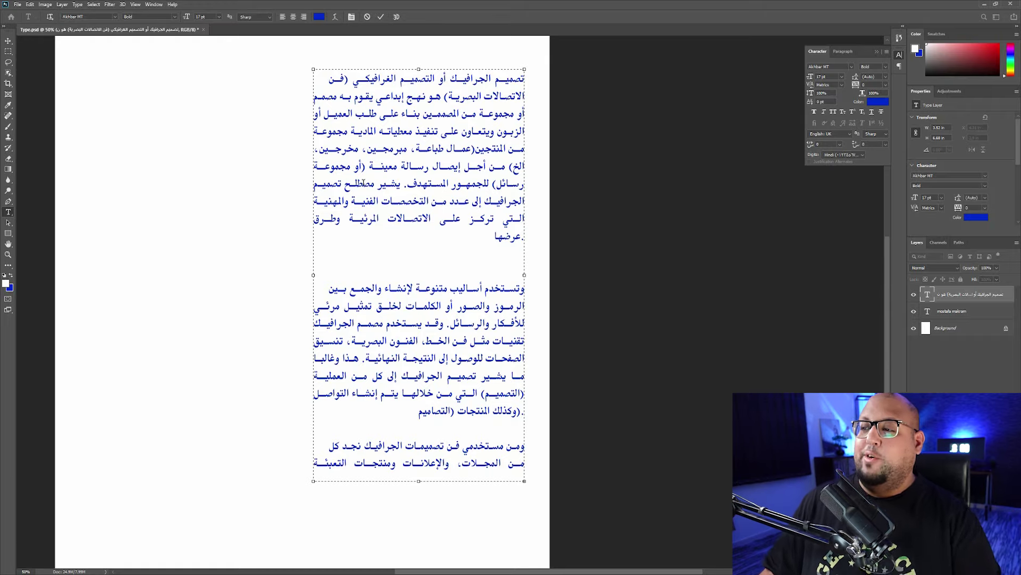
click(10, 39)
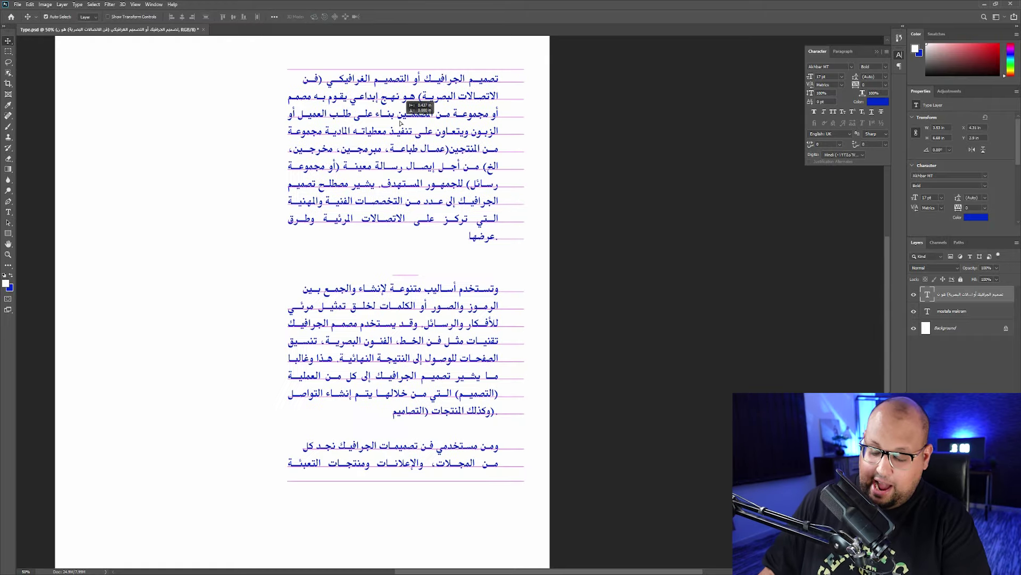
Step: Delete the Arabic text layer and enlarge 'mostafa makram' to 55 pt
key(Delete)
key(ctrl+minus)
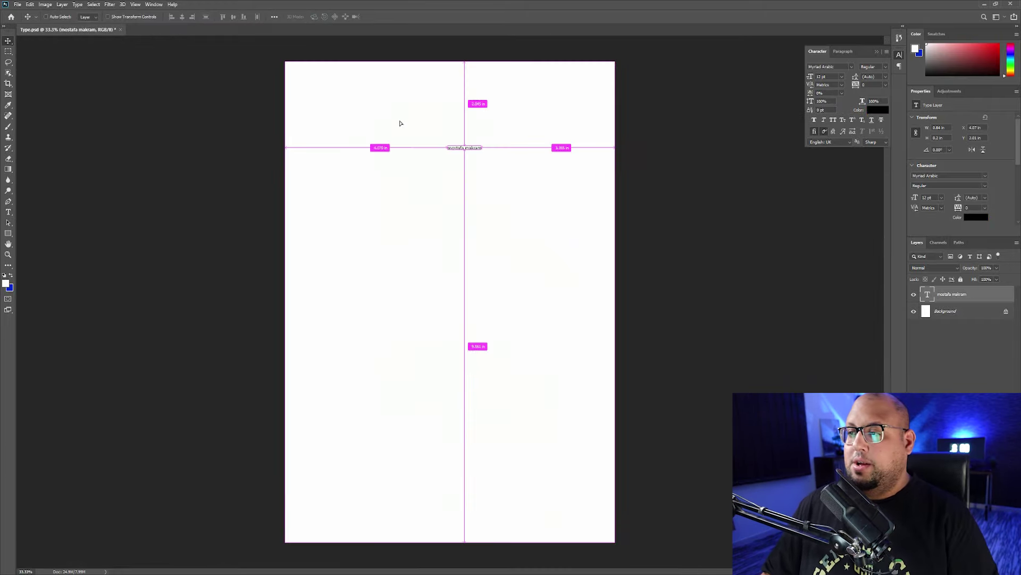
double_click(469, 148)
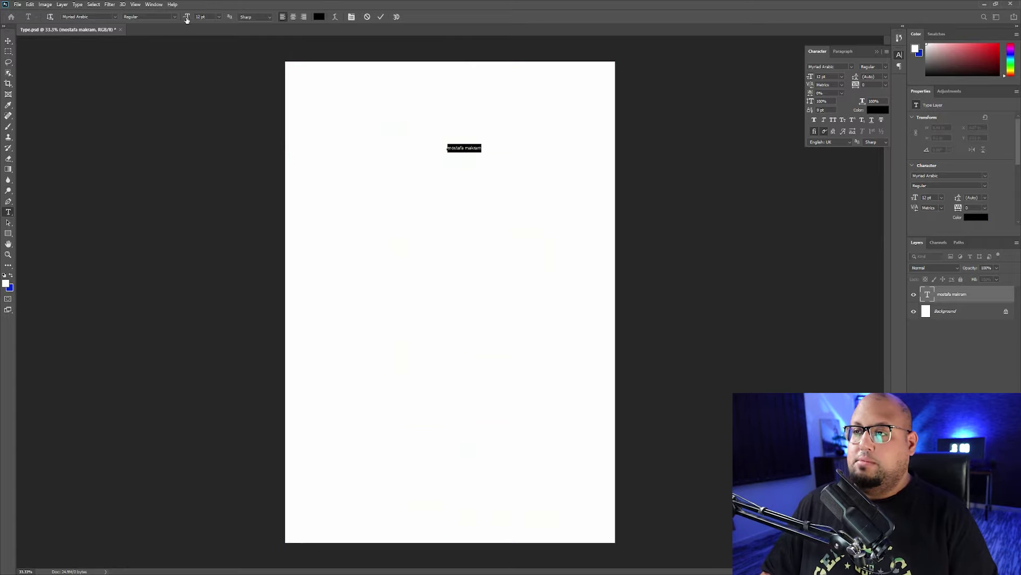
drag(187, 19, 198, 16)
key(ctrl+plus)
key(ctrl+plus)
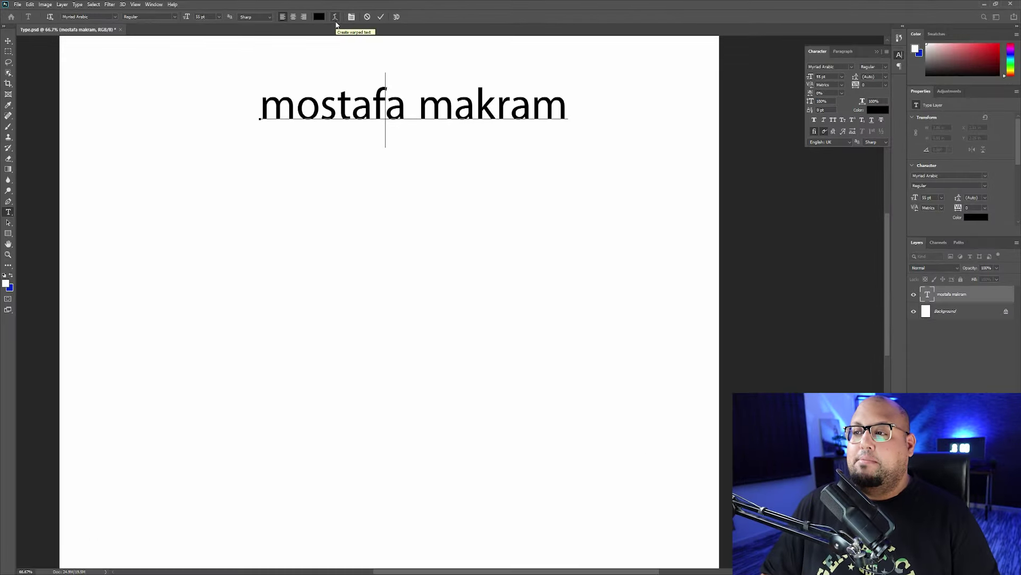
Step: Preview Arc, Arc Lower and Arc Upper warps on 'mostafa makram' in Warp Text
click(335, 18)
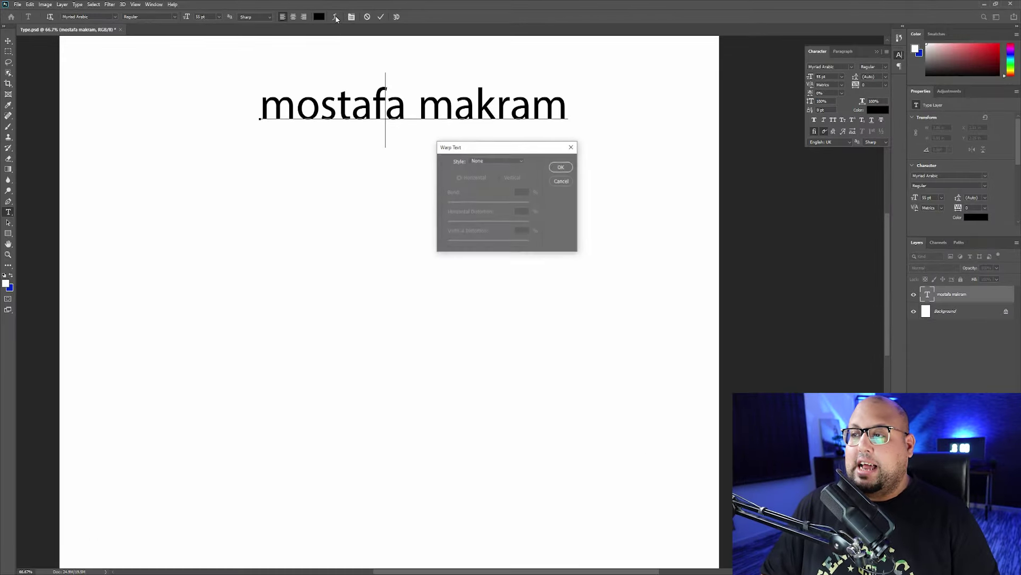
click(478, 165)
click(520, 185)
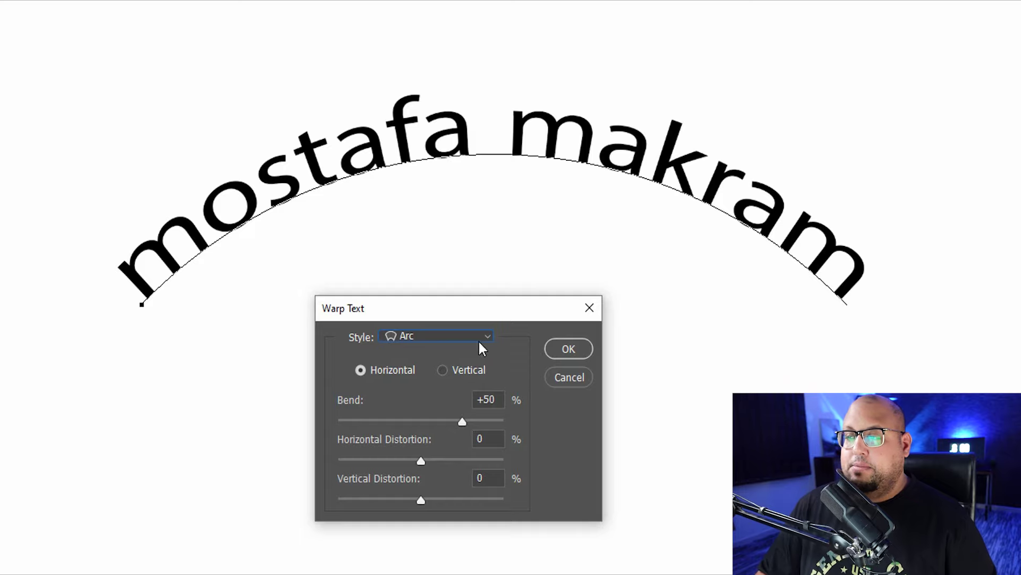
click(441, 338)
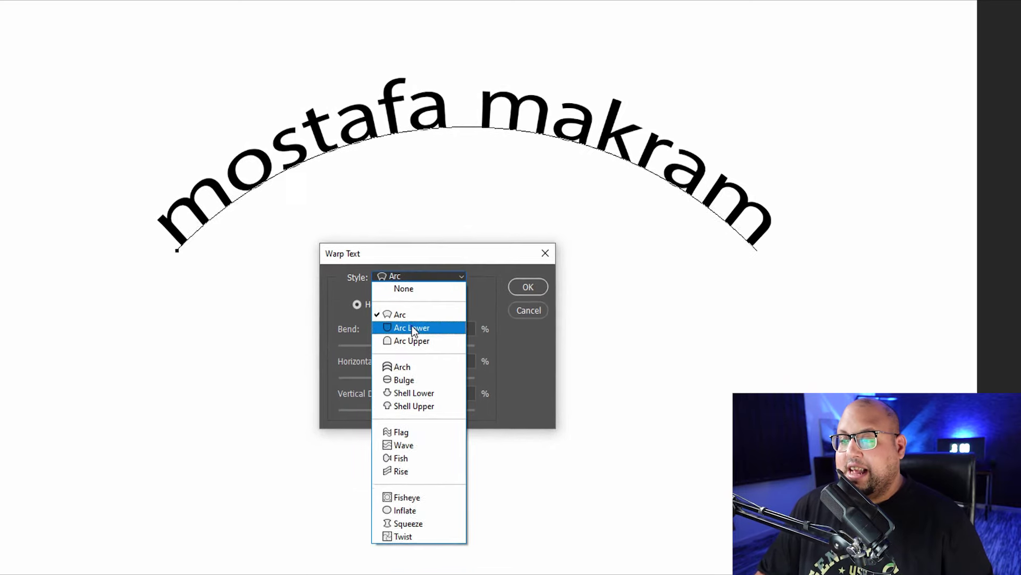
click(411, 325)
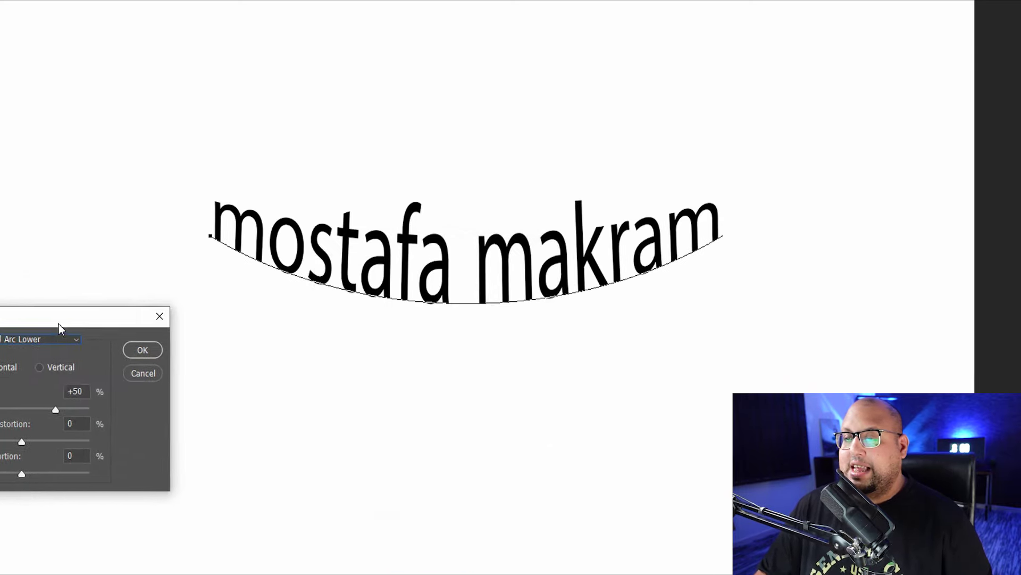
click(109, 342)
click(125, 406)
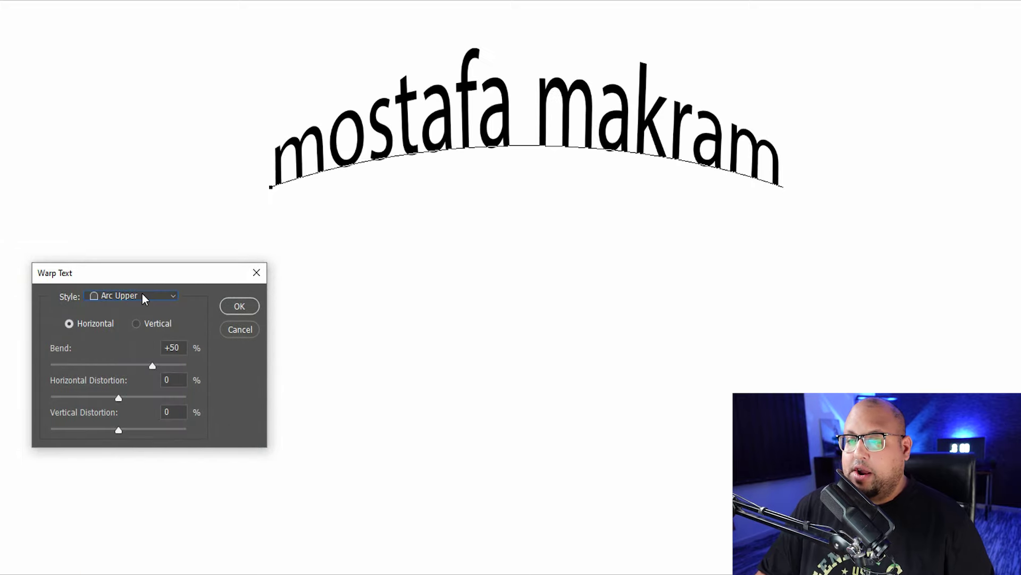
Step: Preview Arch, Bulge and Shell Lower warps, then settle on the Flag warp
click(144, 342)
click(149, 392)
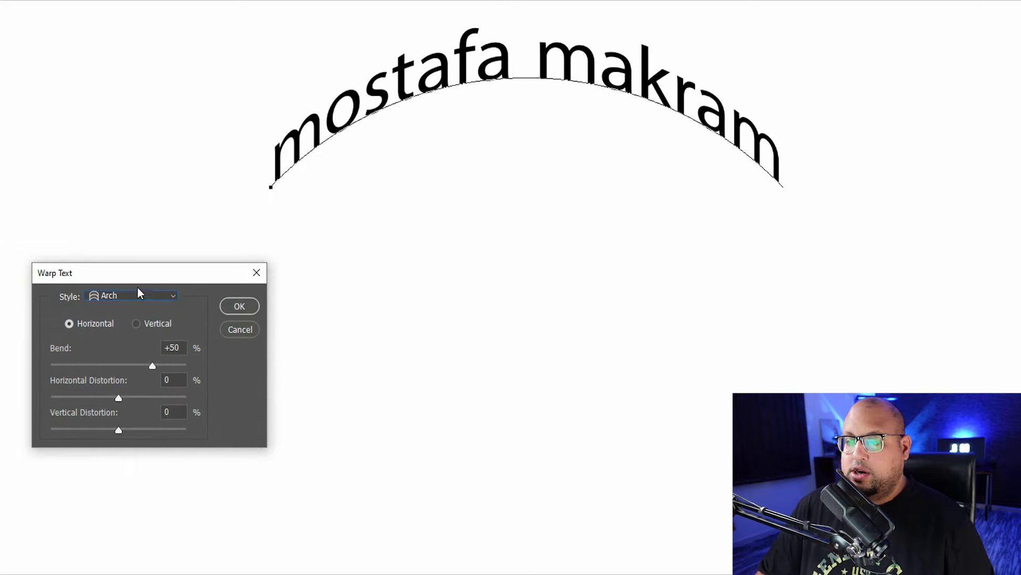
click(137, 294)
click(132, 401)
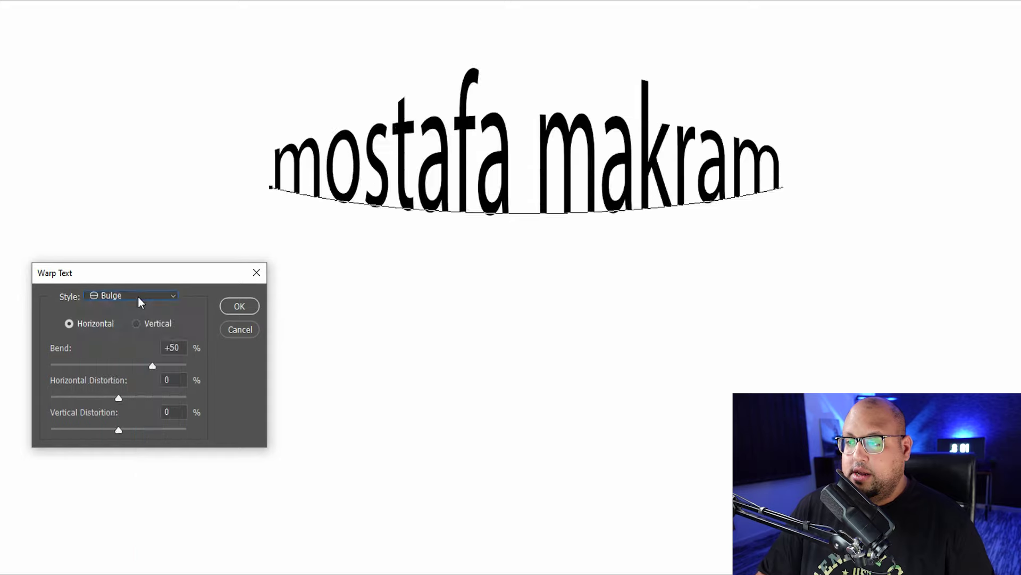
click(136, 294)
click(131, 412)
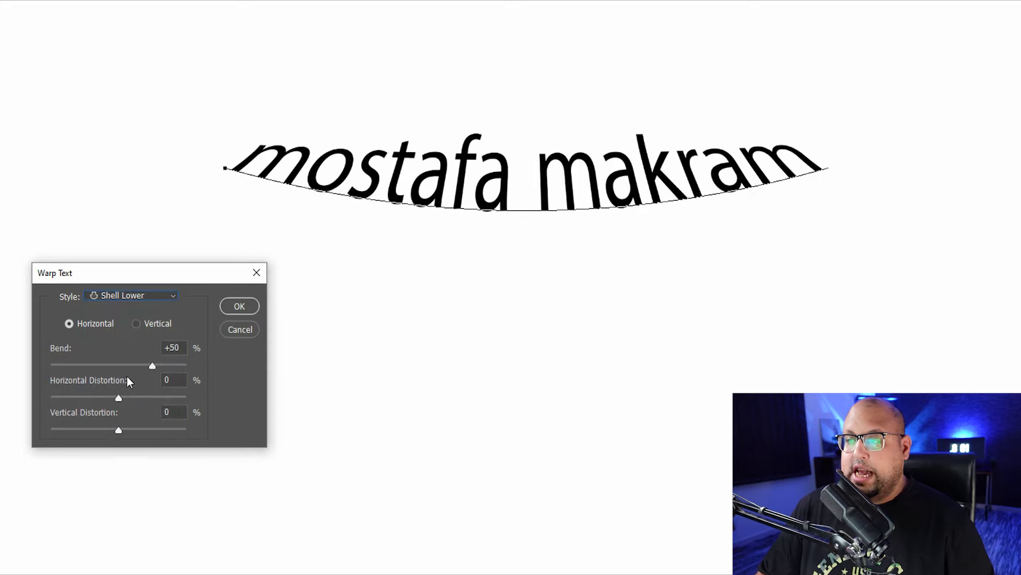
click(143, 299)
click(127, 451)
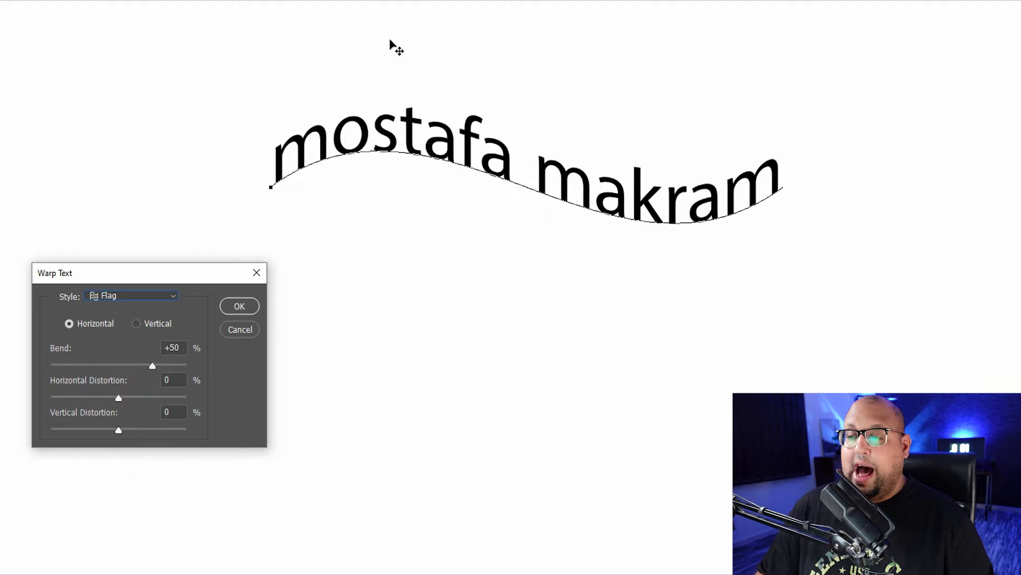
click(143, 297)
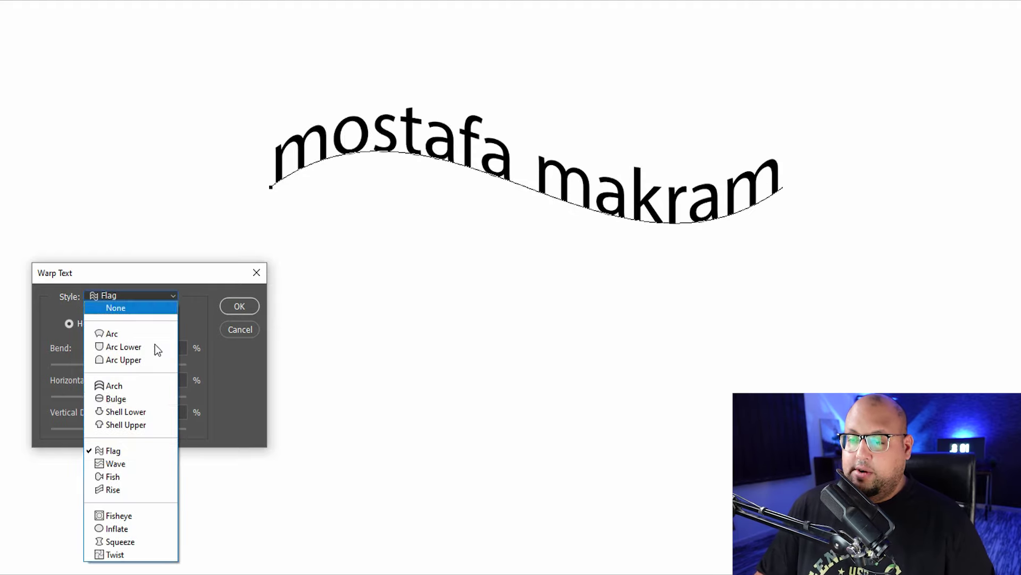
Step: Apply a Wave warp to 'mostafa makram' with increased bend and horizontal and vertical distortion
click(147, 465)
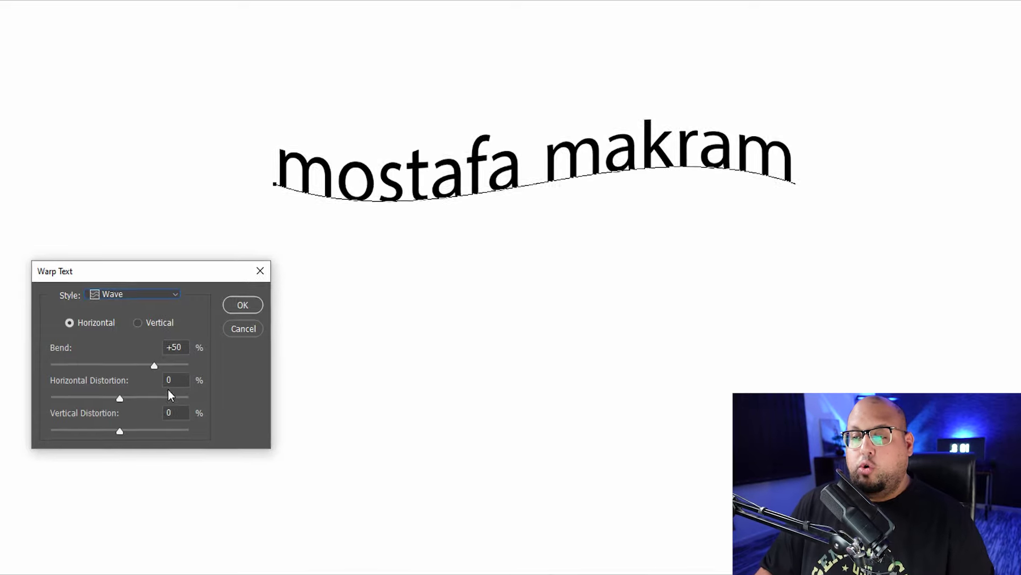
drag(152, 365, 226, 361)
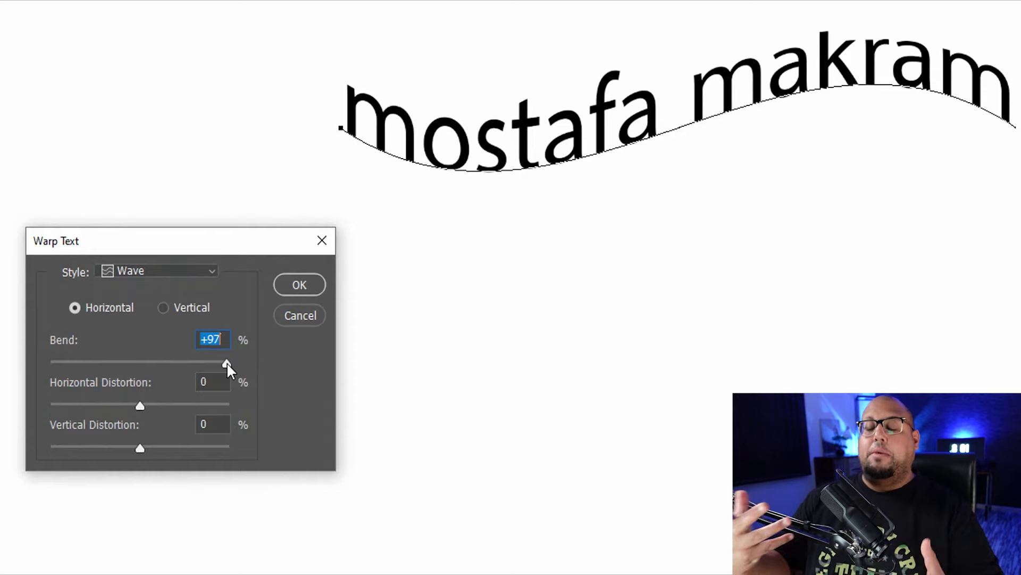
mouse_move(118, 408)
mouse_down()
mouse_move(196, 410)
mouse_move(158, 449)
mouse_move(61, 497)
mouse_move(95, 498)
mouse_up()
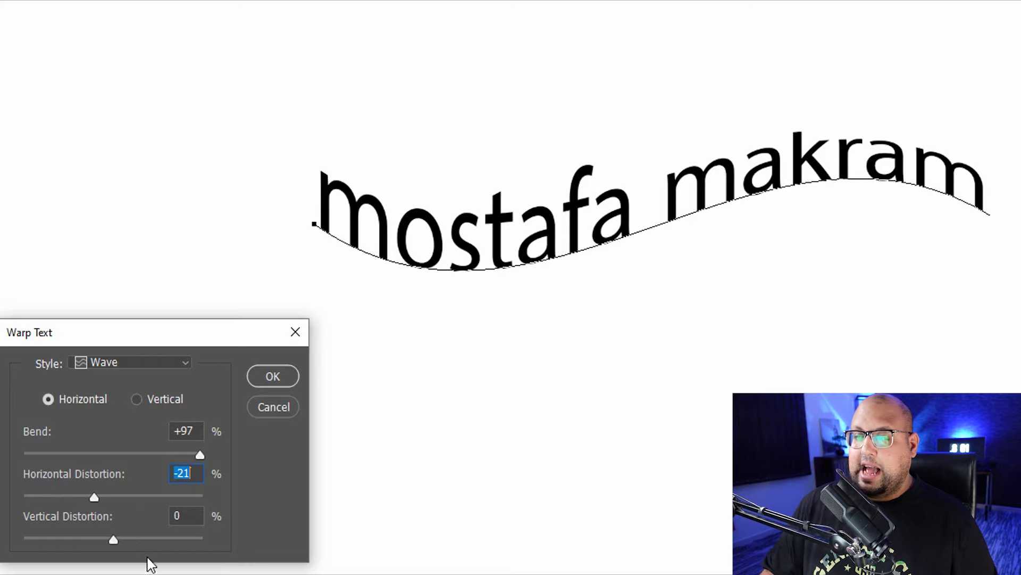
drag(114, 539, 177, 549)
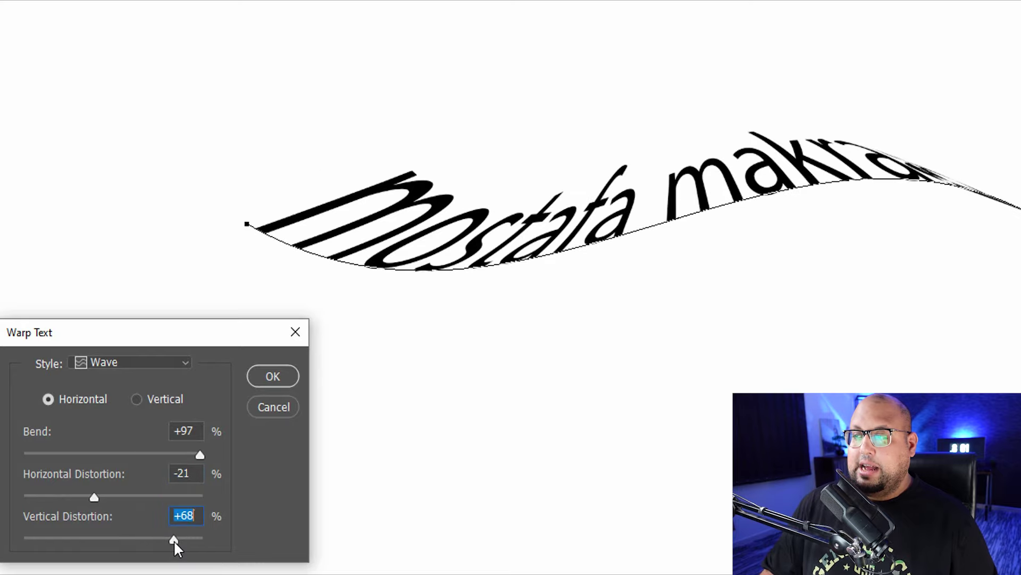
Step: Try the Fish and Arc warp styles, then cancel the warp to keep the text flat
click(114, 366)
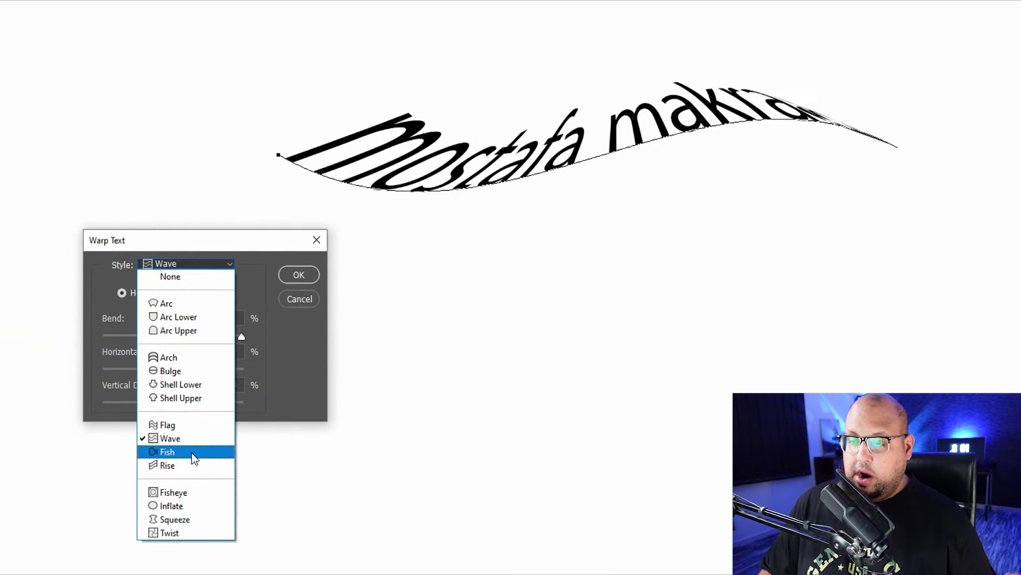
click(191, 452)
click(187, 266)
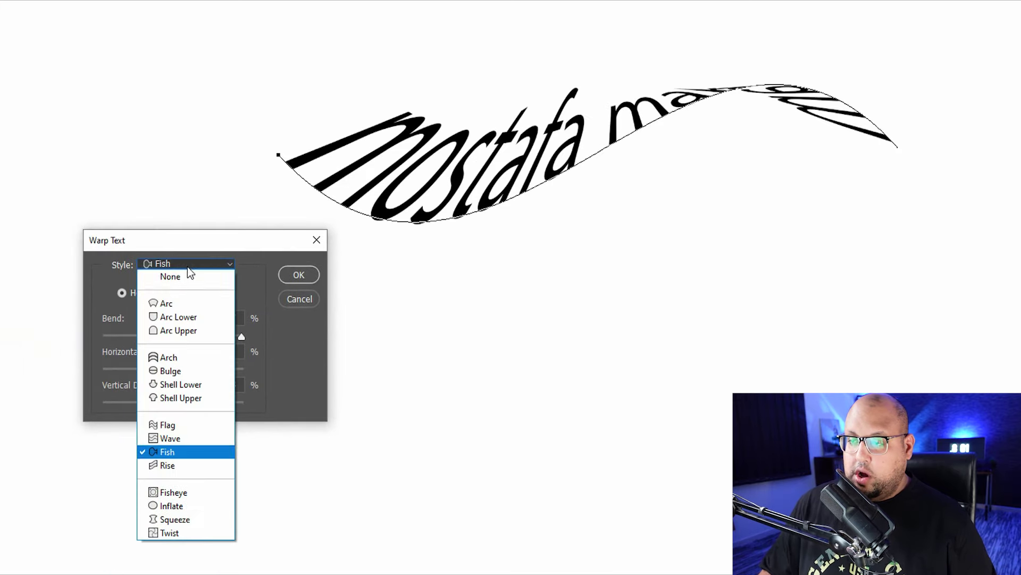
click(170, 302)
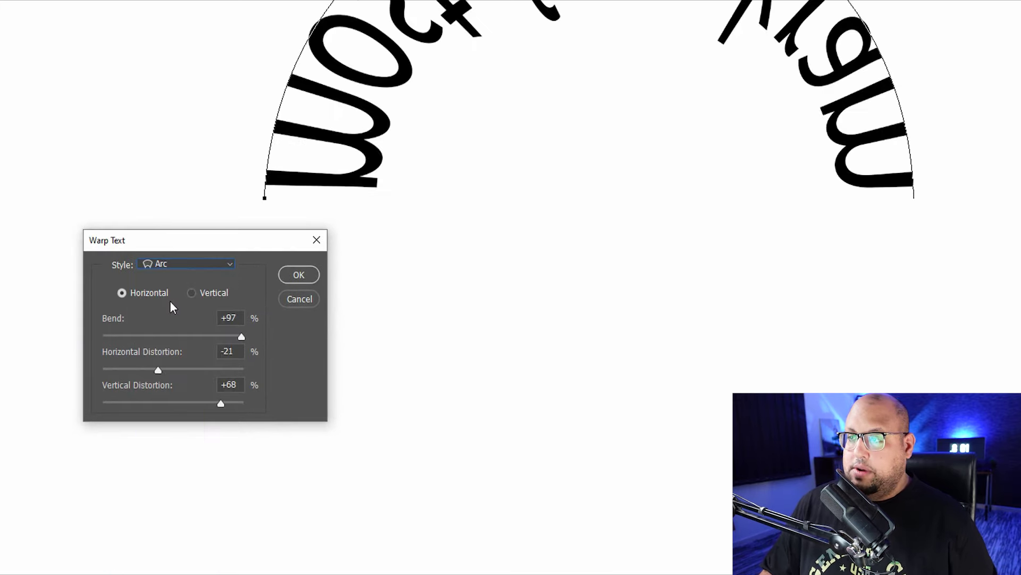
drag(221, 403, 167, 402)
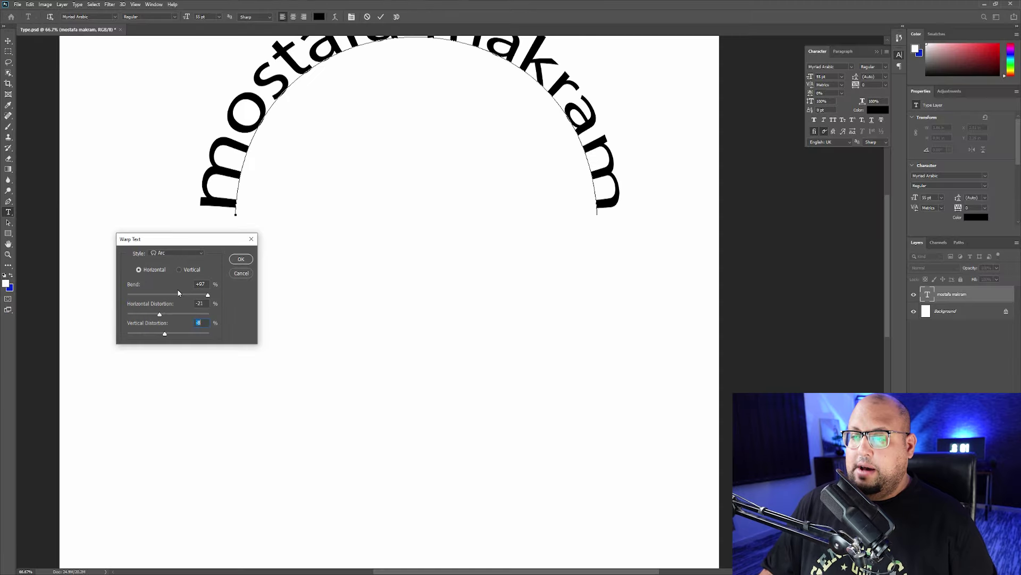
click(244, 274)
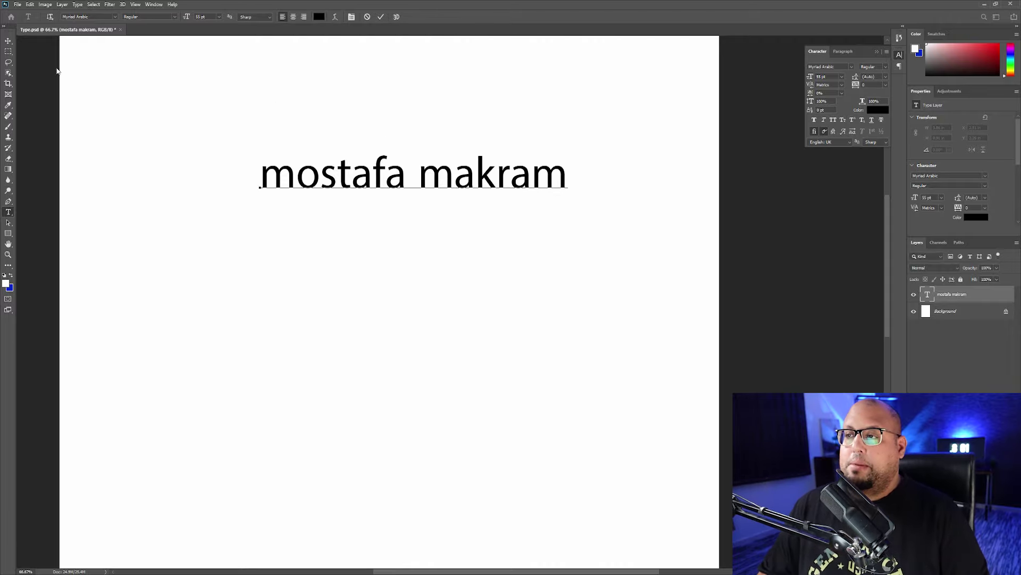
Step: Close the Character/Paragraph panel group and select all the 'mostafa makram' text
click(886, 52)
click(926, 239)
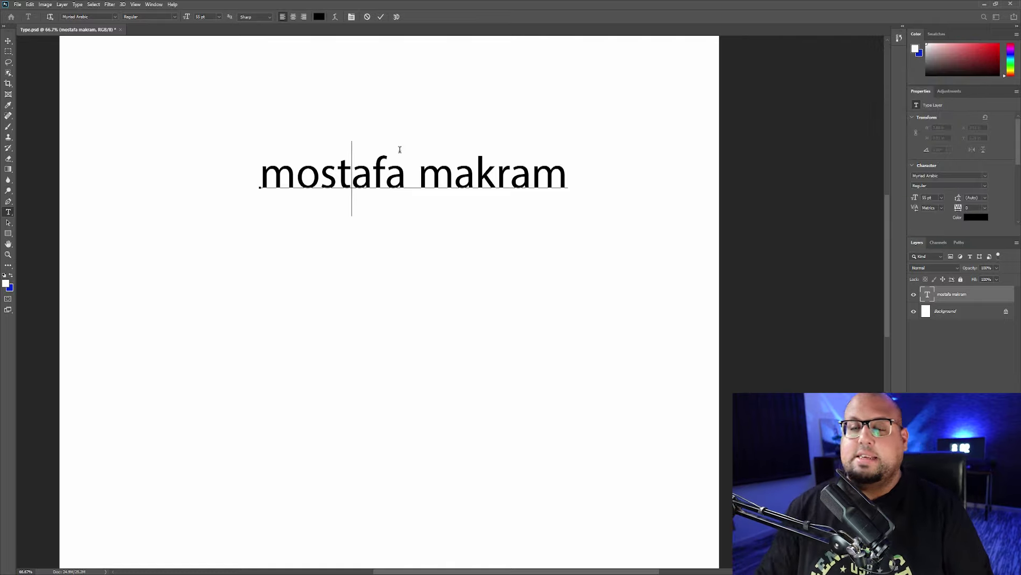
key(ctrl+a)
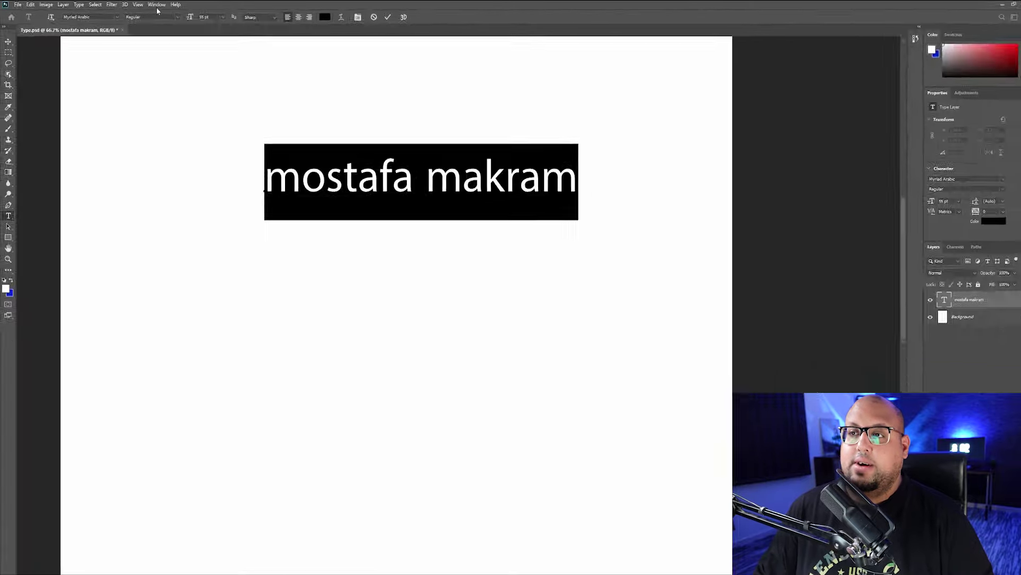
Step: Reopen the Character panel from the Window menu and float it beside the 'mostafa makram' text
click(157, 6)
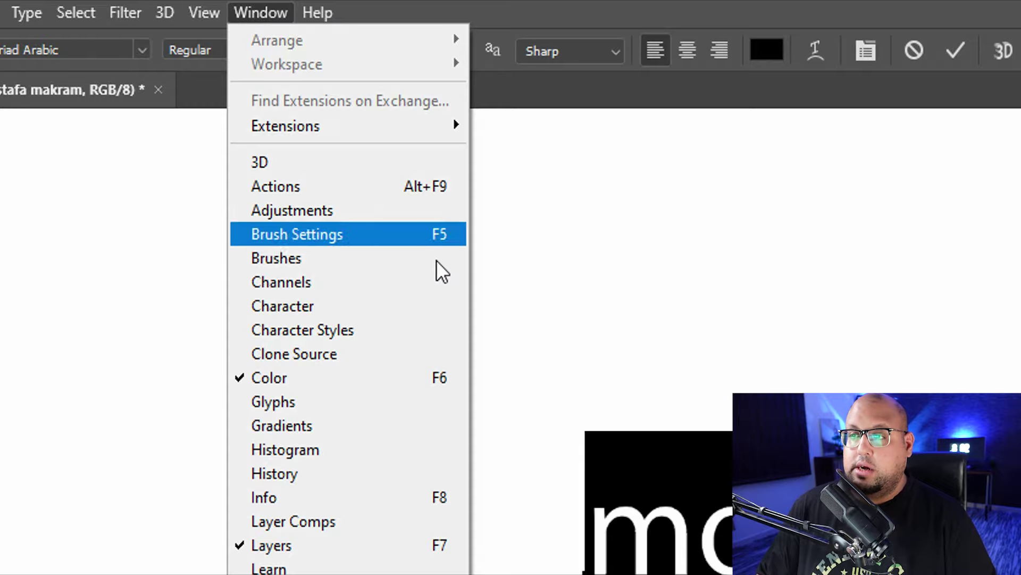
click(356, 306)
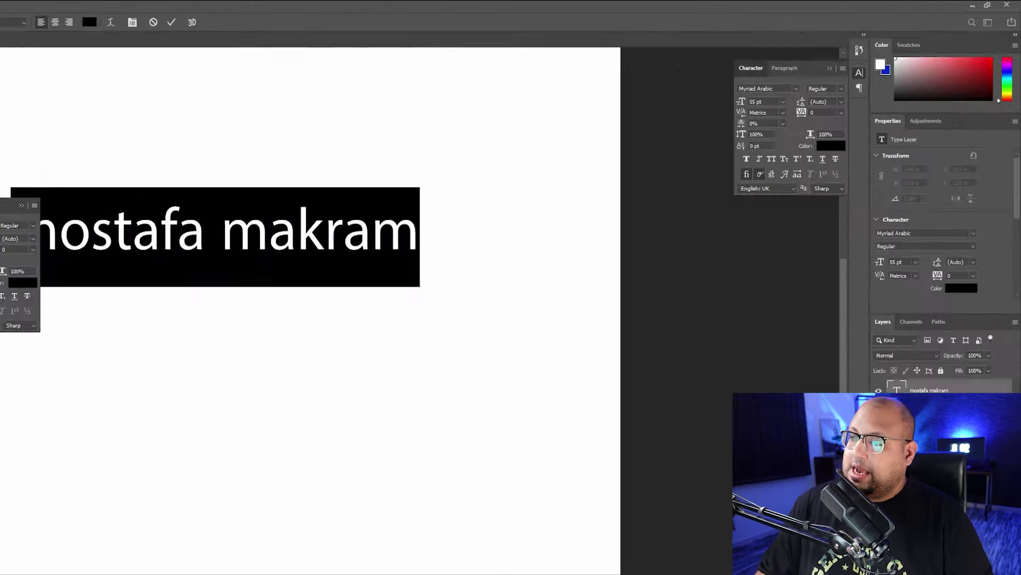
drag(365, 167, 117, 116)
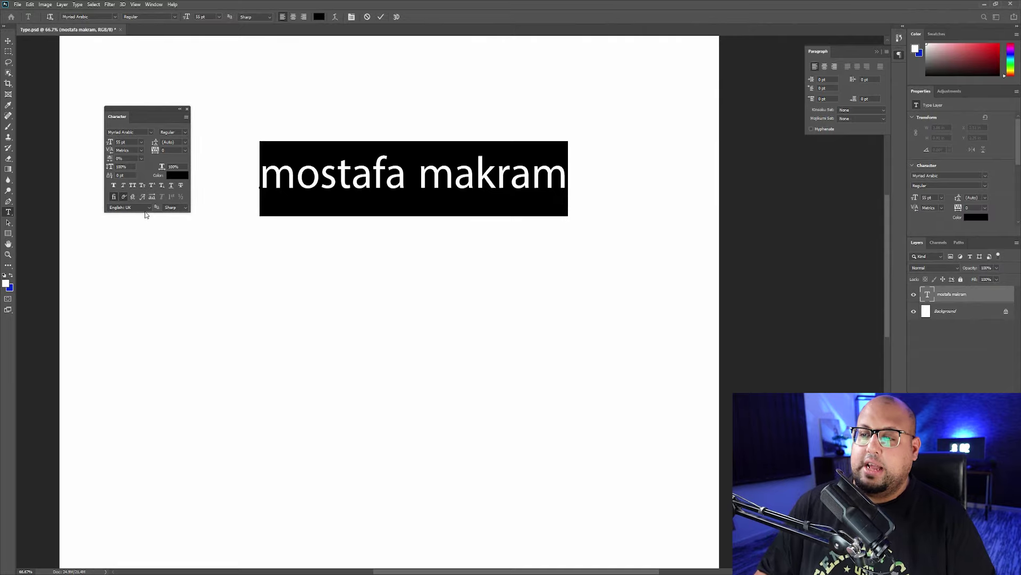
drag(129, 111, 146, 91)
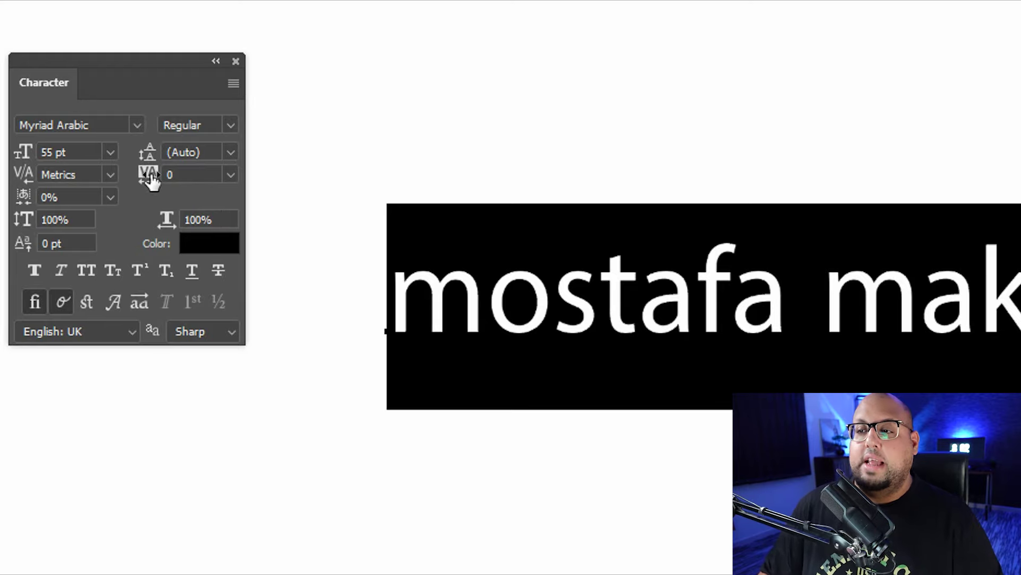
Step: Set tracking to 380, reduce it to 80, and apply Faux Bold to 'mostafa makram'
key(Return)
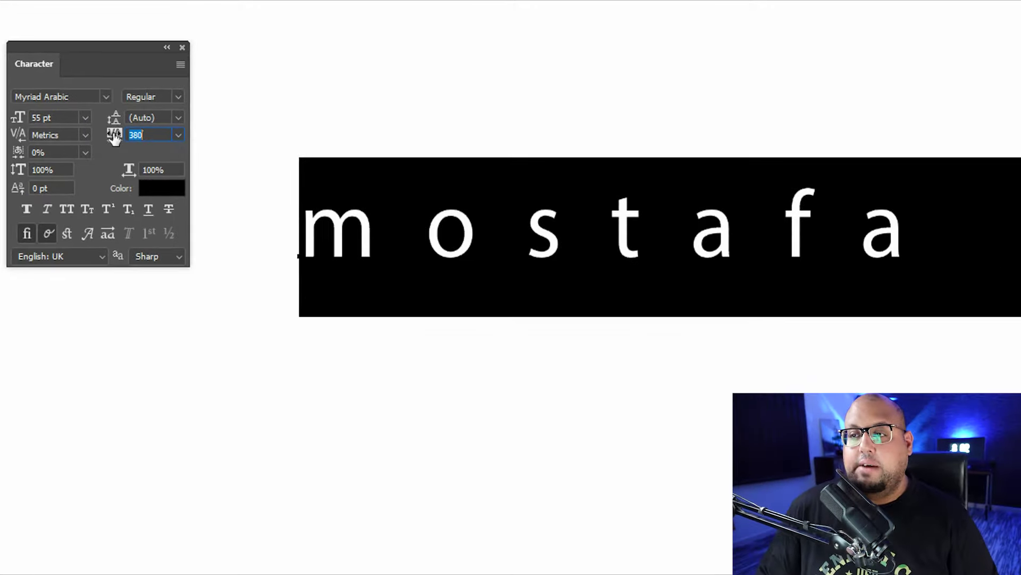
drag(112, 136, 108, 137)
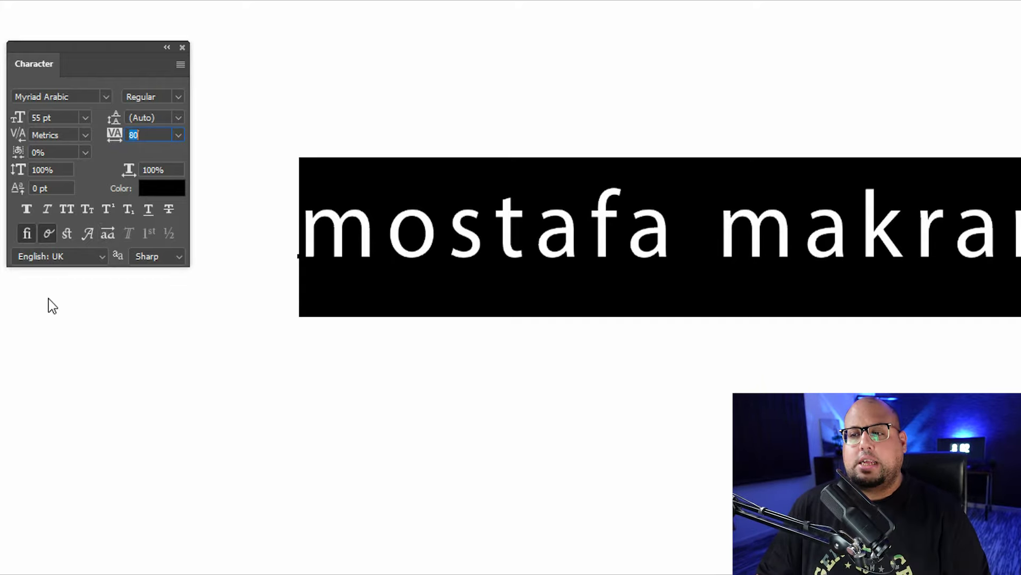
click(25, 211)
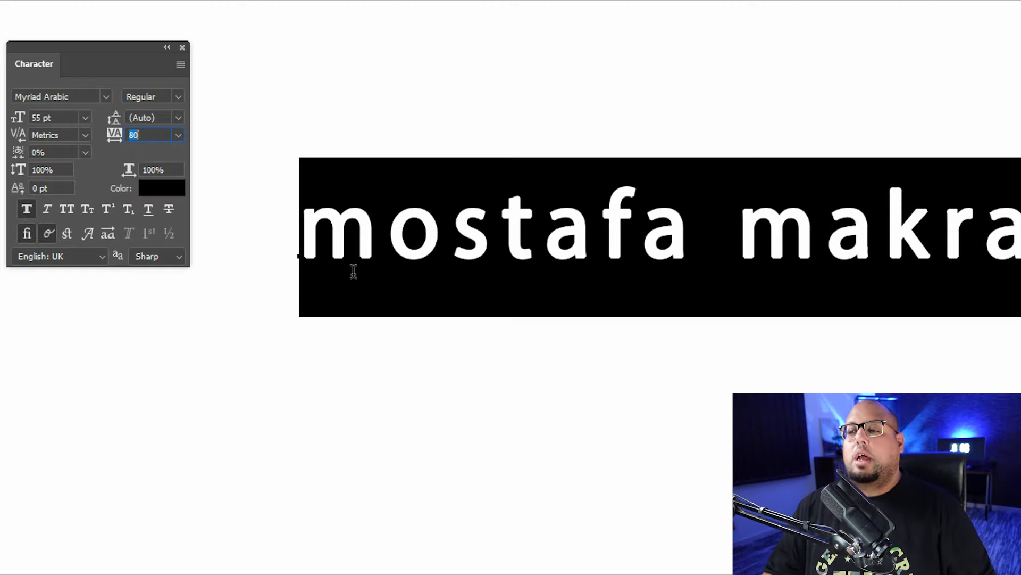
Step: Toggle Faux Bold off and on, italicize the text, and set it in all capitals
click(25, 211)
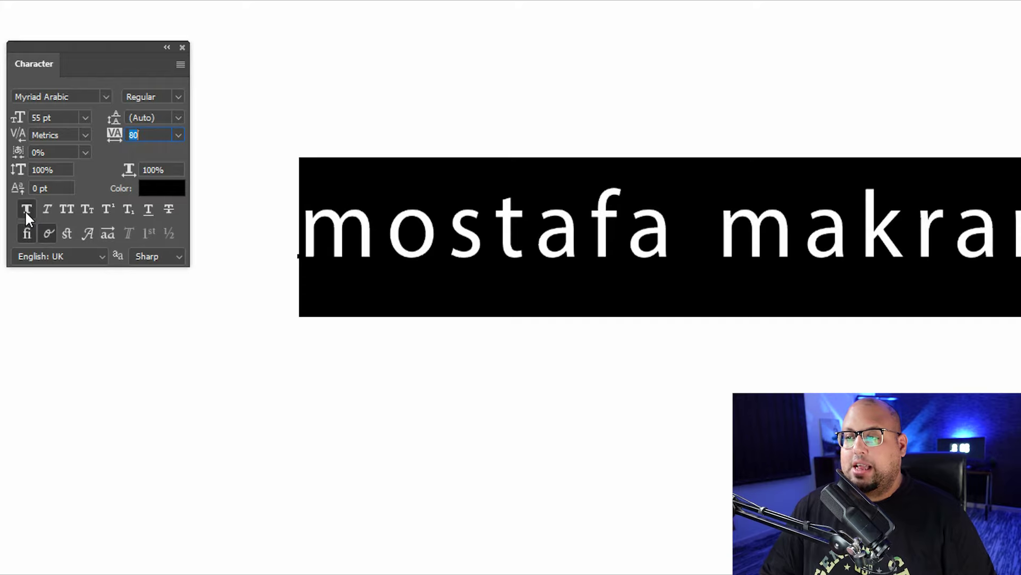
click(25, 210)
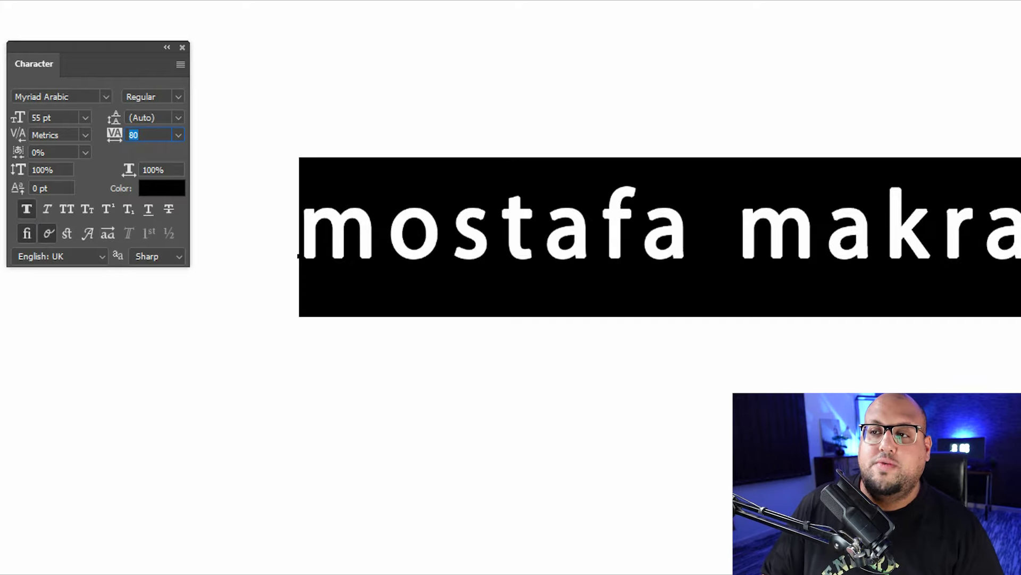
click(46, 211)
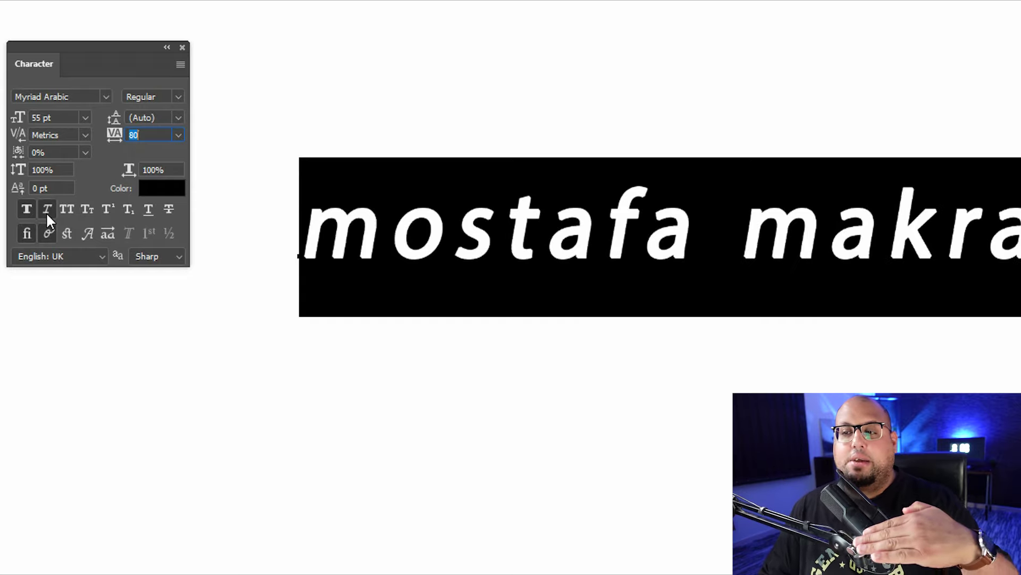
key(ctrl+shift+b)
key(ctrl+shift+k)
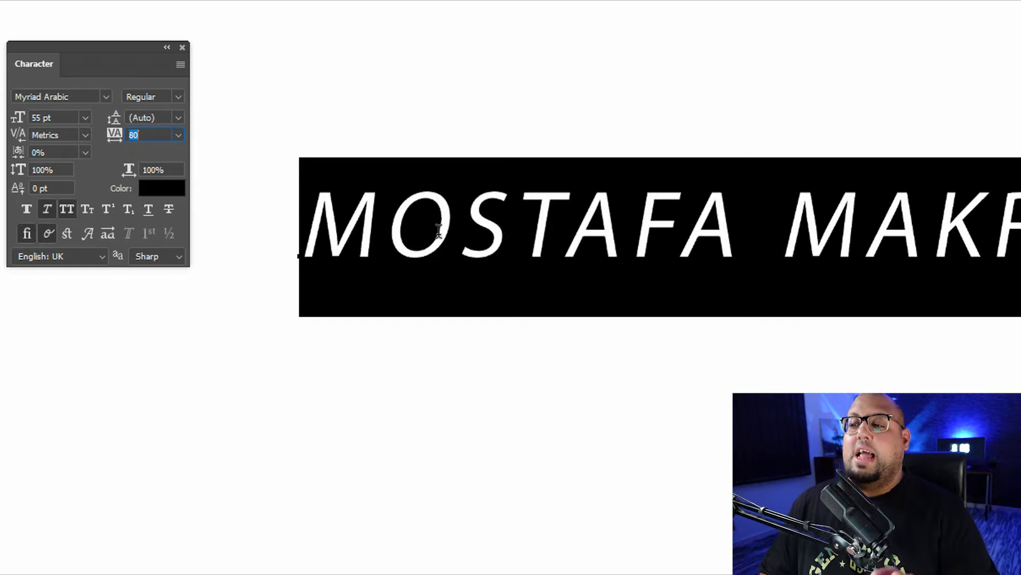
Step: Toggle All Caps off and back on, then apply Small Caps and Superscript
click(67, 208)
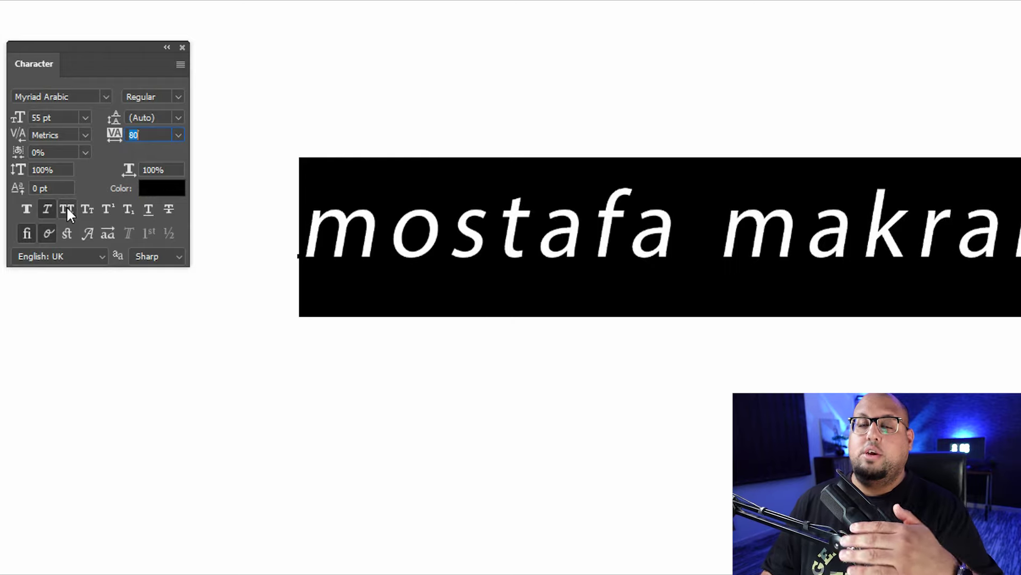
click(67, 208)
click(88, 210)
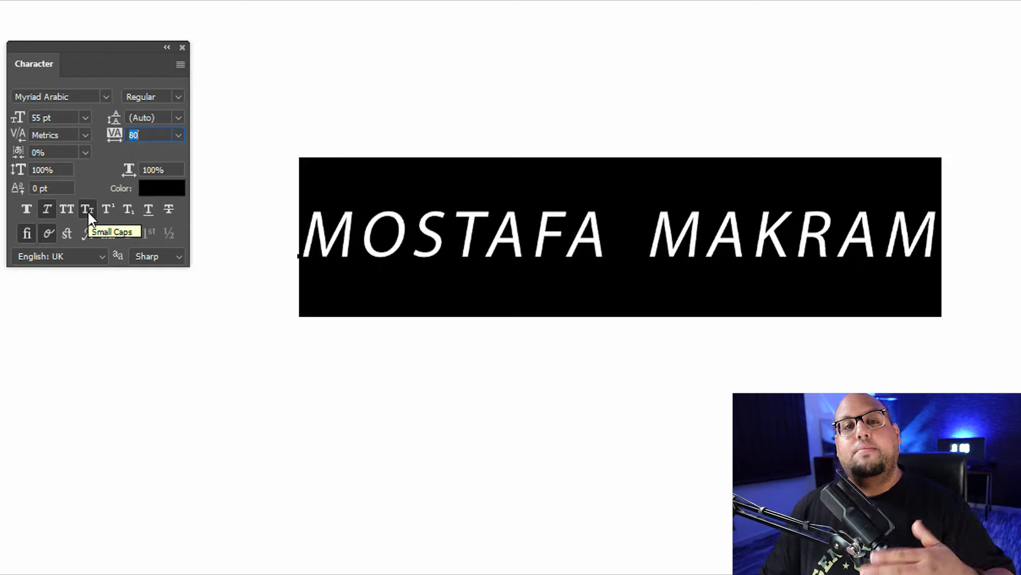
click(108, 208)
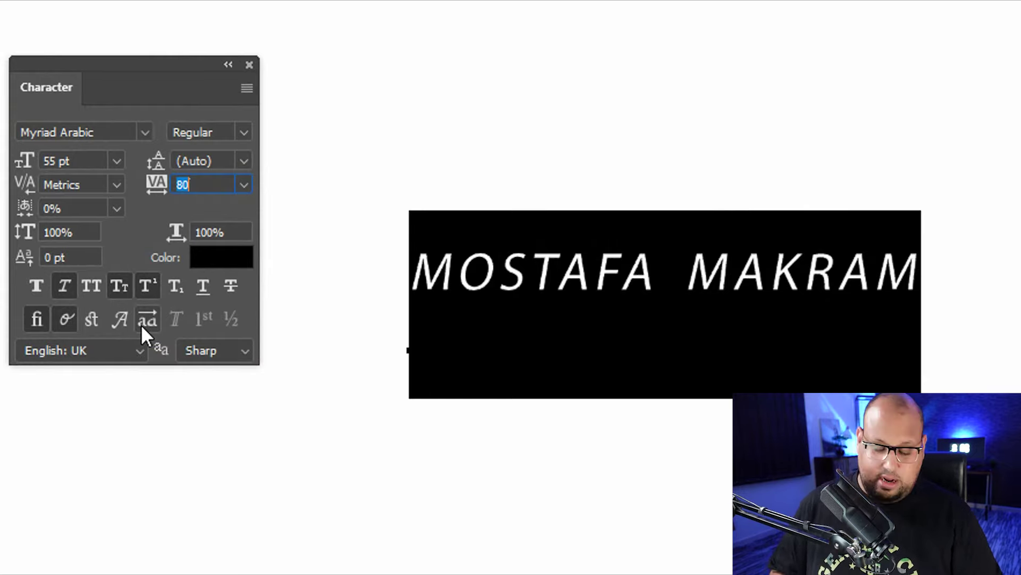
Step: Cancel the stray tracking entry to keep 80, type 'O2', and select the 2
text(o)
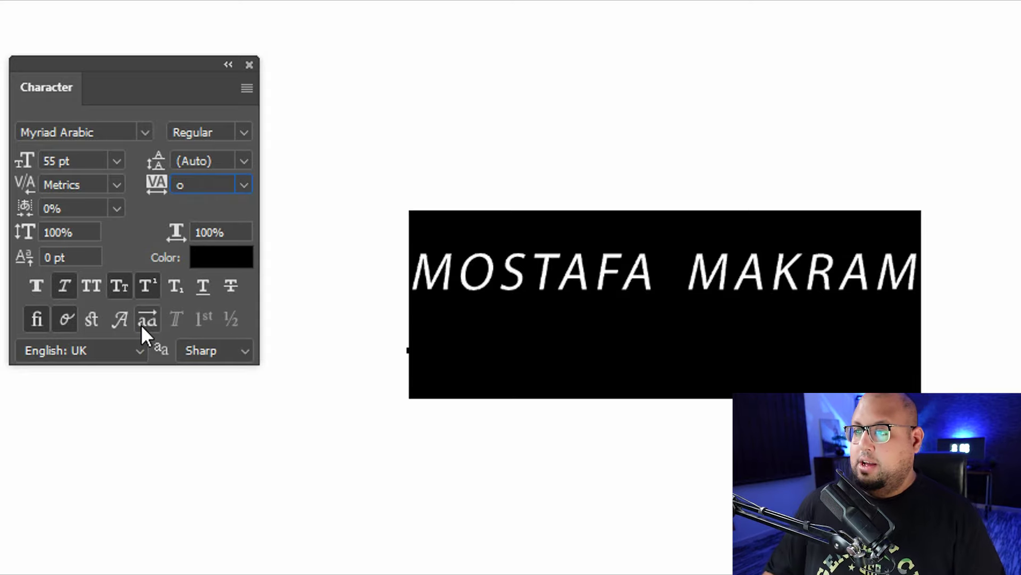
key(Escape)
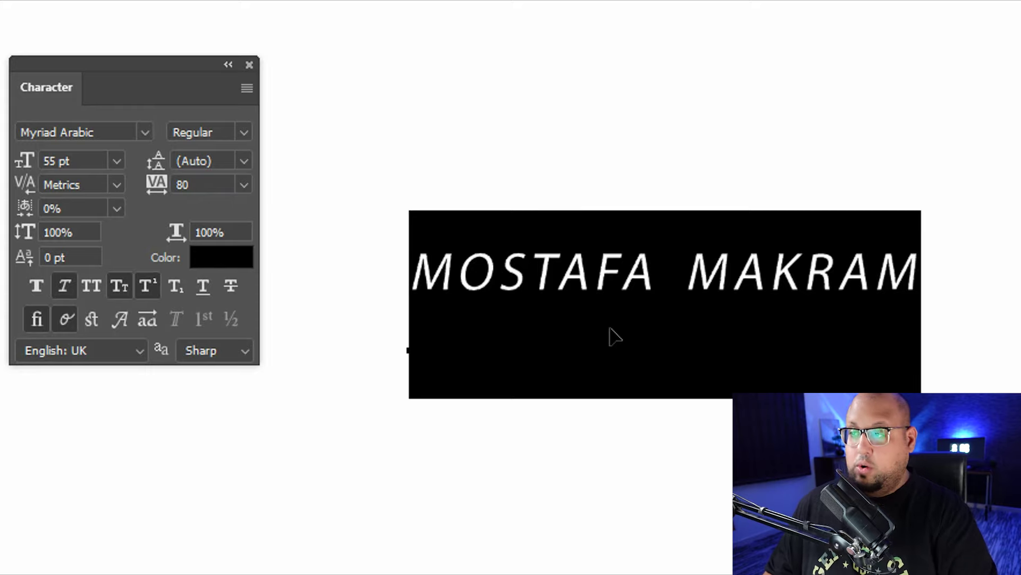
text(O2)
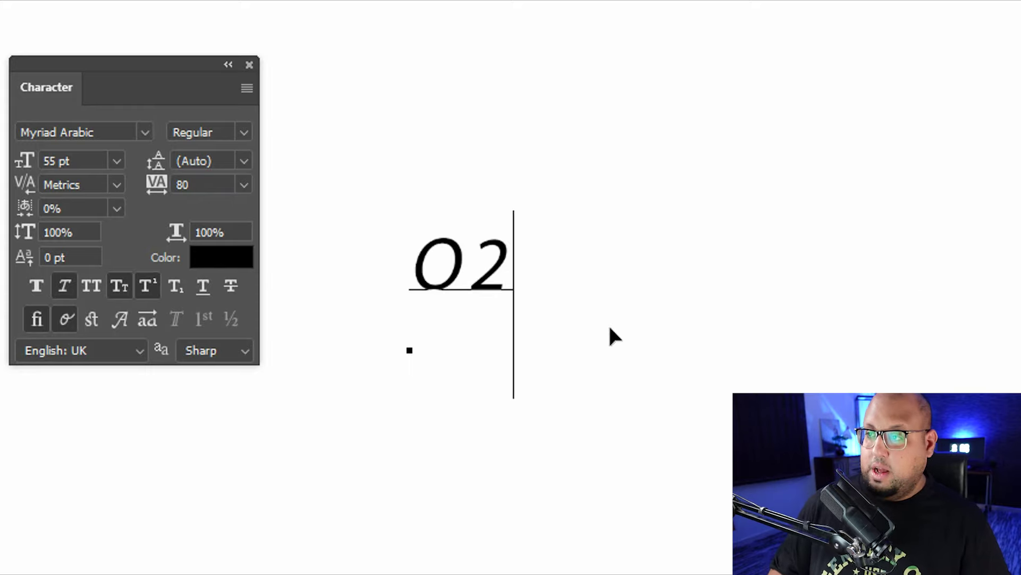
click(492, 265)
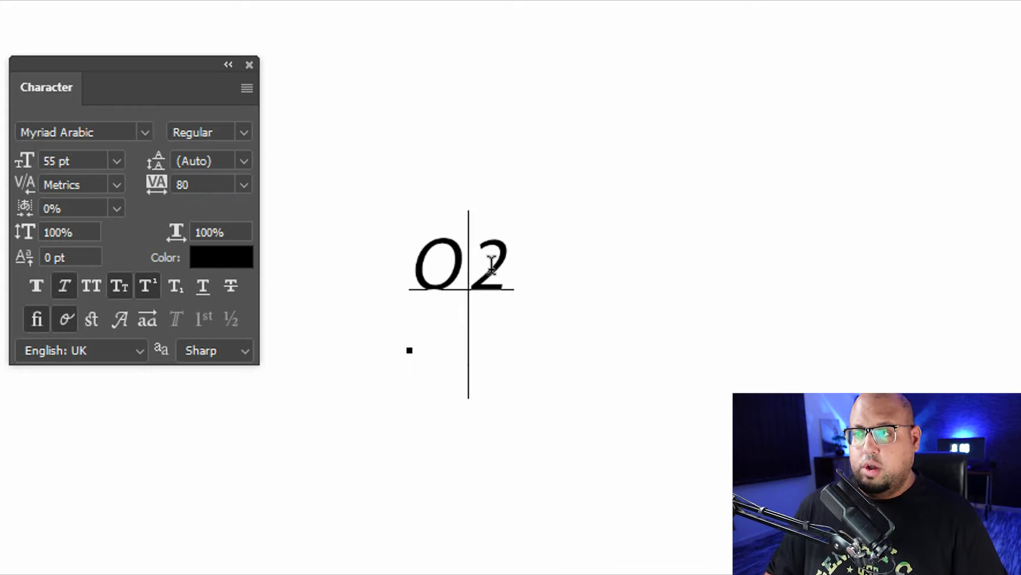
drag(491, 264, 510, 264)
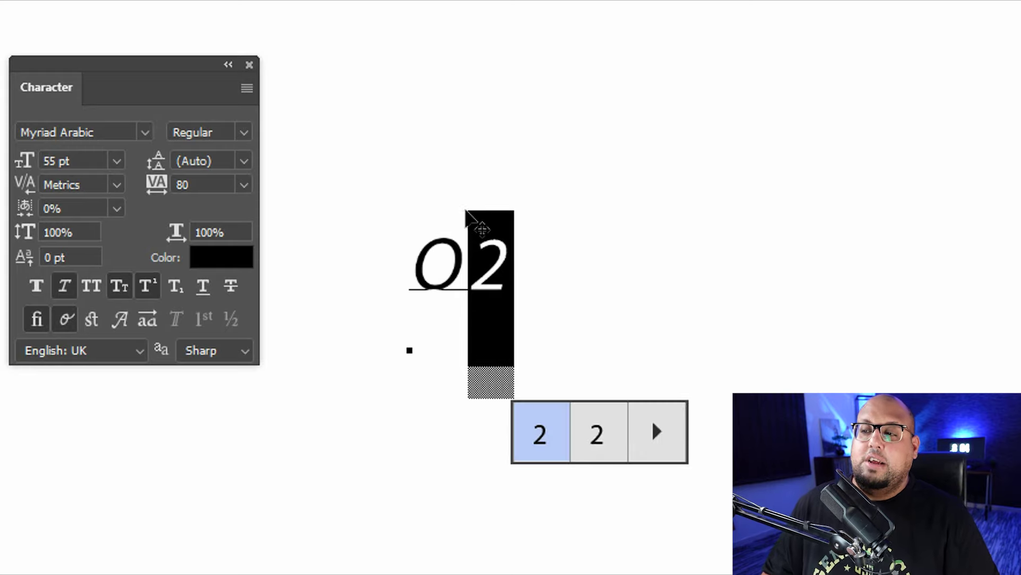
Step: Keep the 2 superscript, return the O to normal baseline, commit, and nudge O² right
click(148, 288)
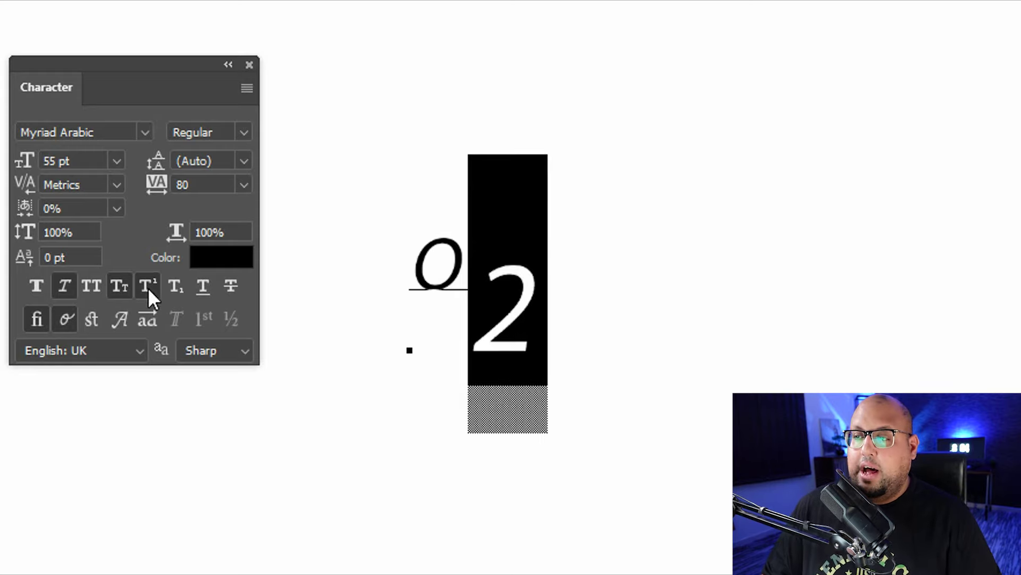
click(148, 287)
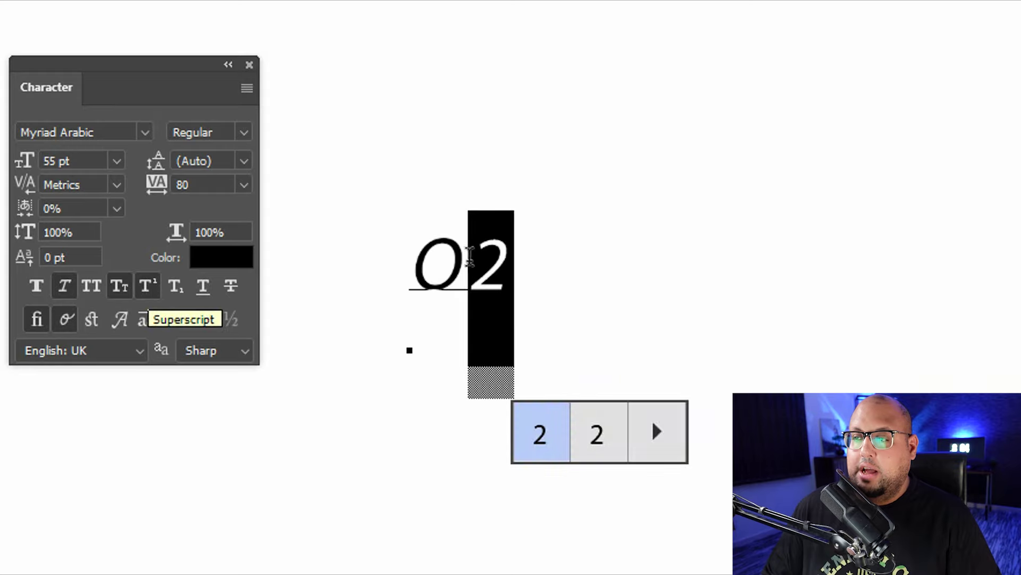
drag(439, 255, 460, 264)
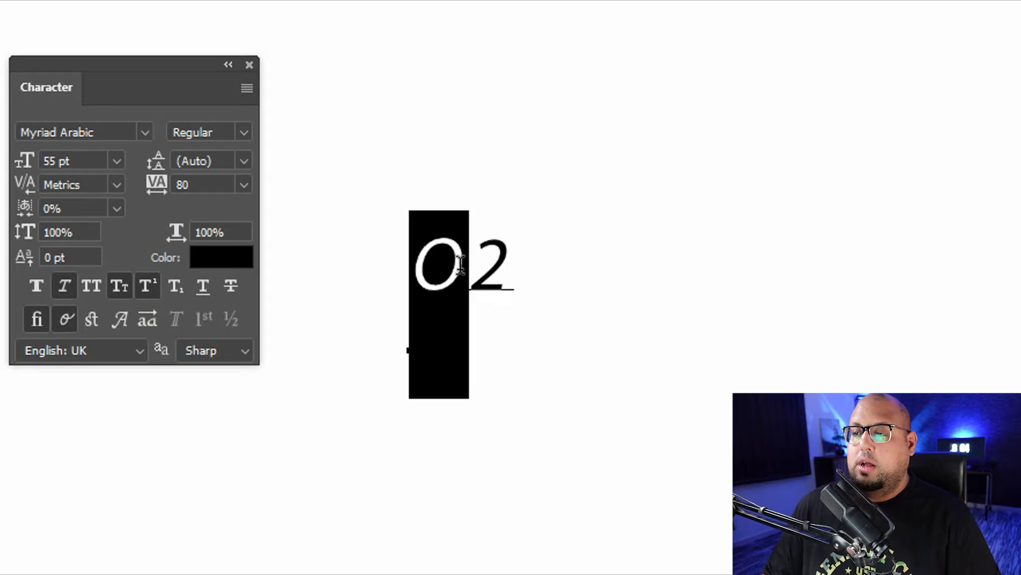
click(144, 291)
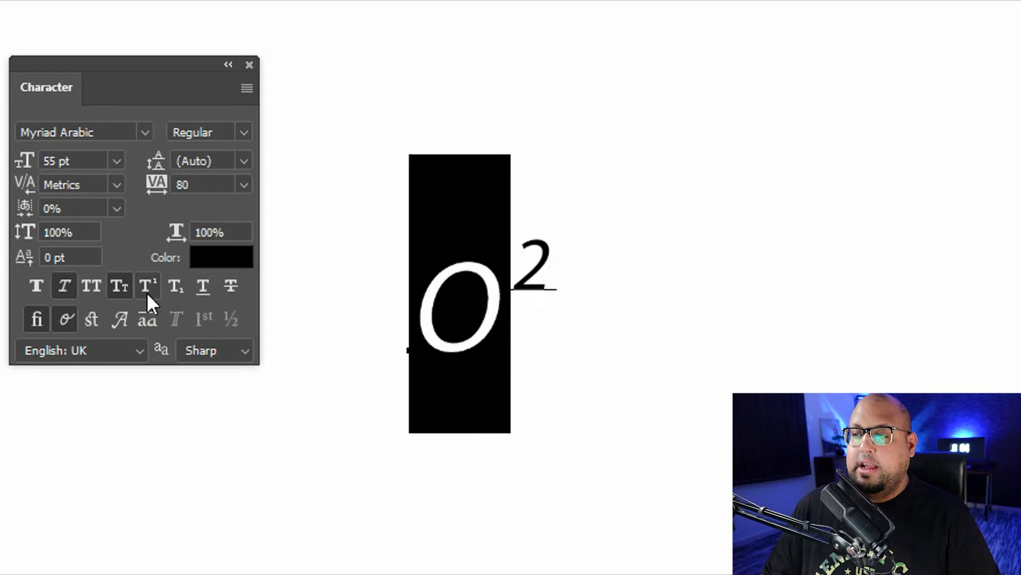
key(ctrl+Return)
drag(511, 292, 542, 285)
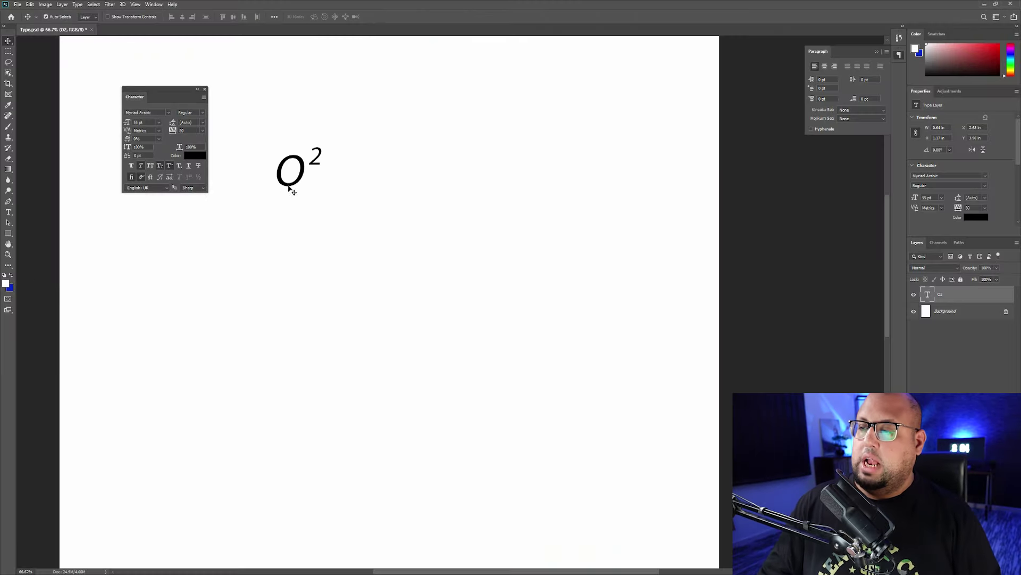
Step: Move and enlarge the O² text, delete the superscript 2, and select the O
drag(295, 185, 316, 203)
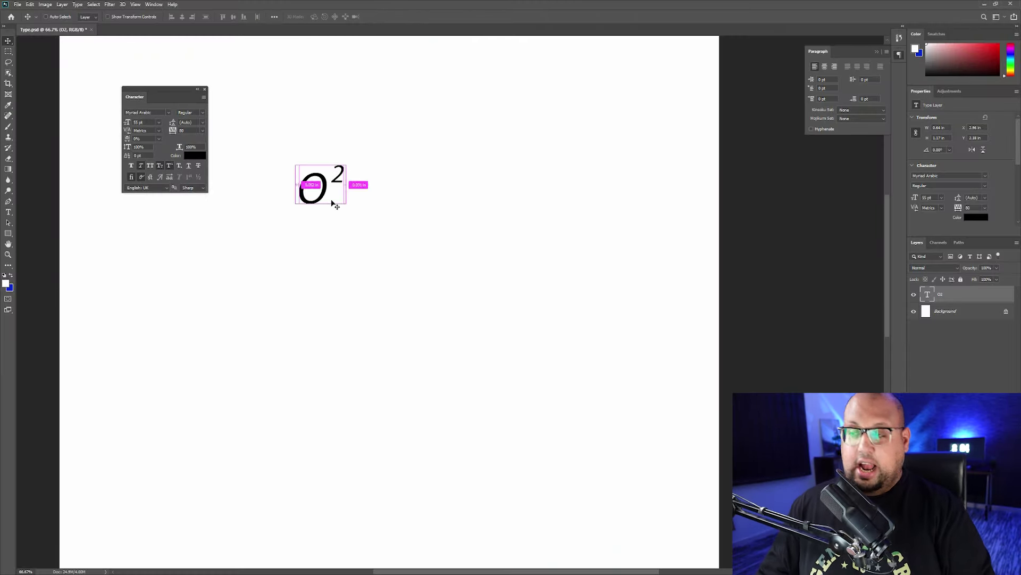
key(ctrl+t)
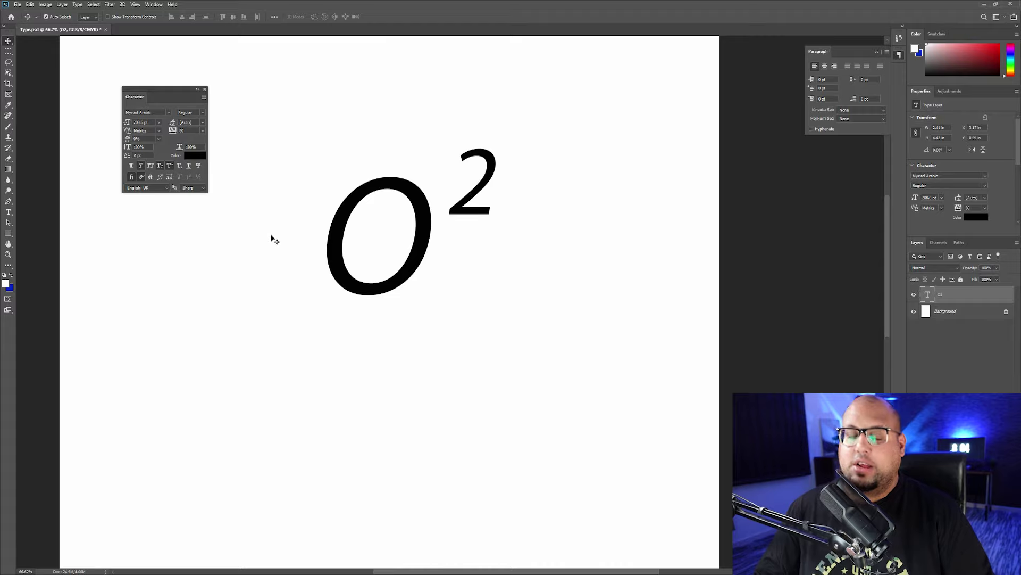
drag(442, 190, 480, 193)
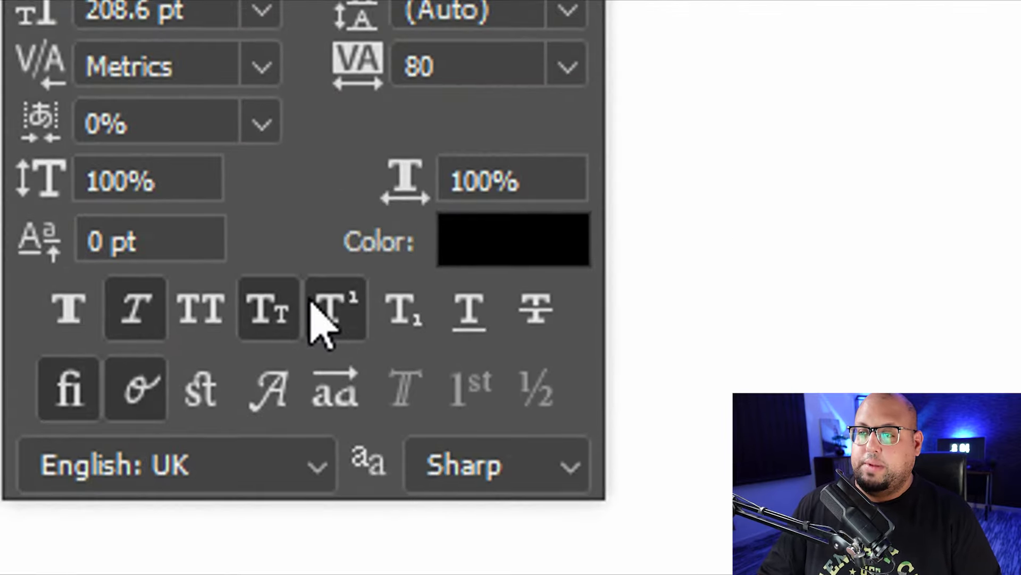
click(340, 324)
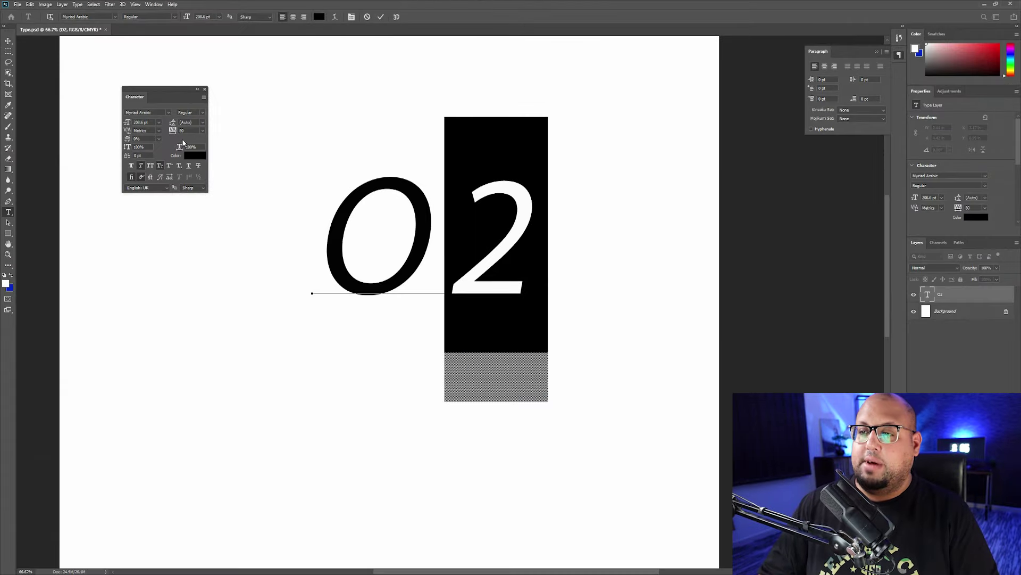
click(170, 166)
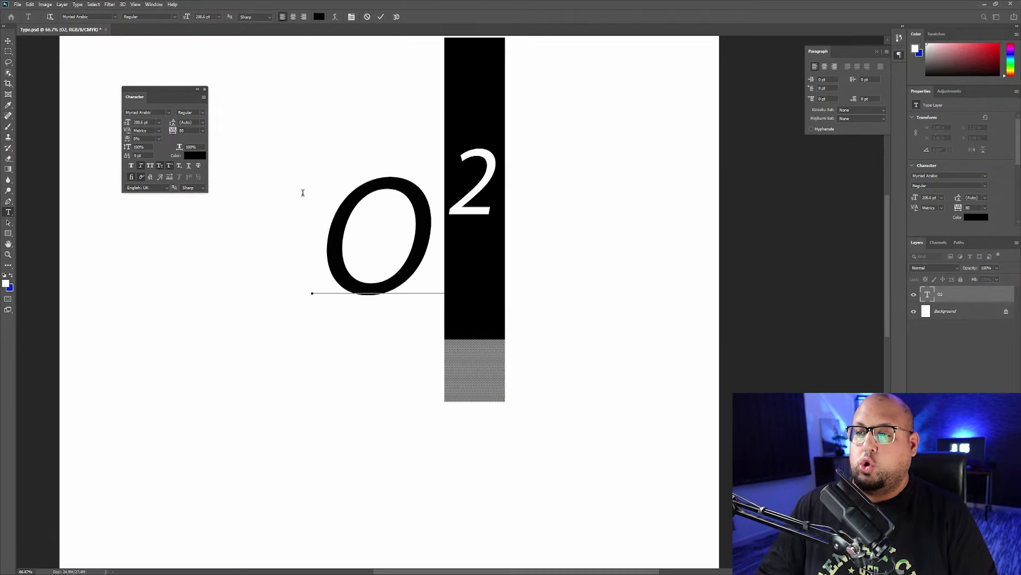
key(BackSpace)
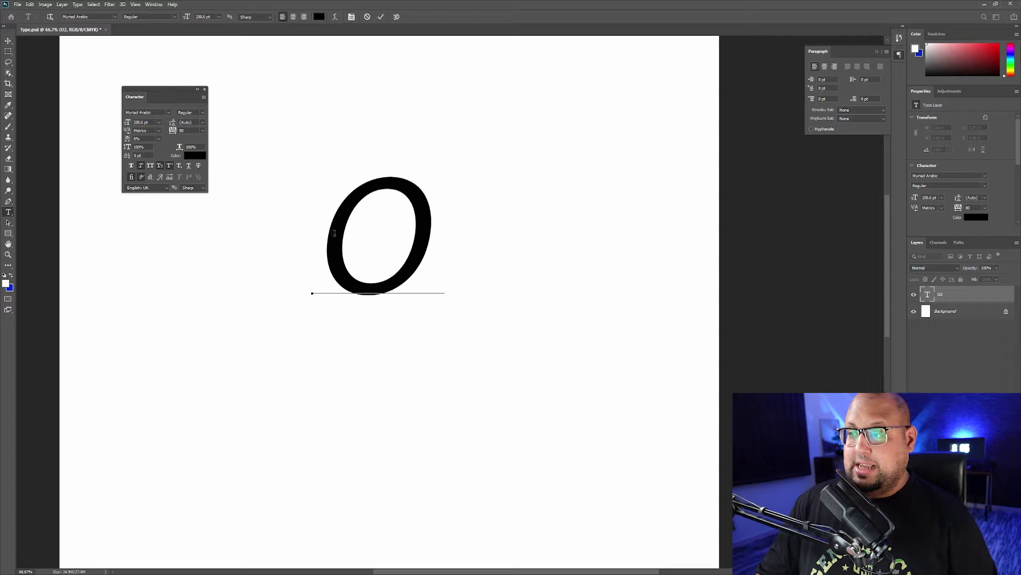
double_click(399, 233)
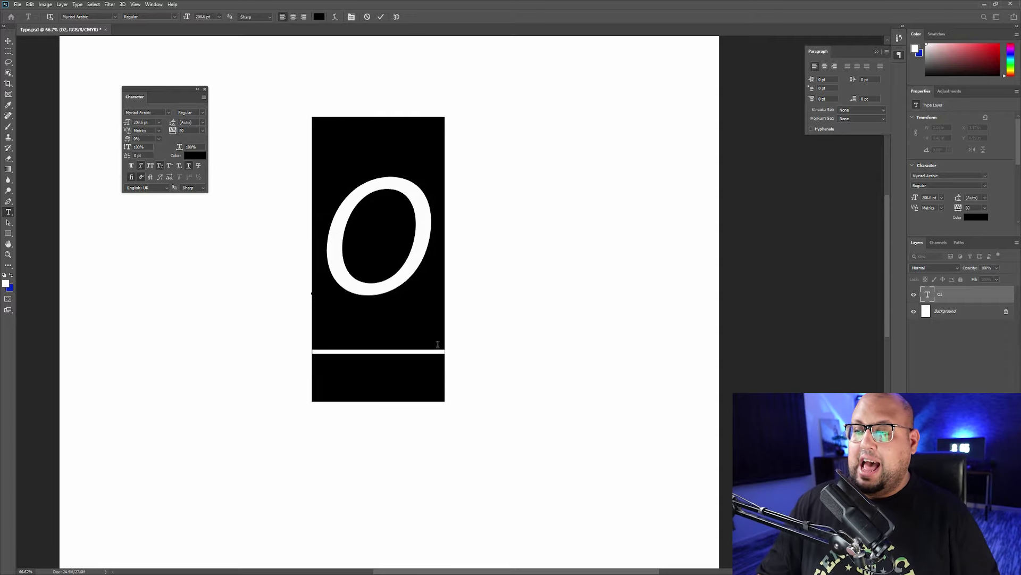
Step: Commit the underlined O, then replace its underline with a strikethrough and commit
click(7, 42)
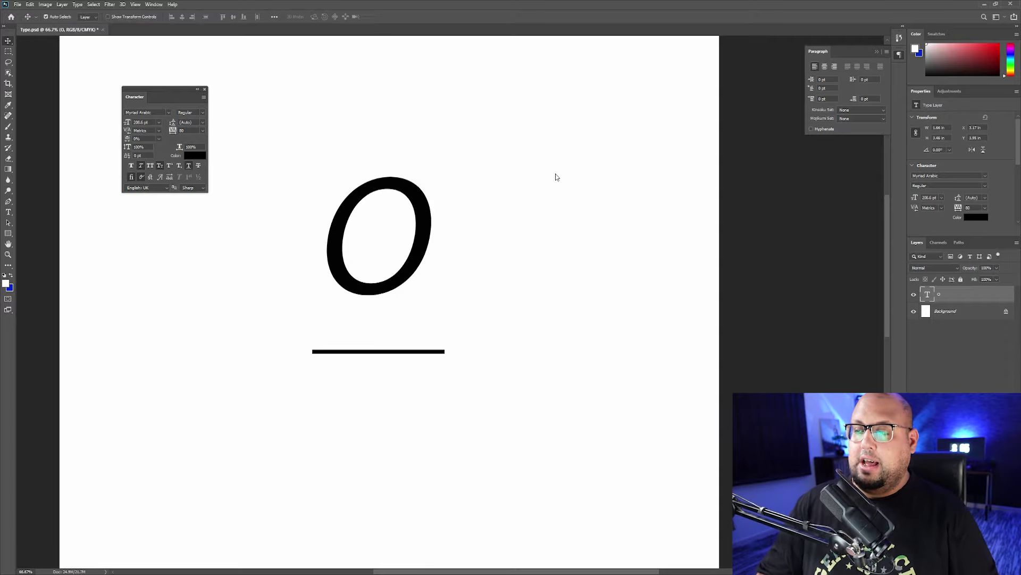
key(ctrl+minus)
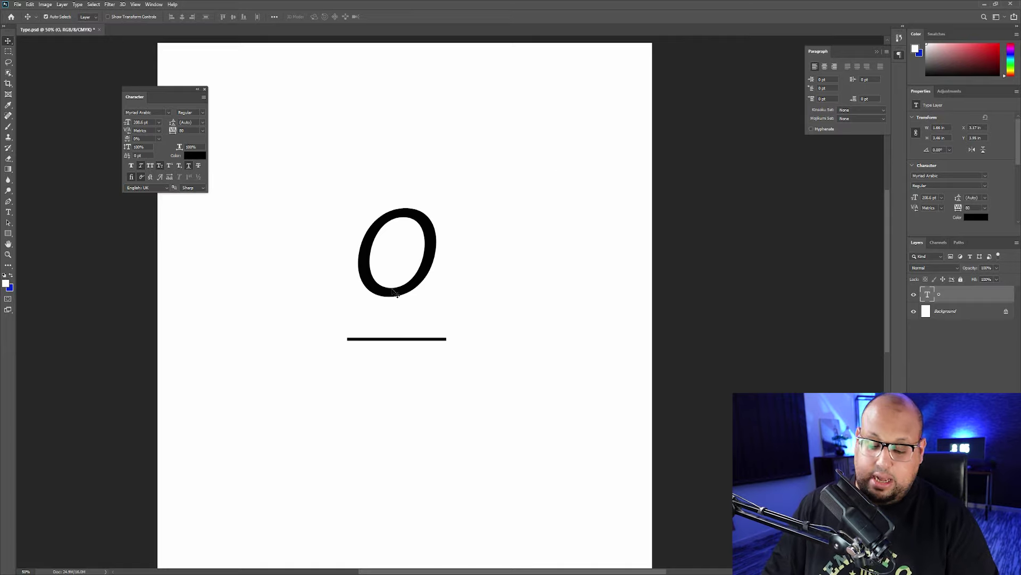
double_click(395, 292)
key(ctrl+a)
click(187, 166)
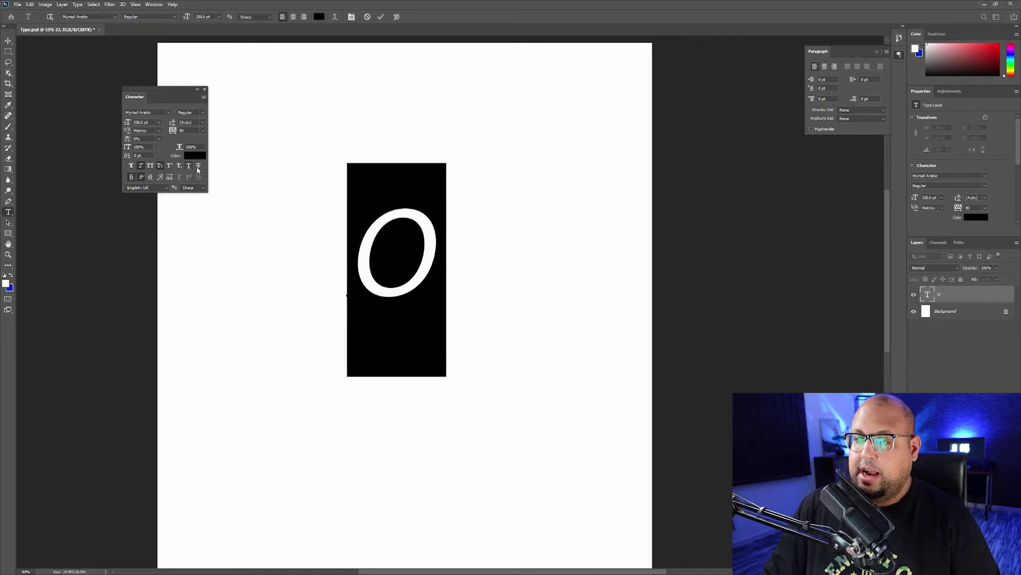
click(196, 166)
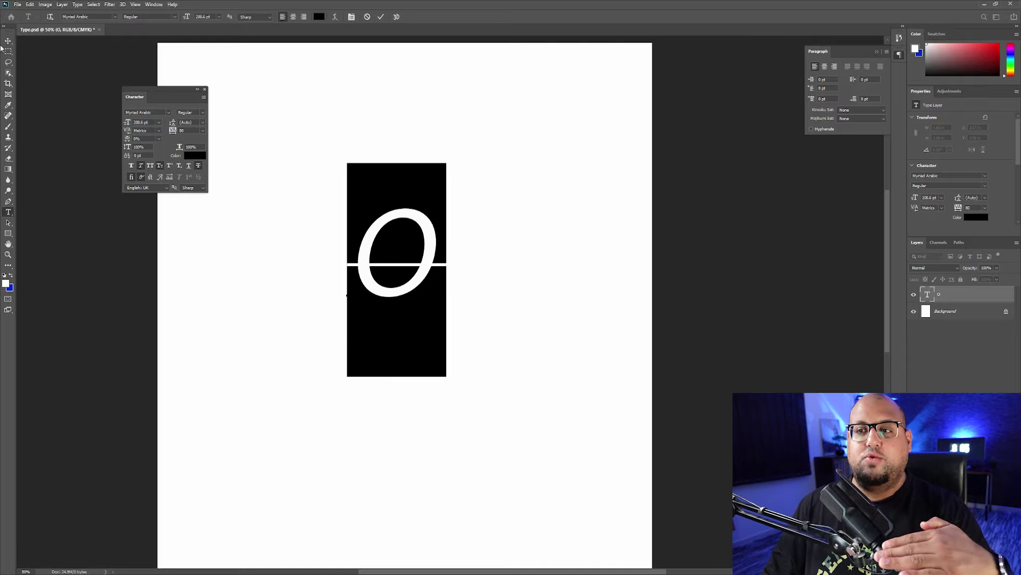
click(9, 42)
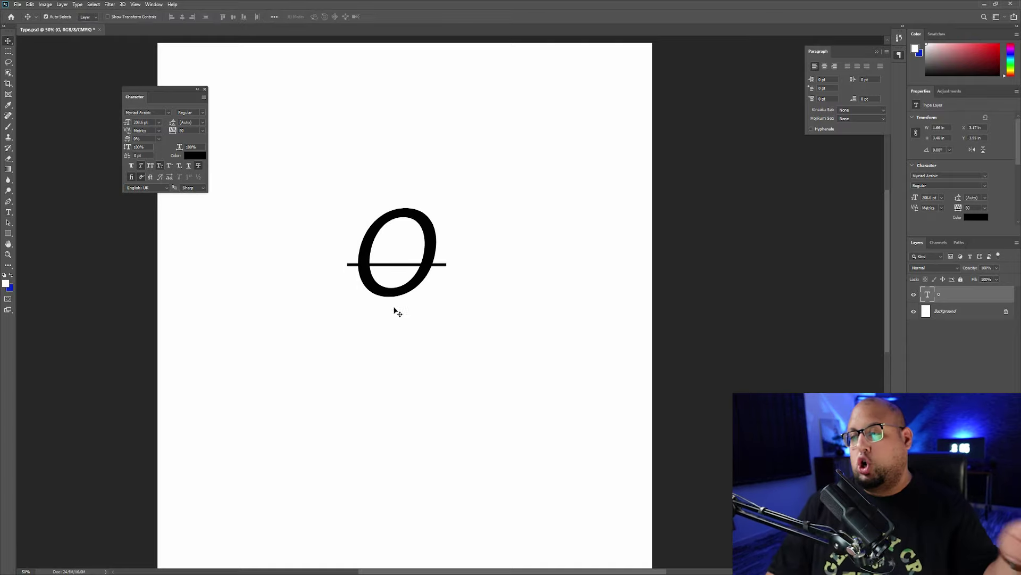